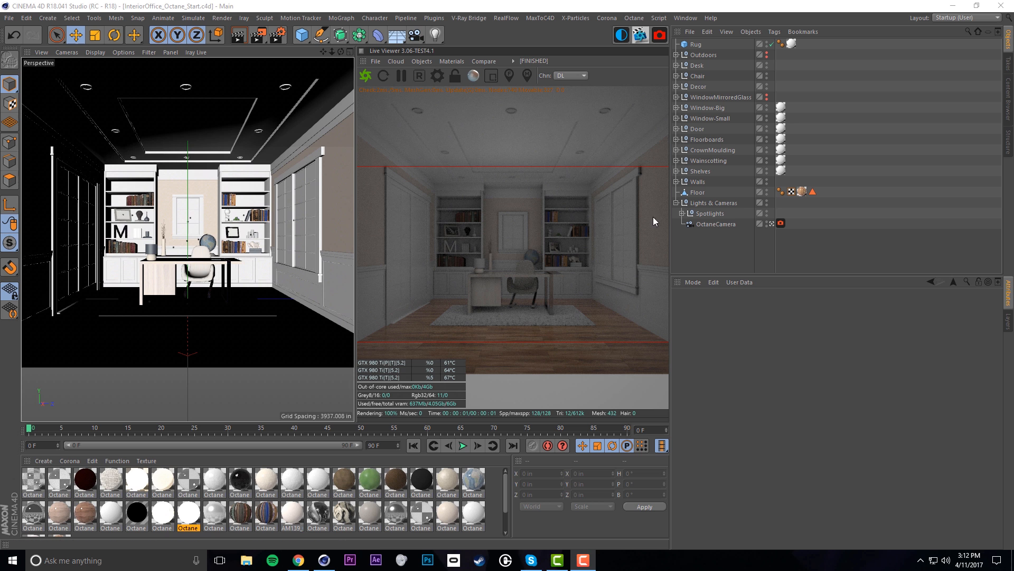
Expand the Walls group and show the 4thWall to view the closed room
right_click_drag(253, 215, 209, 221, "alt")
left_click_drag(218, 217, 265, 240, "alt")
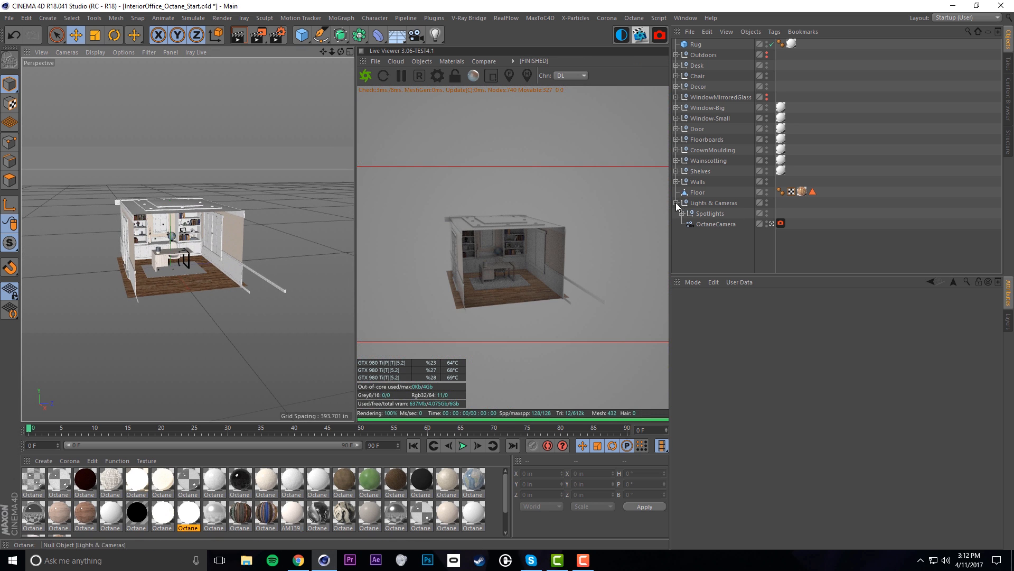
left_click(676, 181)
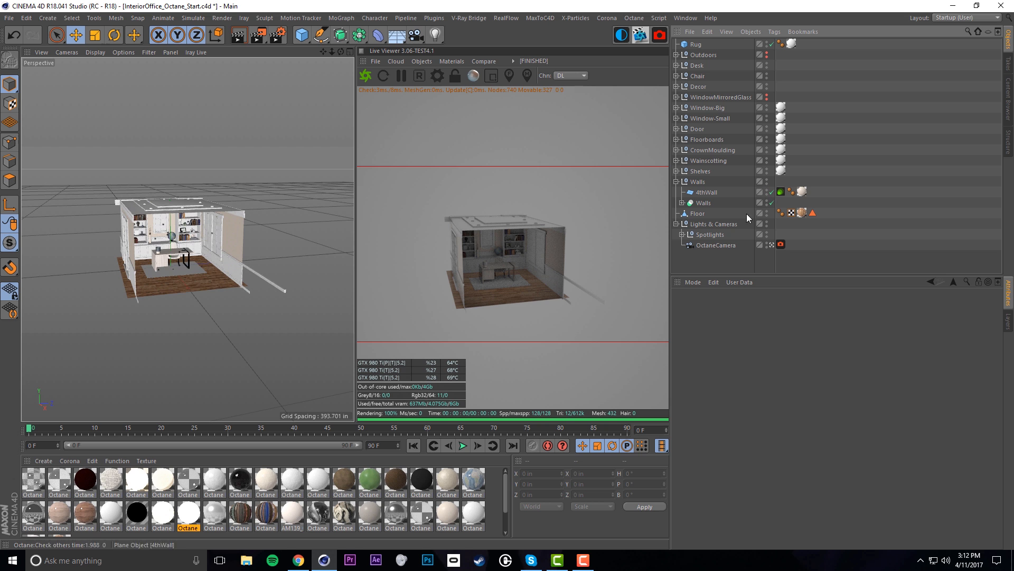
left_click(763, 194)
left_click_drag(170, 214, 179, 243, "alt")
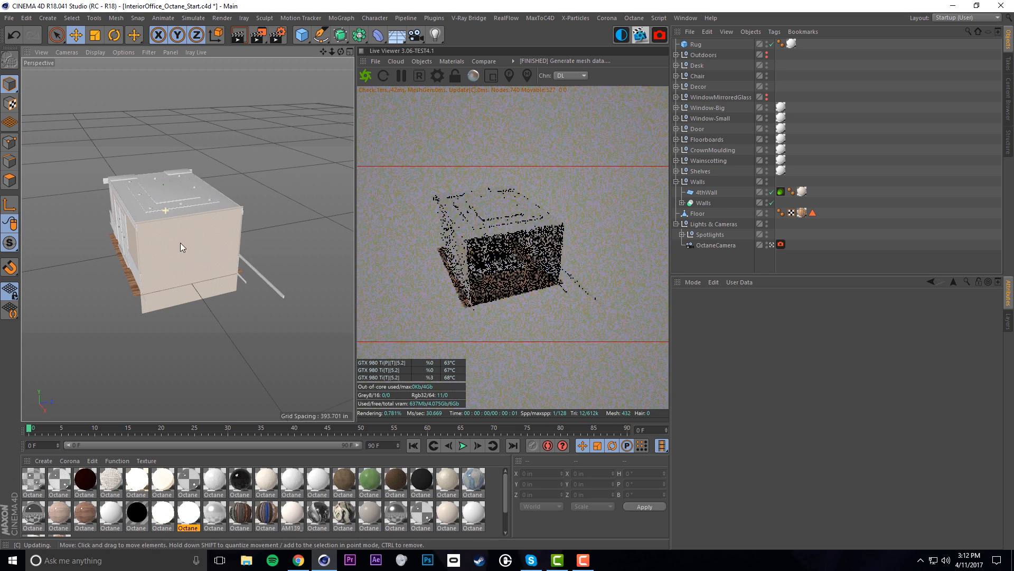
Turn off 4thWall's camera visibility in its Octane tag, hide it, and view the interior at eye level
left_click(781, 191)
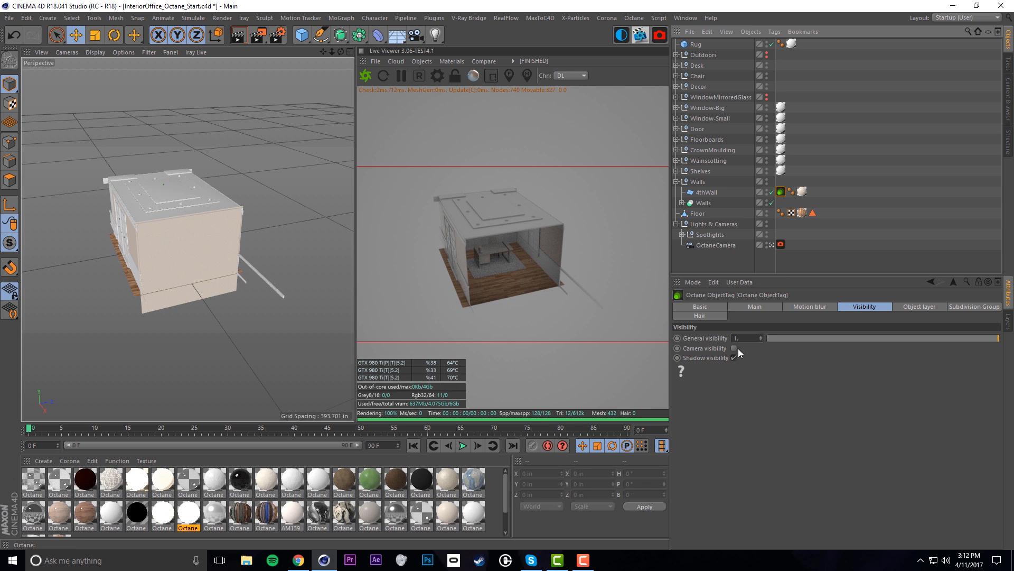
left_click(766, 191)
scroll(192, 227, "up", 8)
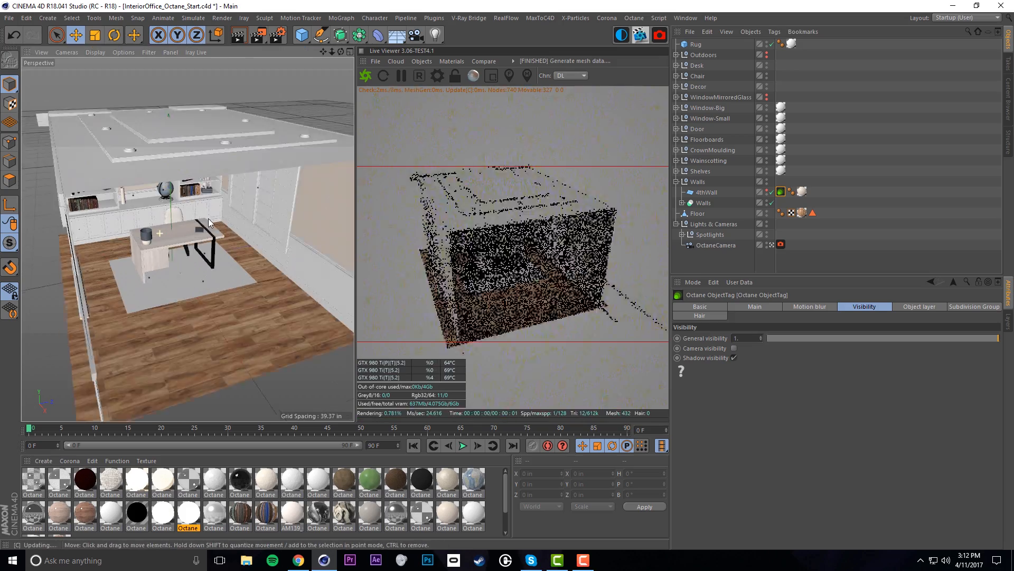
mouse_move(190, 223)
left_mouse_down("alt")
mouse_move(182, 213)
mouse_move(193, 239)
left_mouse_up("alt")
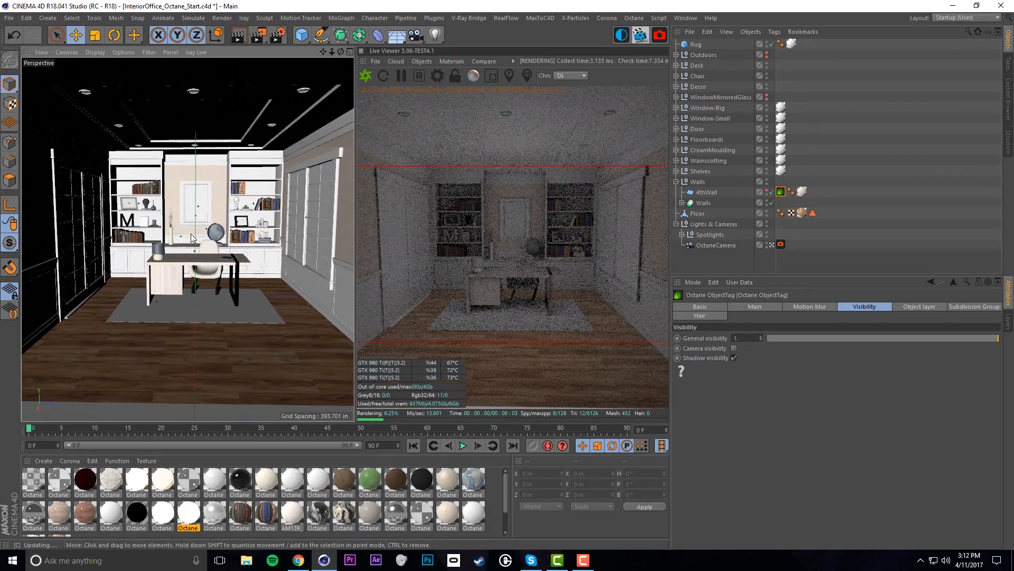
Delete OctaneCamera's existing Octane camera tag
key("f")
left_click(716, 245)
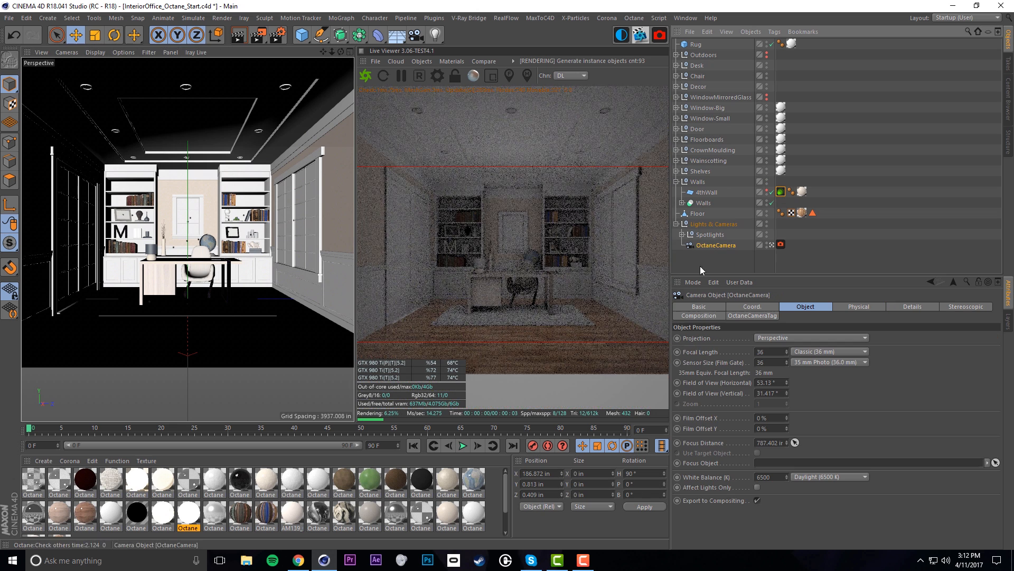
left_click(890, 248)
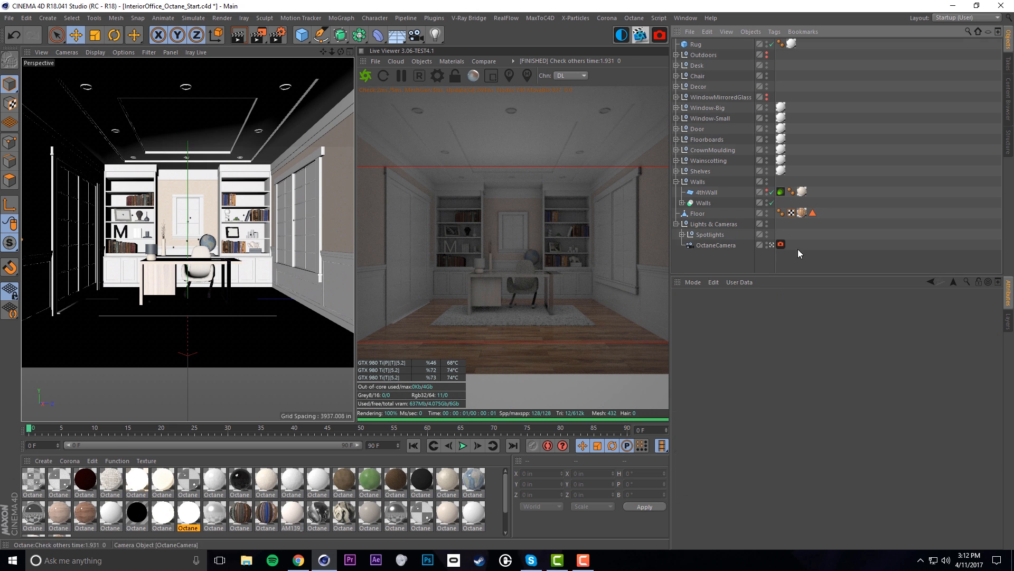
left_click(727, 245)
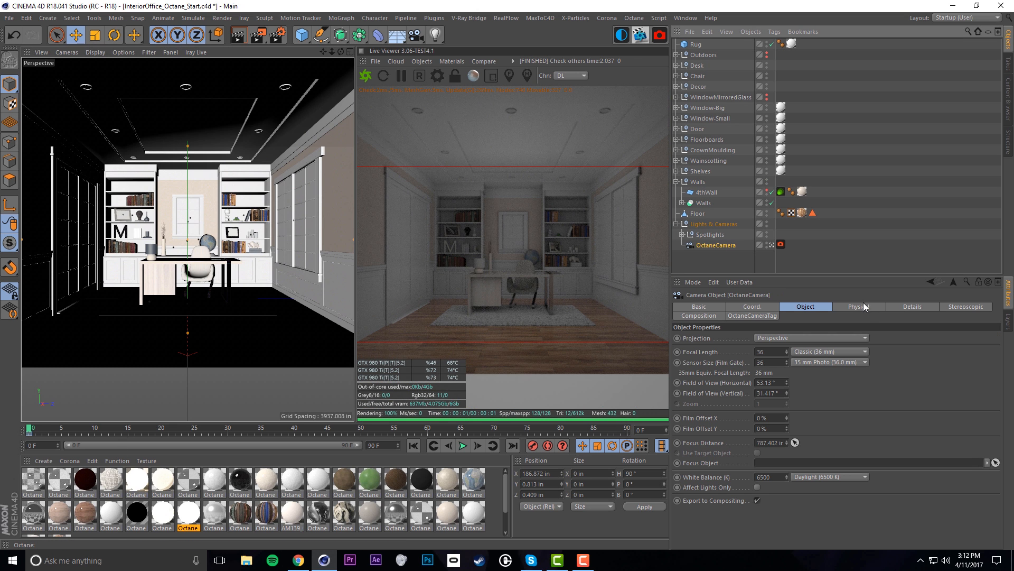
left_click(781, 244)
key("Delete")
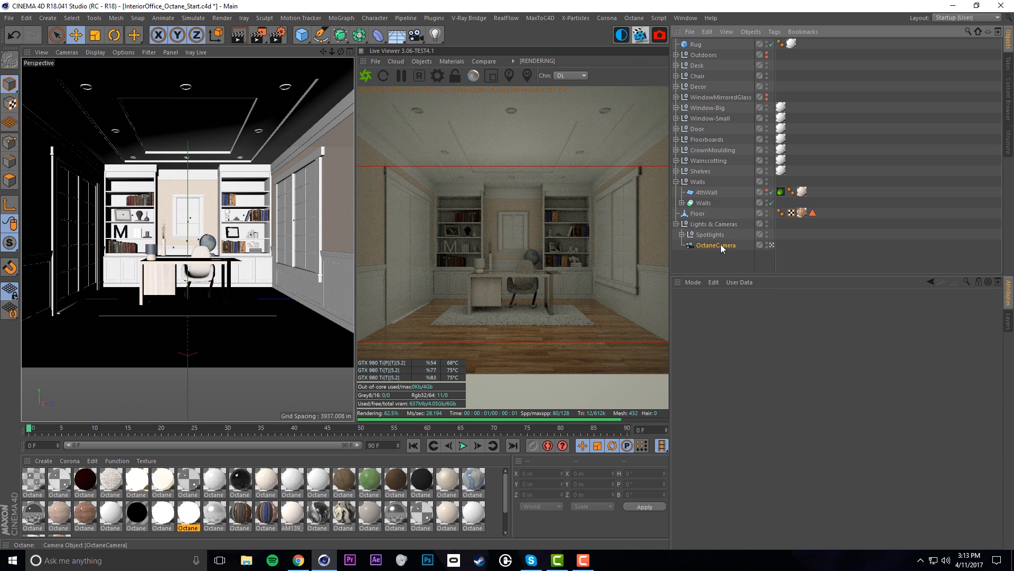
Add a new OctaneCameraTag to OctaneCamera and save the scene
left_click(721, 245)
right_click(721, 244)
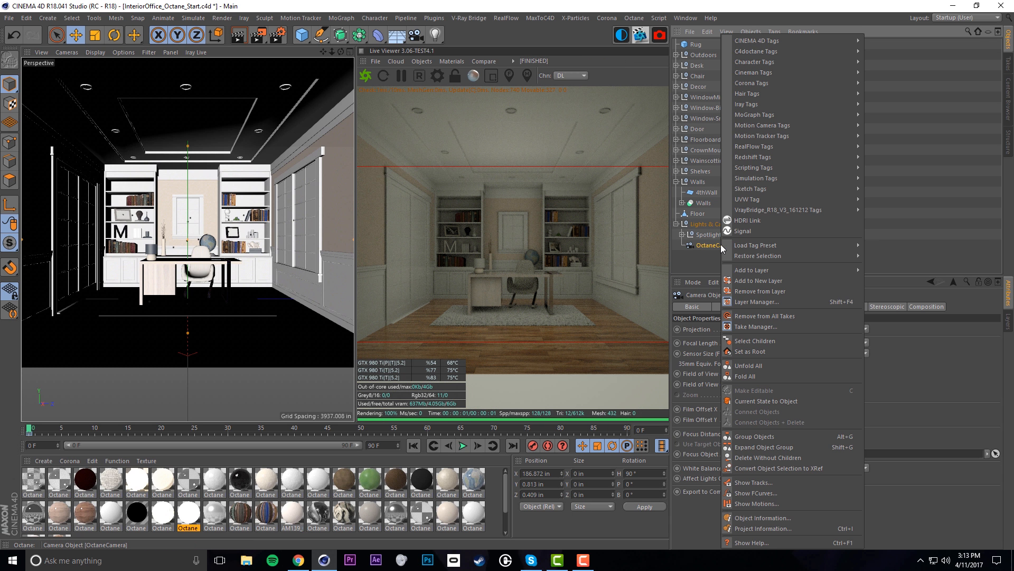
mouse_move(762, 50)
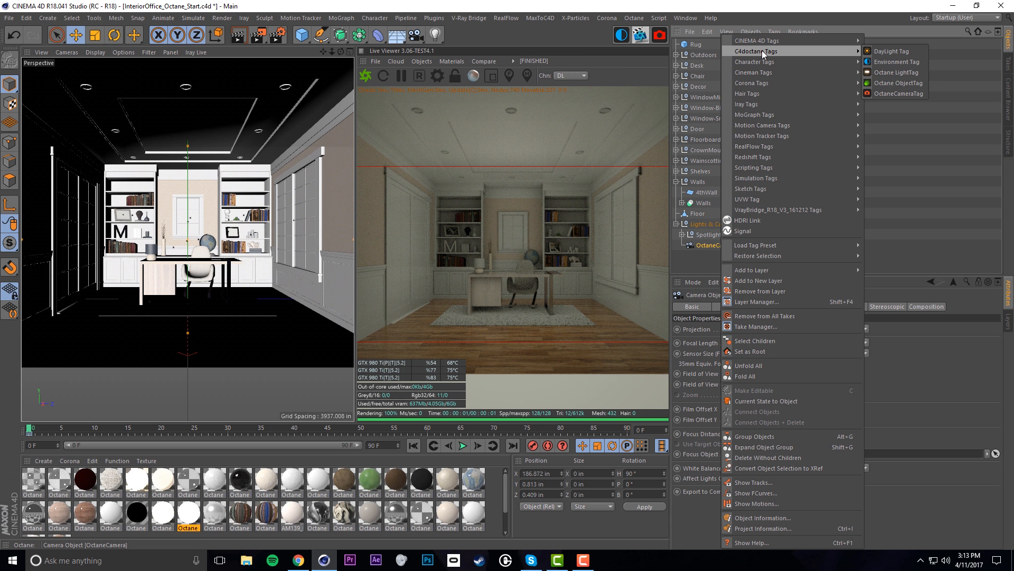
left_click(888, 93)
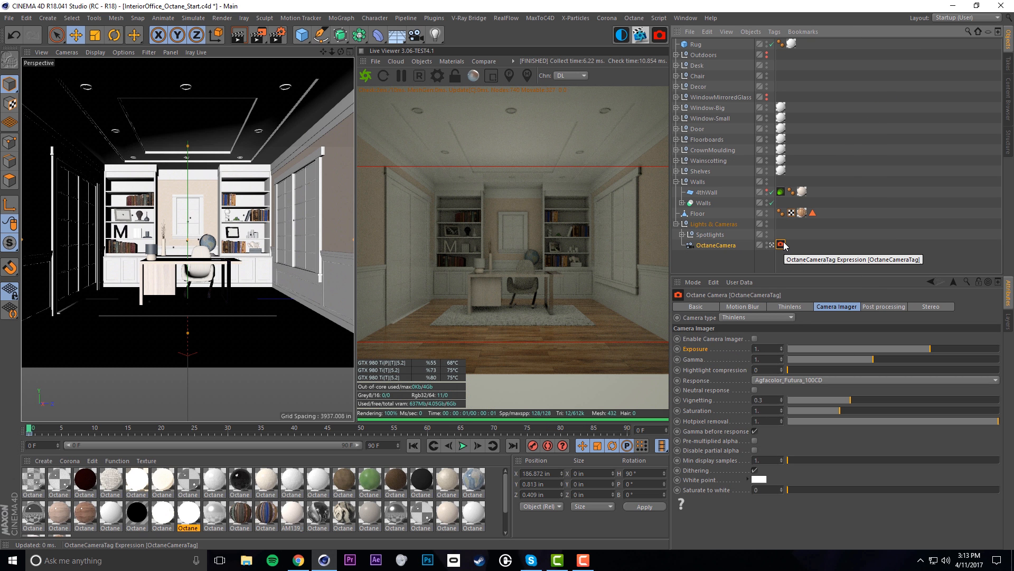
key("ctrl+s")
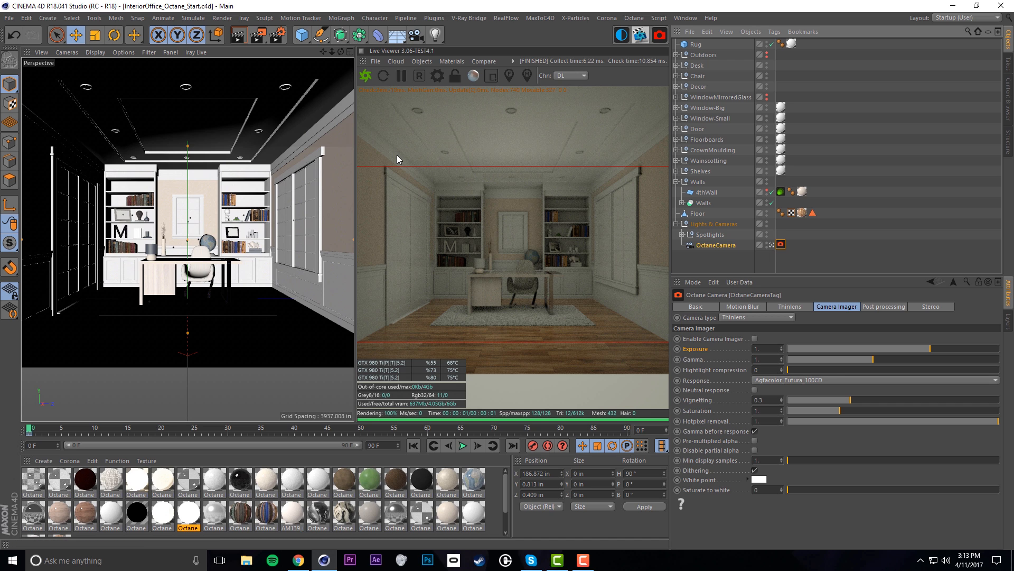
Open Octane Settings from the Live Viewer and list the kernel types beside Directlighting
left_click(440, 75)
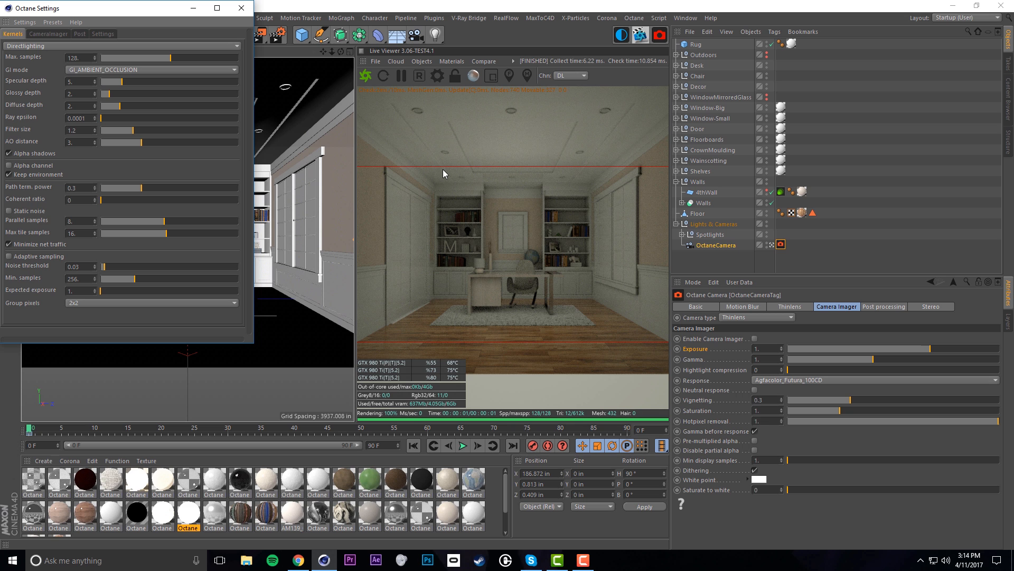
left_click(86, 46)
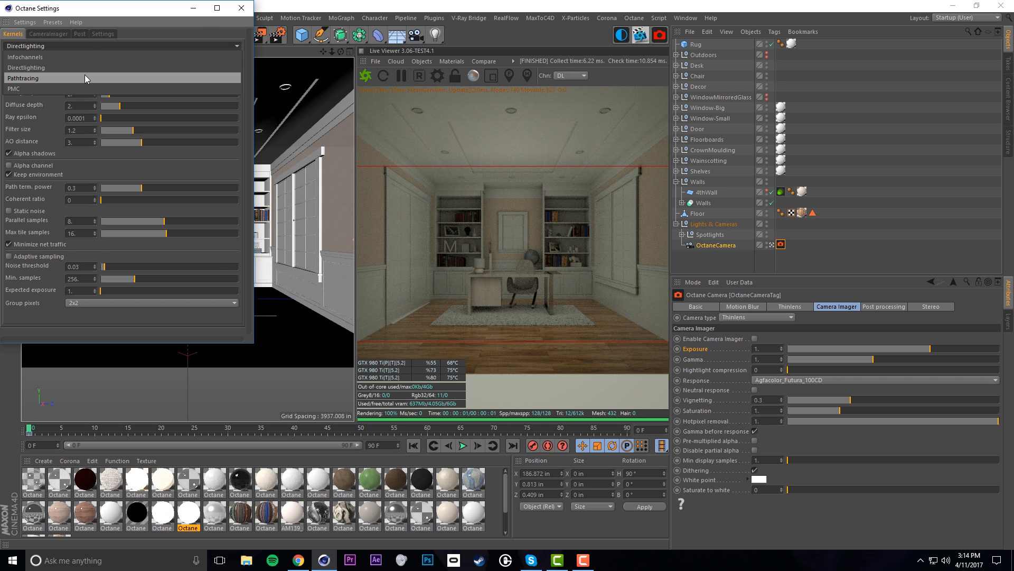
Switch the kernel to Pathtracing with Max. samples 1024 and Diffuse depth 0
left_click(85, 77)
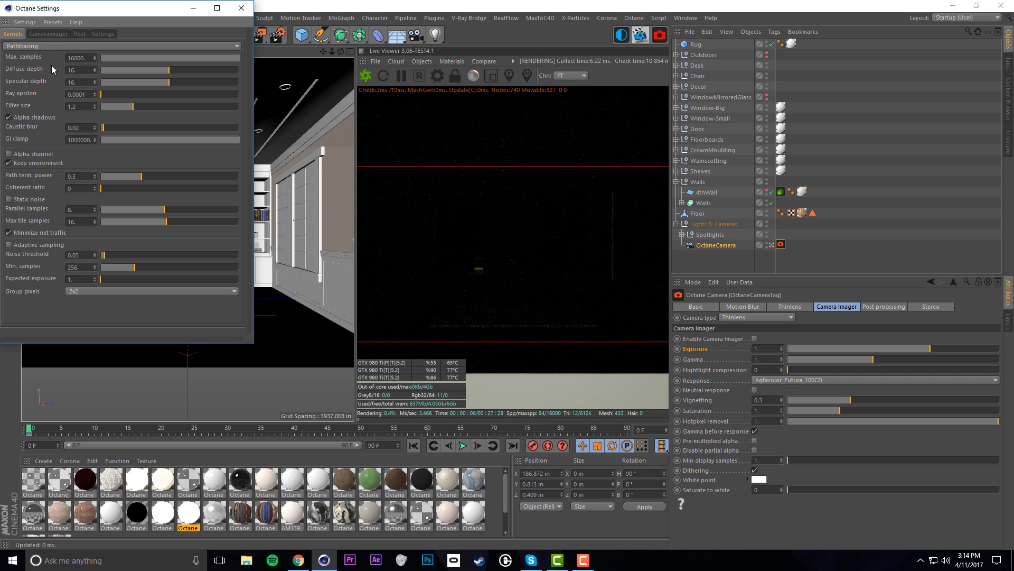
left_click_drag(85, 58, 58, 58)
type("1024")
key("Return")
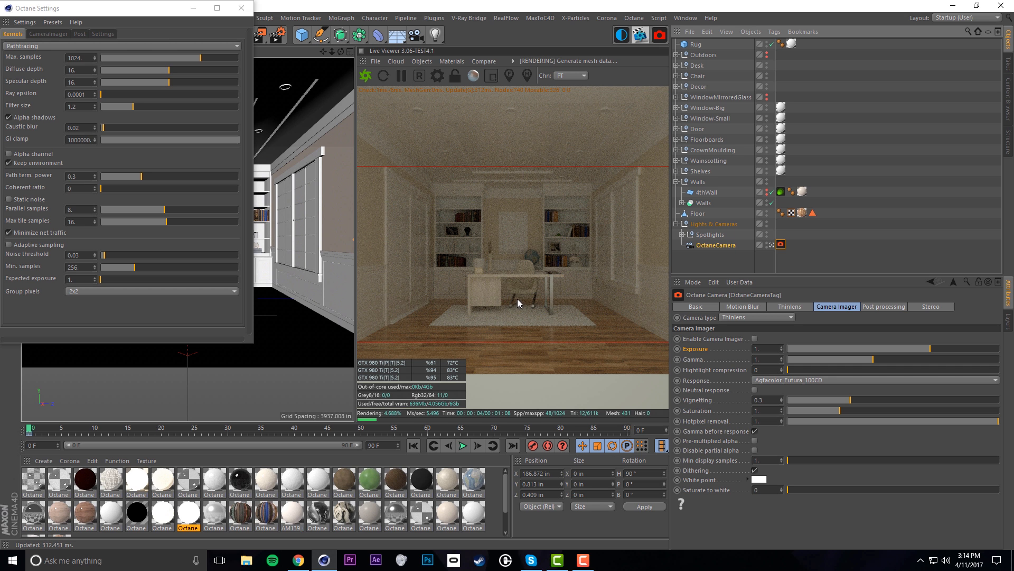
left_click(131, 71)
left_click_drag(131, 70, 102, 71)
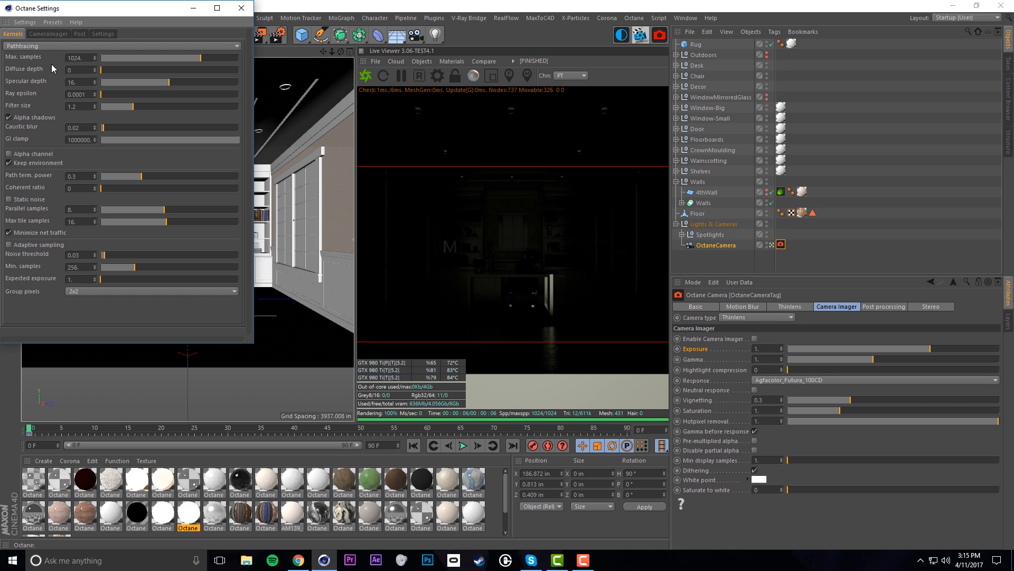
Step Diffuse depth up from 0 to 7
left_click(96, 69)
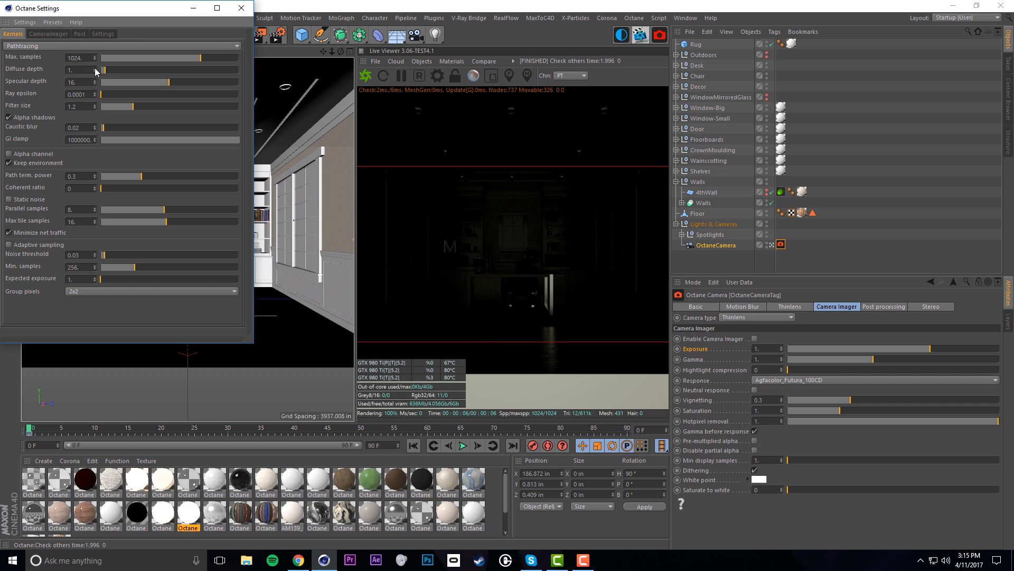
left_click(96, 69)
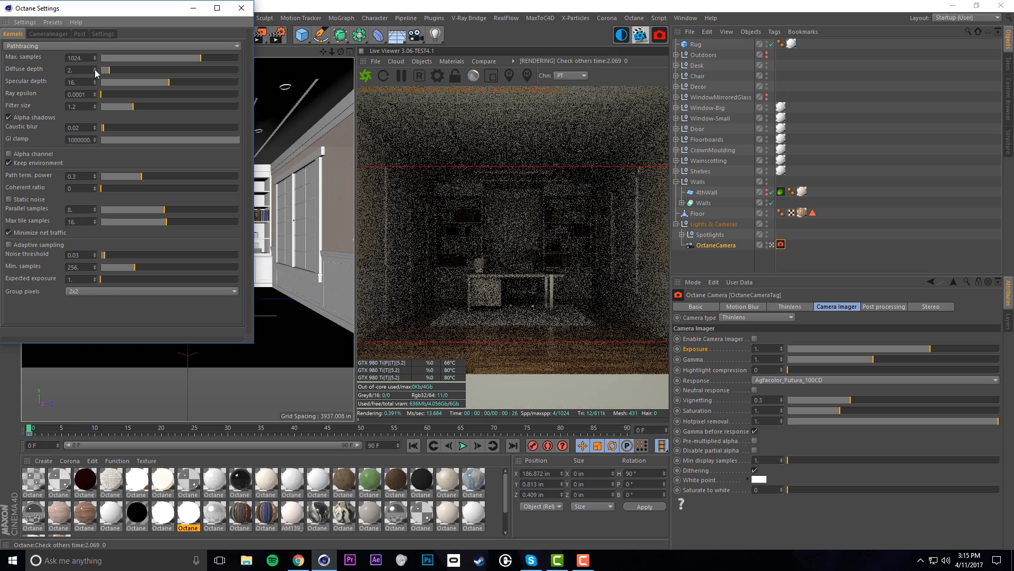
left_click(96, 69)
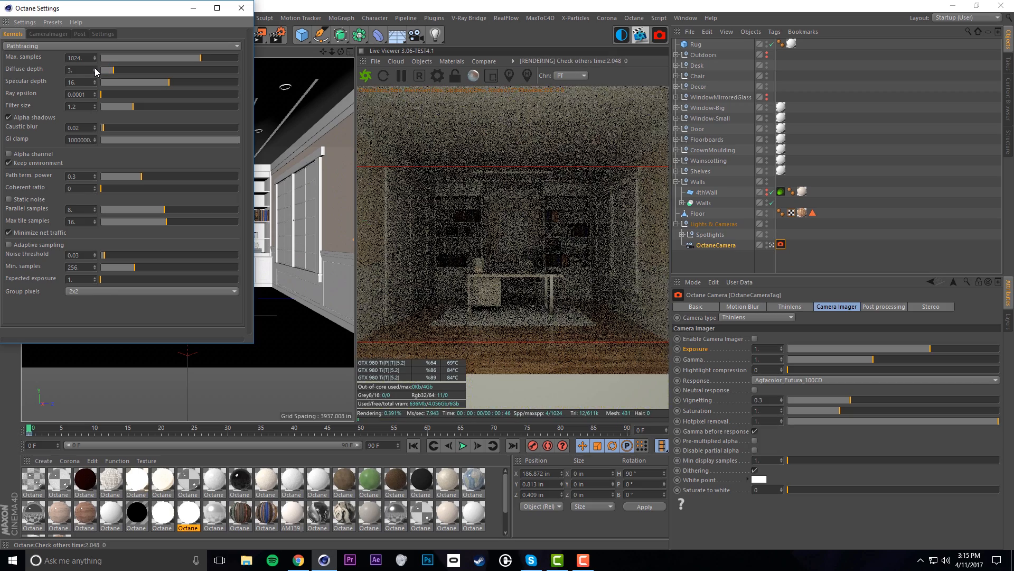
left_click(96, 69)
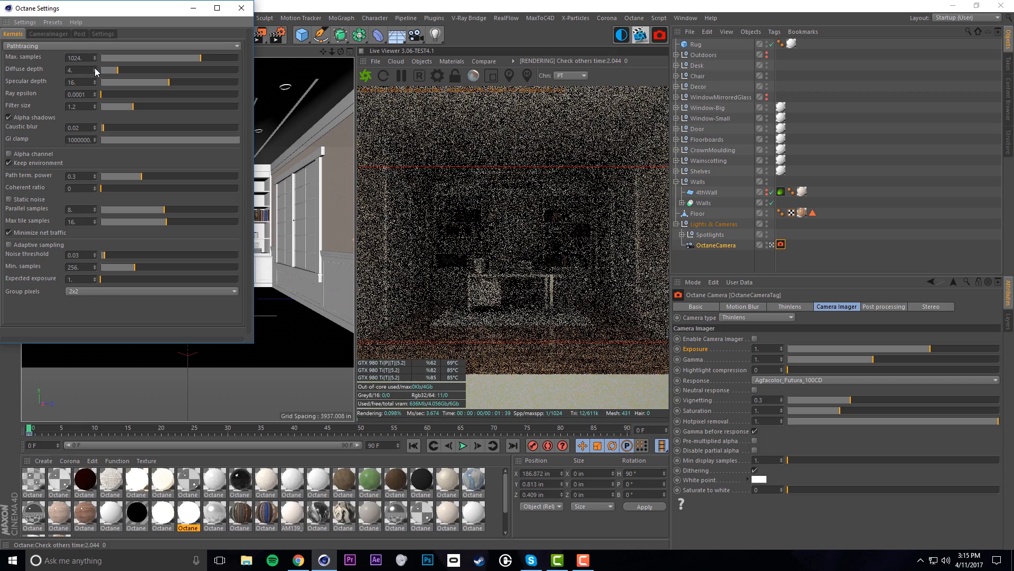
left_click(96, 69)
left_click(96, 69)
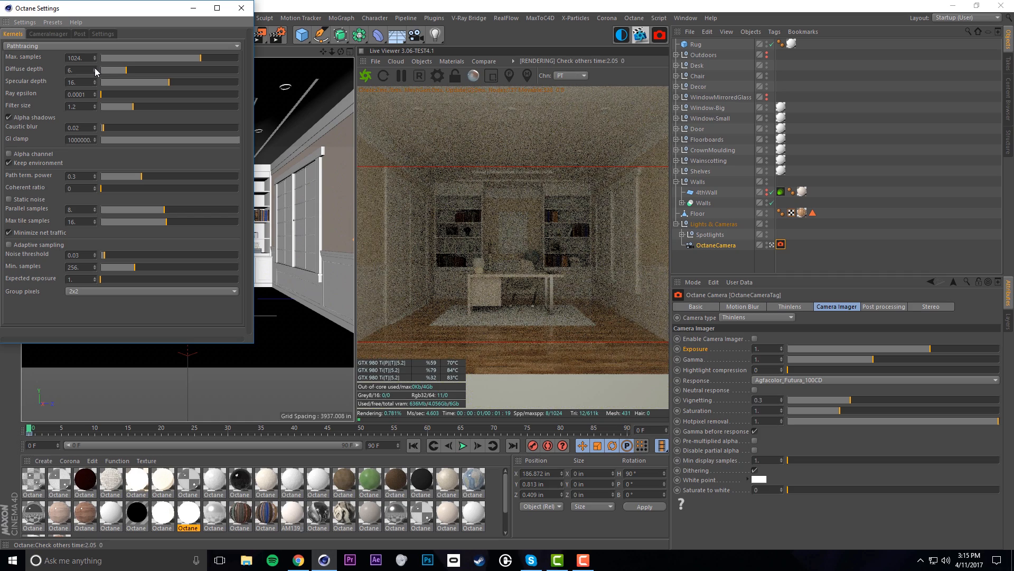
left_click(97, 69)
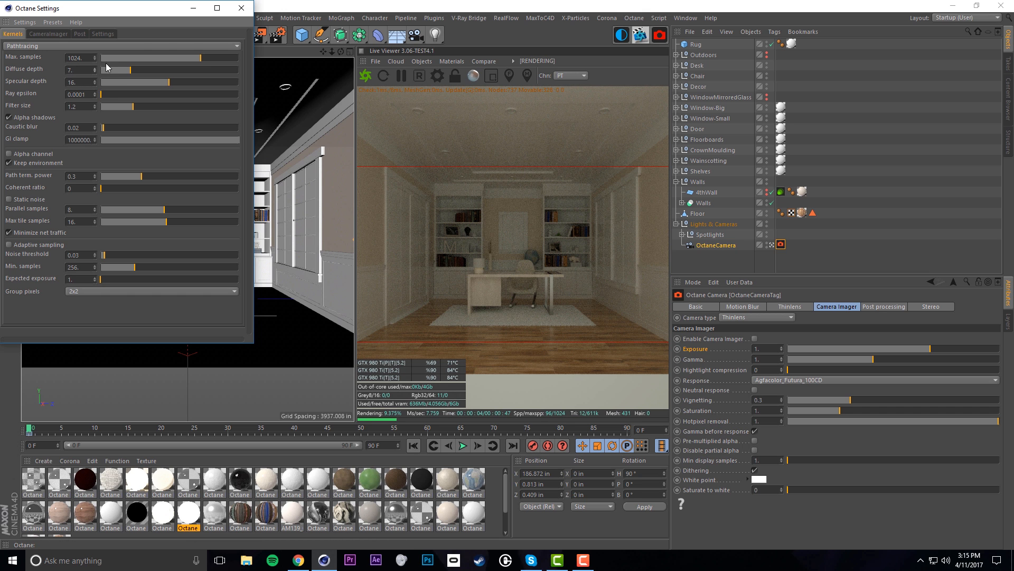
Drop Specular depth to 0, then step it back up to 6
left_click_drag(131, 82, 96, 84)
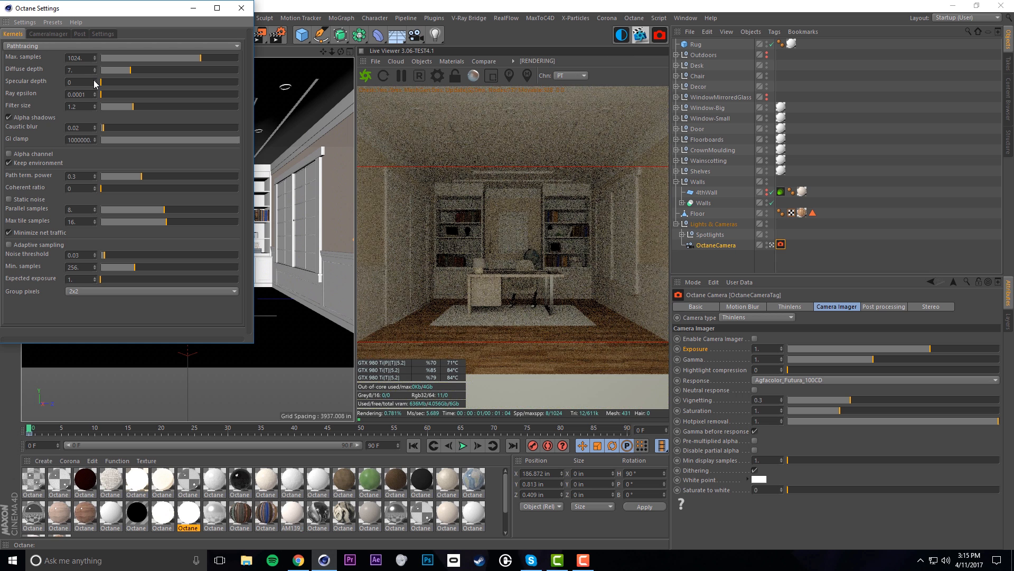
left_click(94, 81)
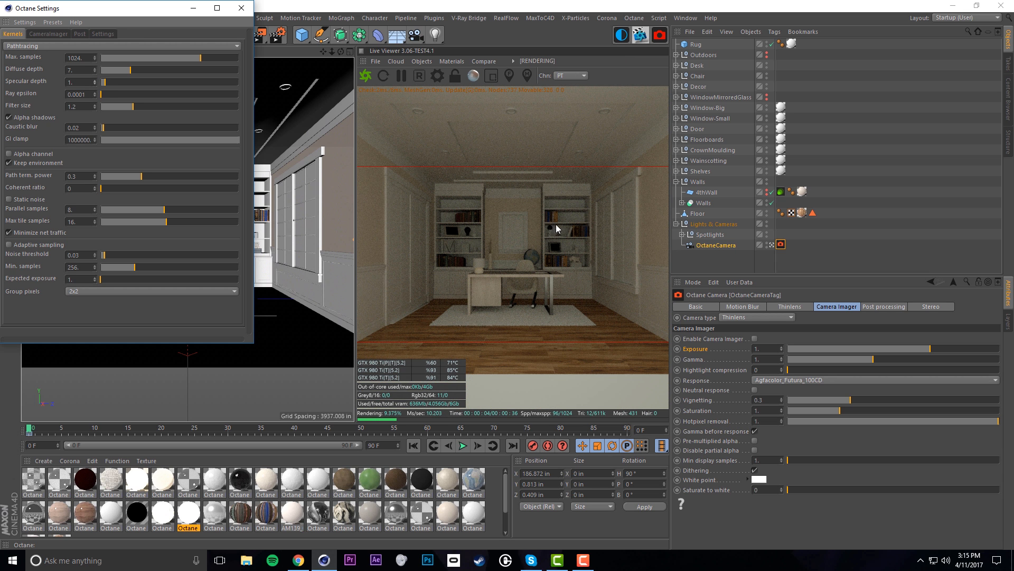
left_click(94, 81)
left_click(94, 80)
left_click(94, 80)
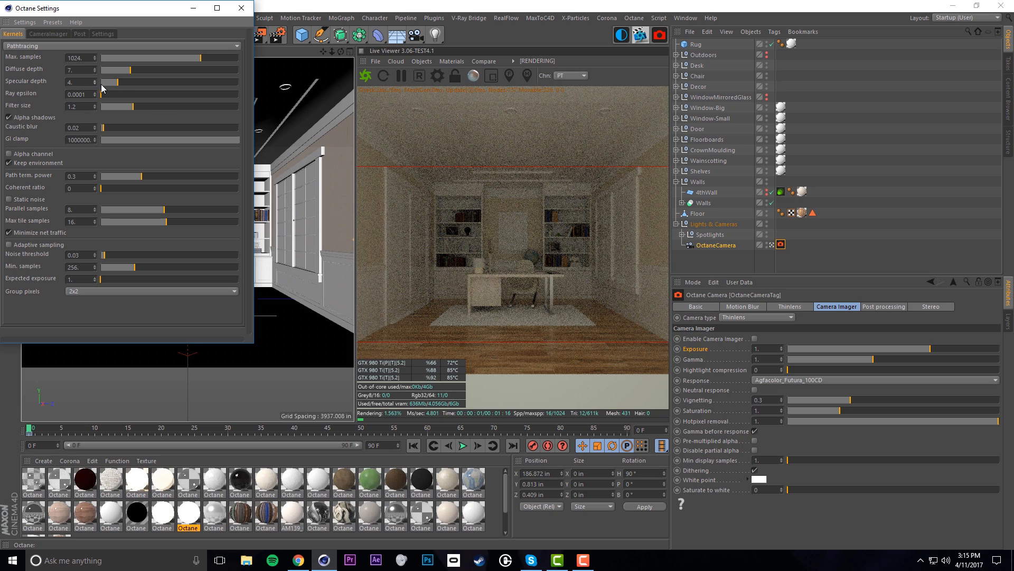
left_click(94, 80)
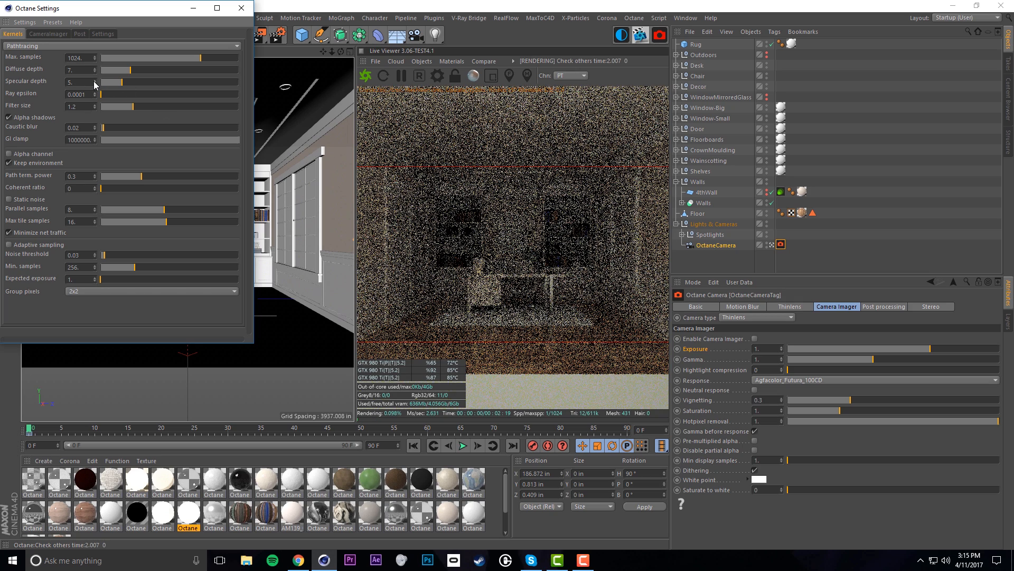
left_click(94, 80)
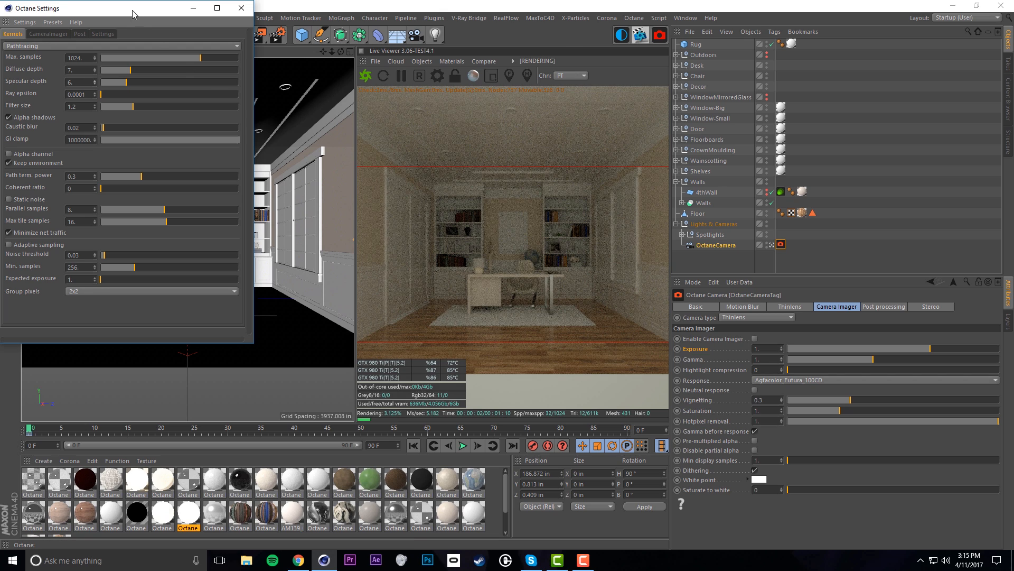
Move Octane Settings off the live render and test Specular depth 7 before returning to 6
left_click_drag(133, 10, 459, 48)
scroll(246, 217, "up", 10)
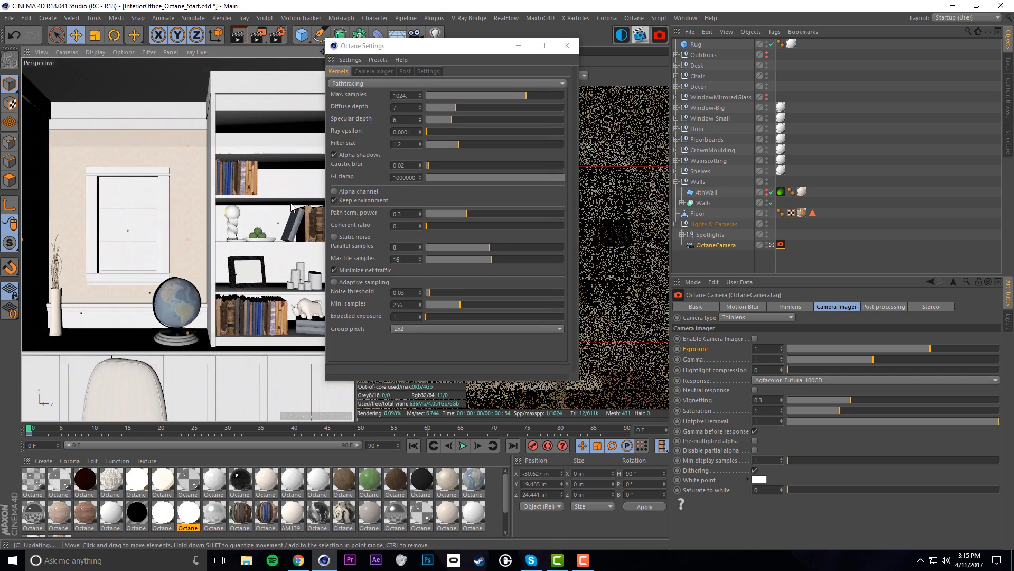
left_click_drag(399, 54, 150, 62)
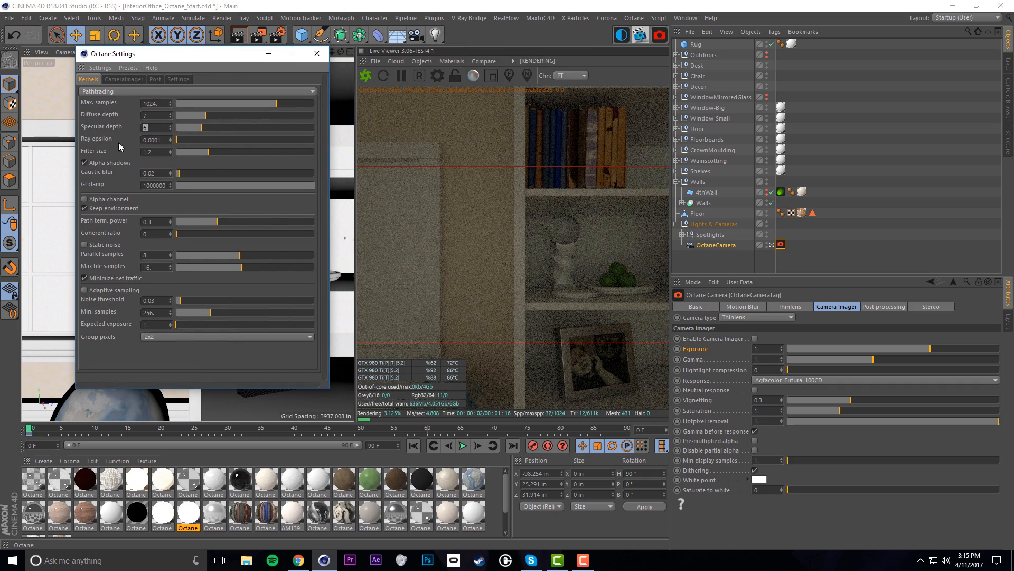
left_click(171, 126)
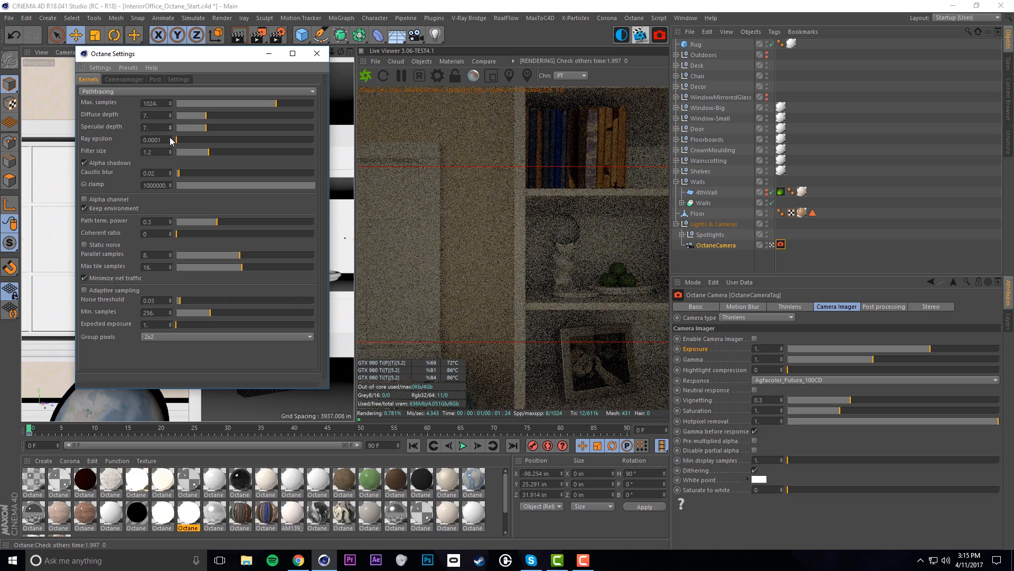
left_click(170, 129)
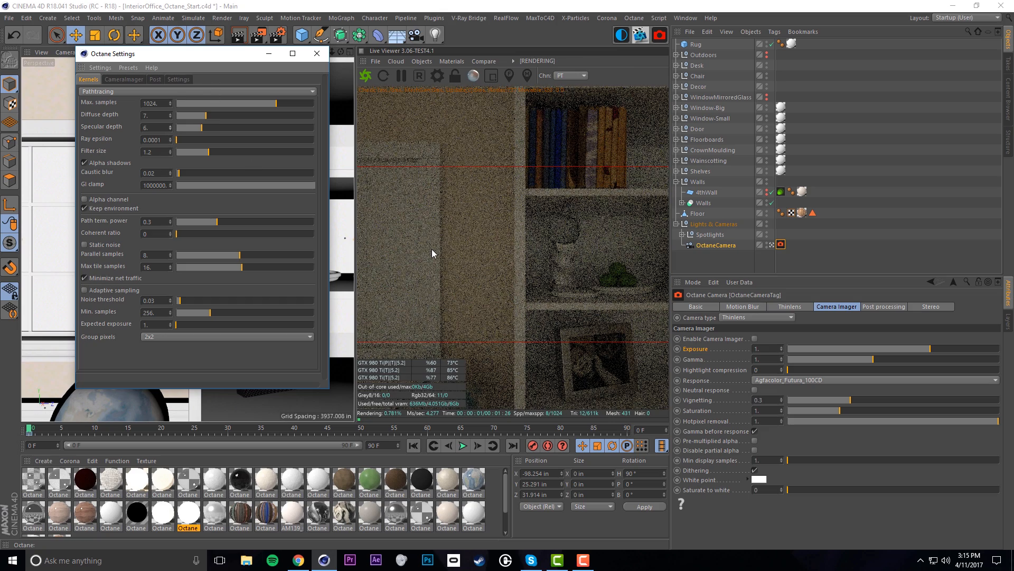
Reset the live render to the wide room view and lower GI clamp to about 0.77
left_click(432, 251)
key("ctrl+shift+z")
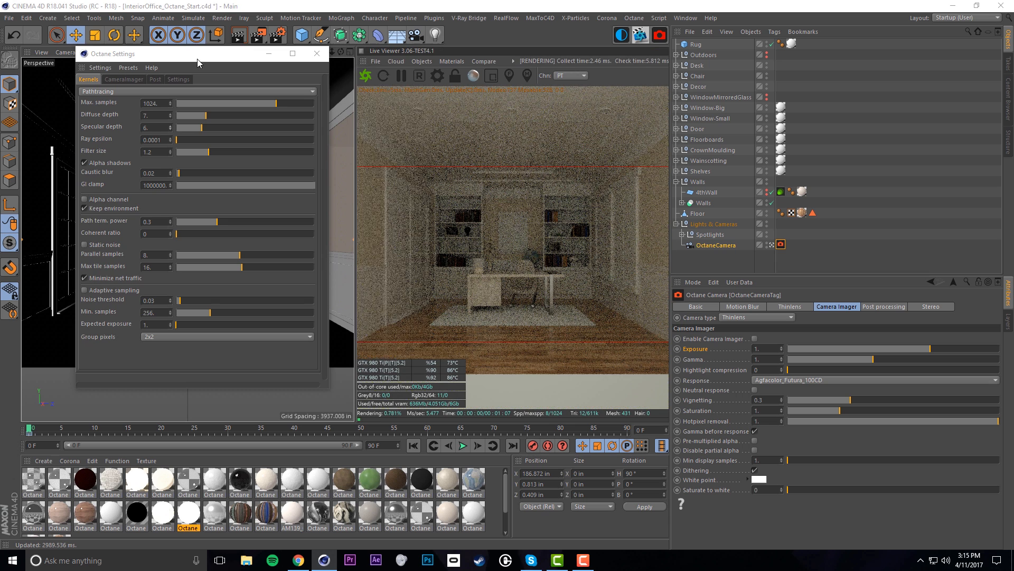
left_click_drag(190, 54, 286, 80)
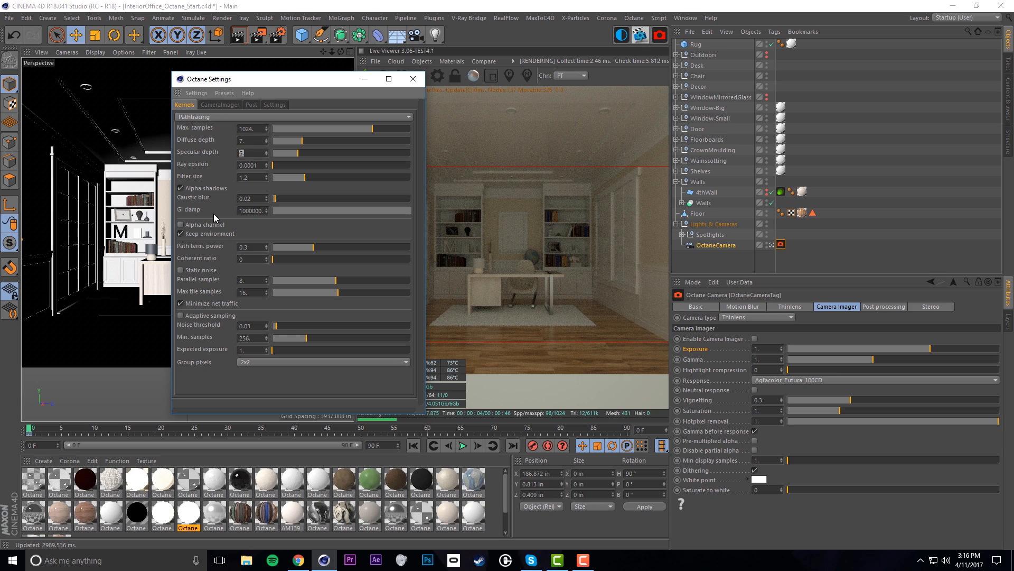
left_click_drag(284, 84, 204, 65)
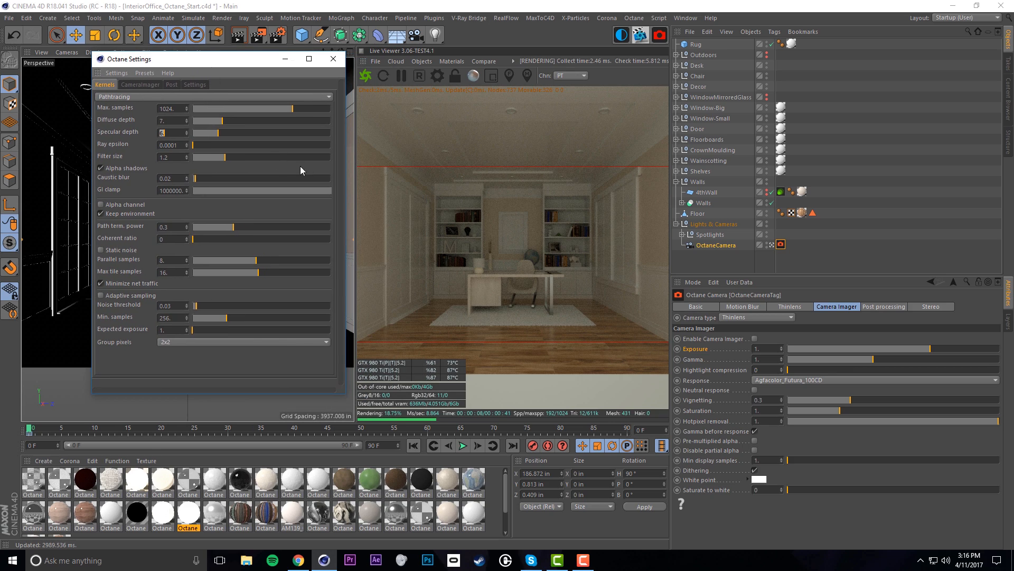
left_click_drag(325, 192, 238, 188)
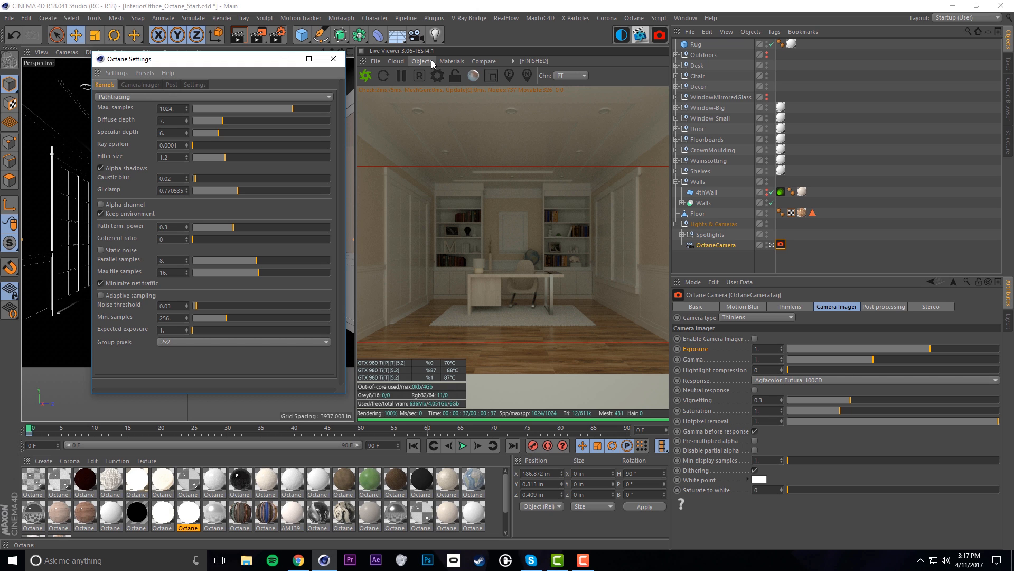
left_click(156, 93)
left_click(150, 119)
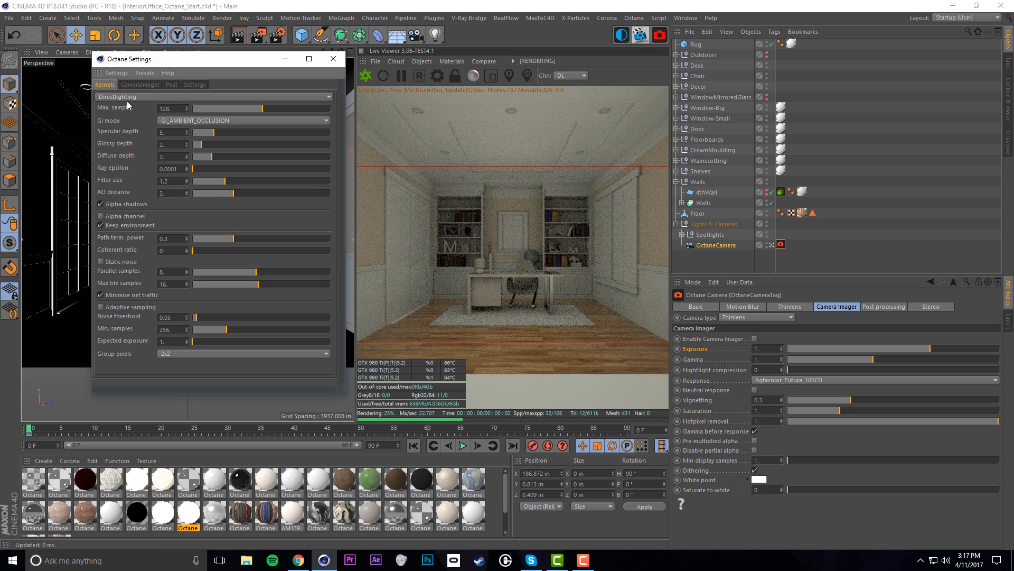
left_click(132, 97)
left_click(137, 129)
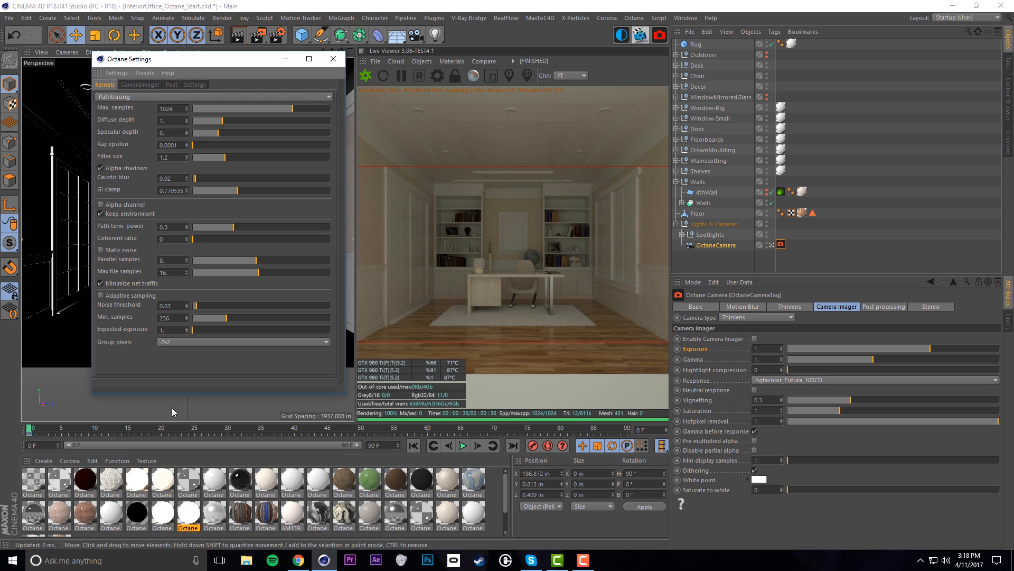
left_click(170, 342)
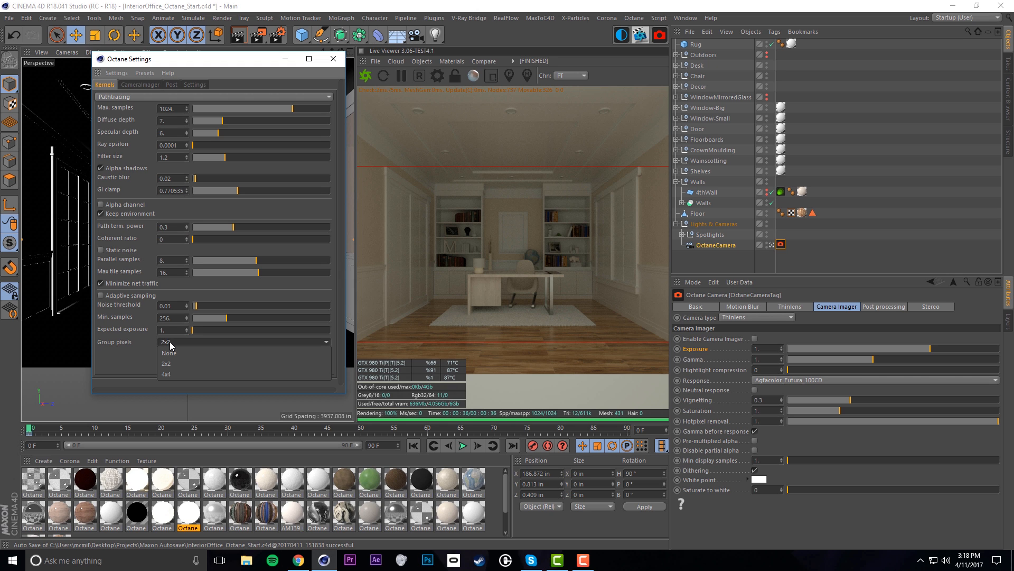
left_click(145, 357)
left_click(192, 344)
left_click(130, 367)
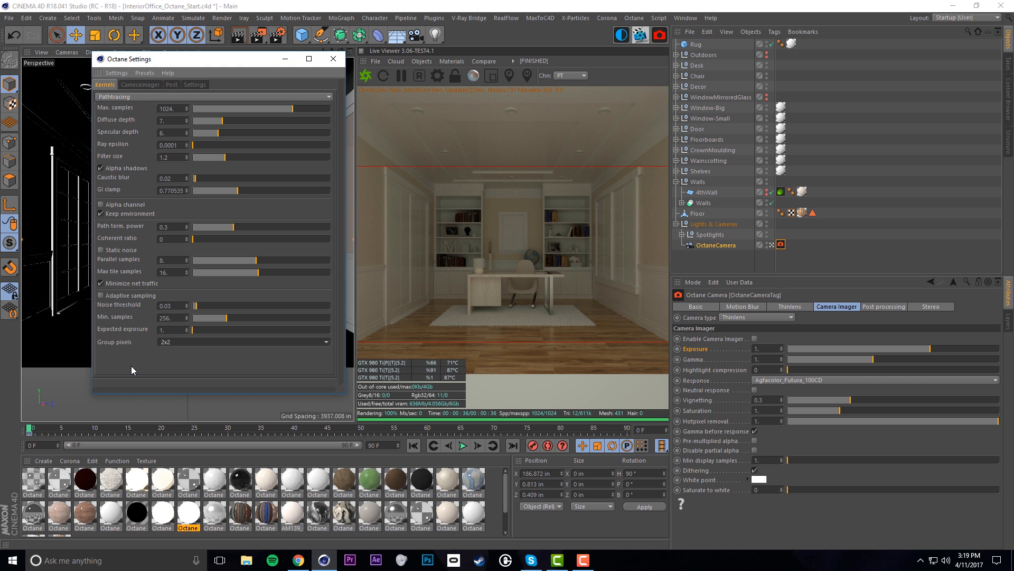
left_click(205, 342)
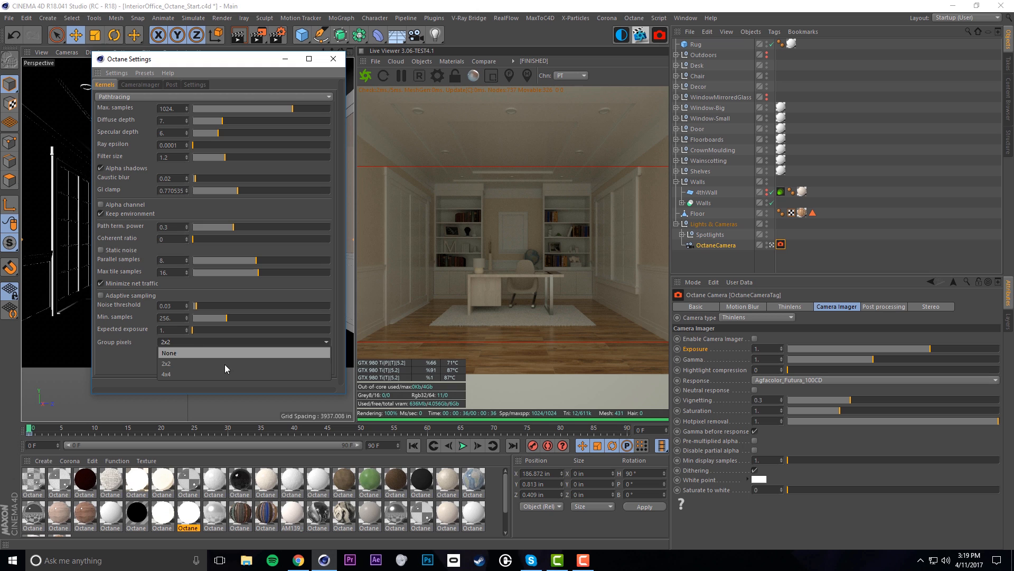
left_click(112, 354)
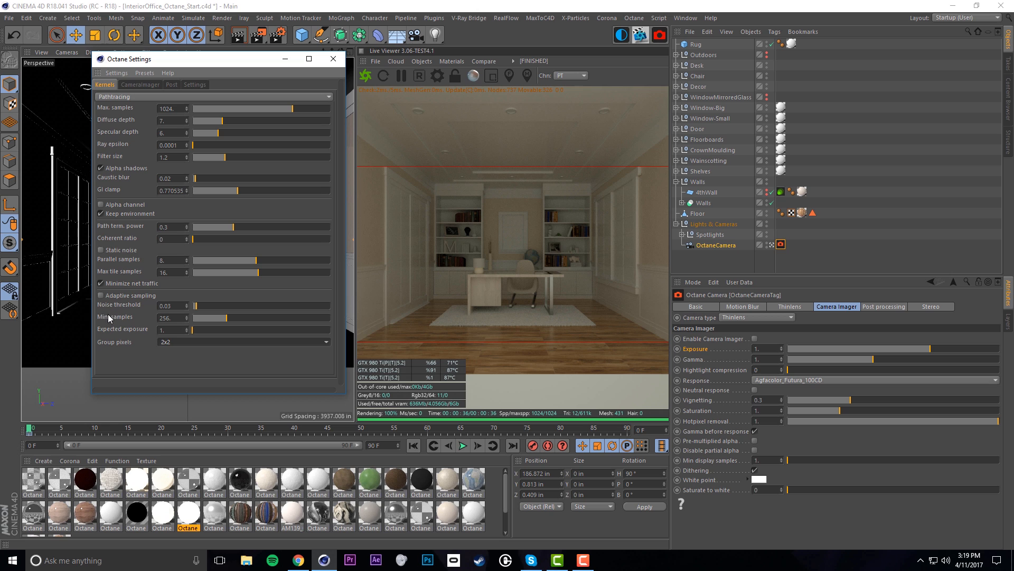
Toggle Adaptive sampling on, off for comparison, then on again
left_click(100, 296)
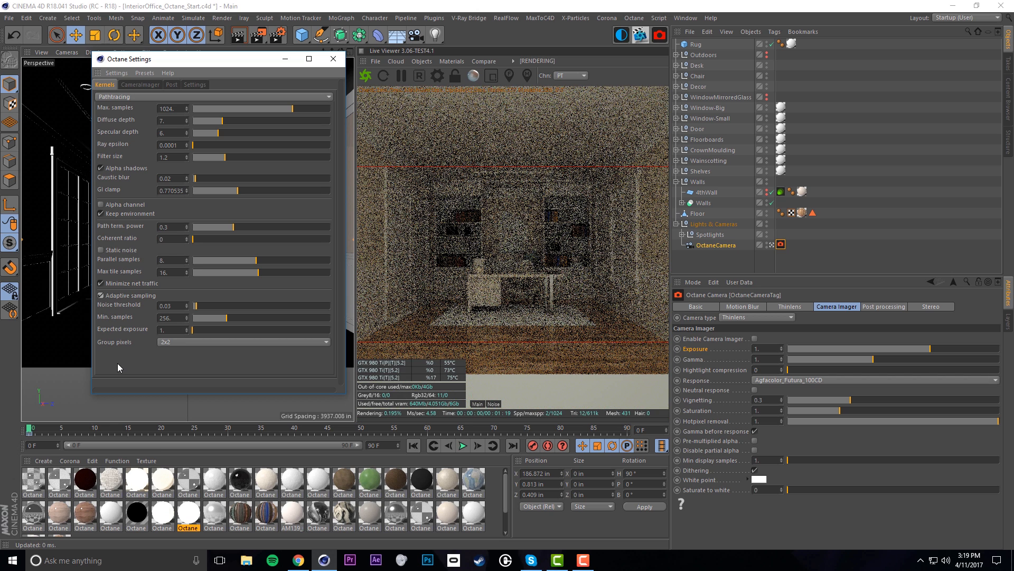
left_click(101, 296)
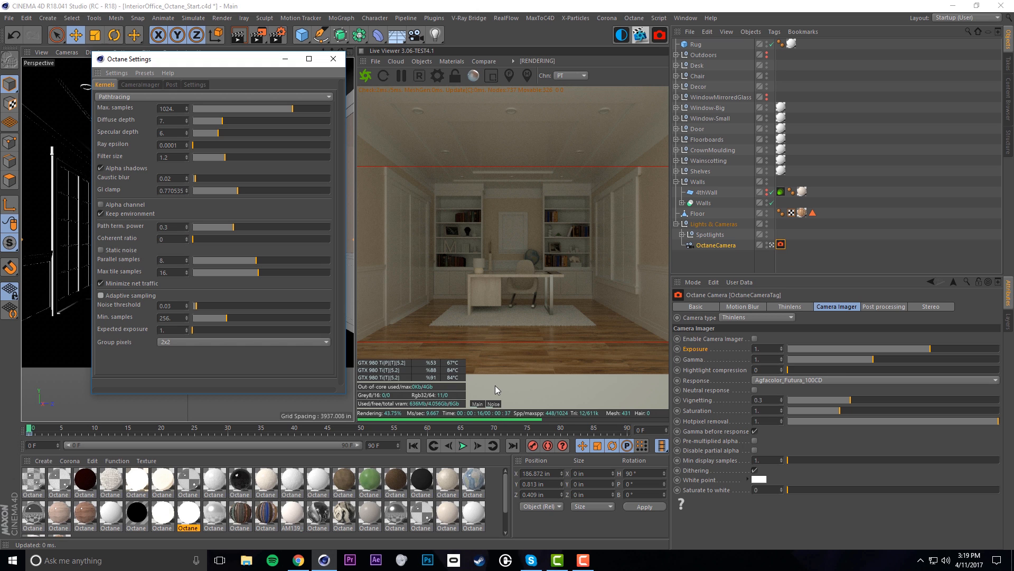
left_click(101, 296)
Close Octane Settings and check Enable Camera Imager on the OctaneCamera tag
left_click(333, 59)
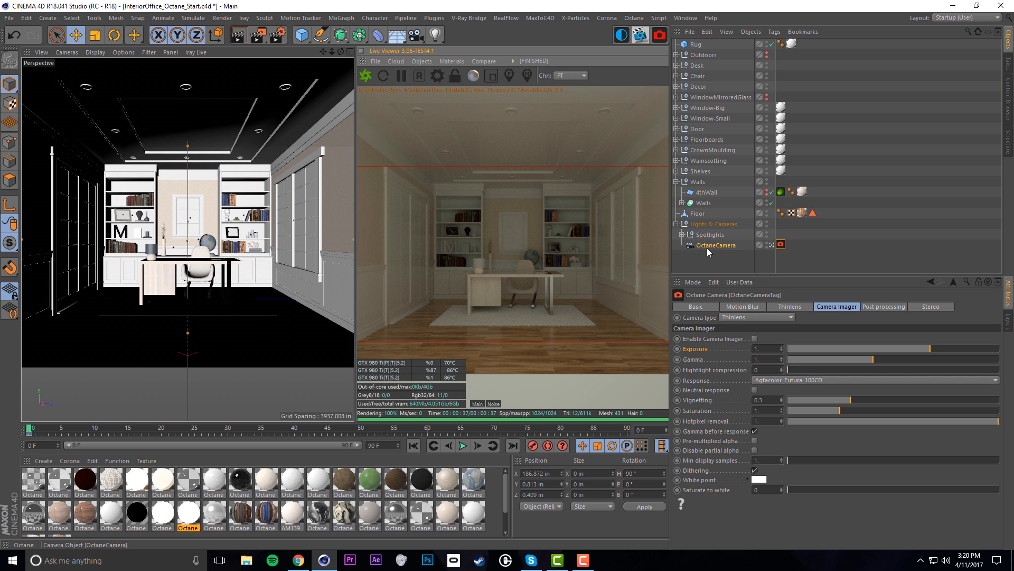
left_click(782, 244)
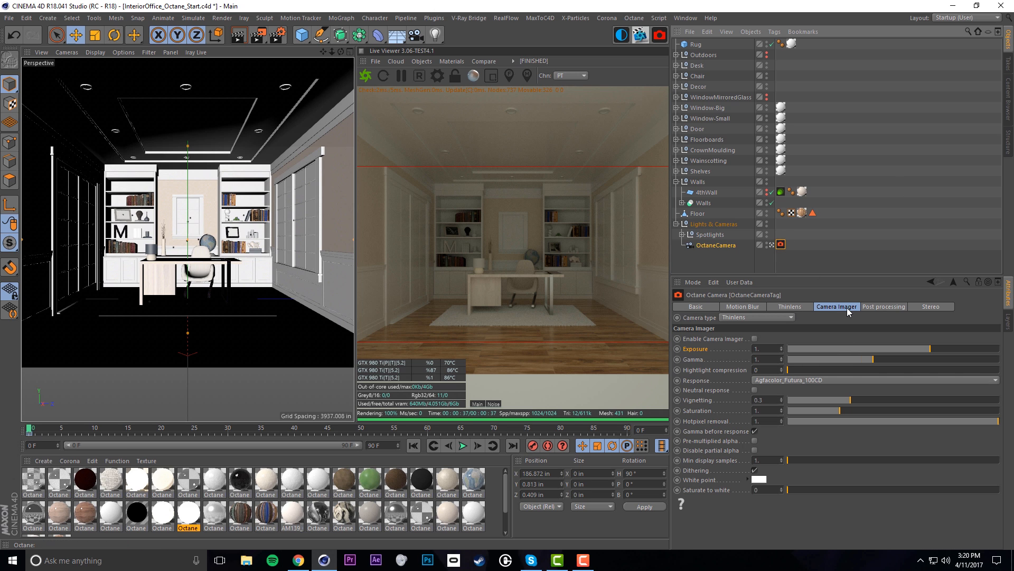
left_click(755, 338)
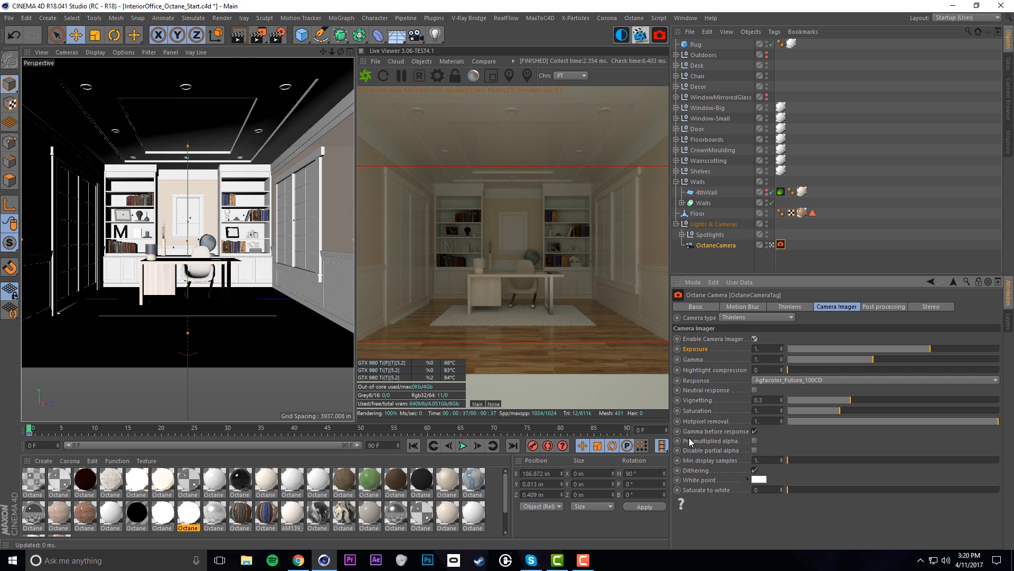
Change the Camera Imager response from Agfacolor_Futura_100CD to Linear
left_click(799, 381)
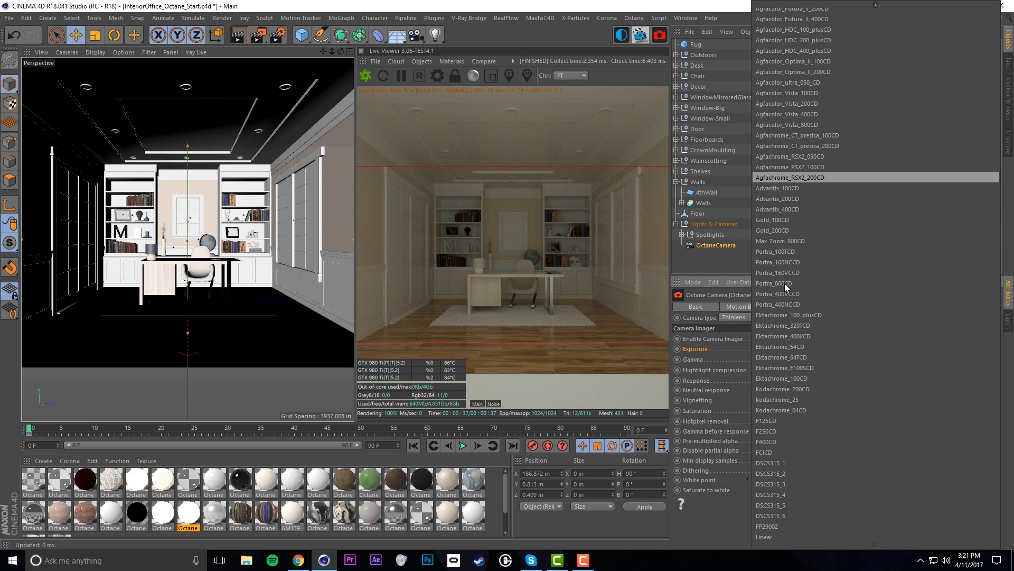
left_click(721, 264)
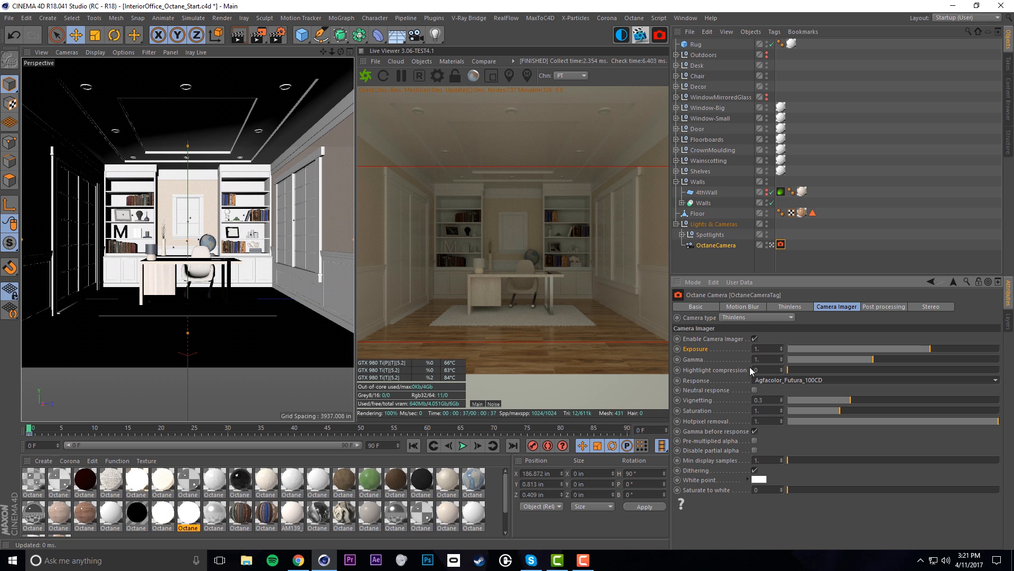
left_click(813, 379)
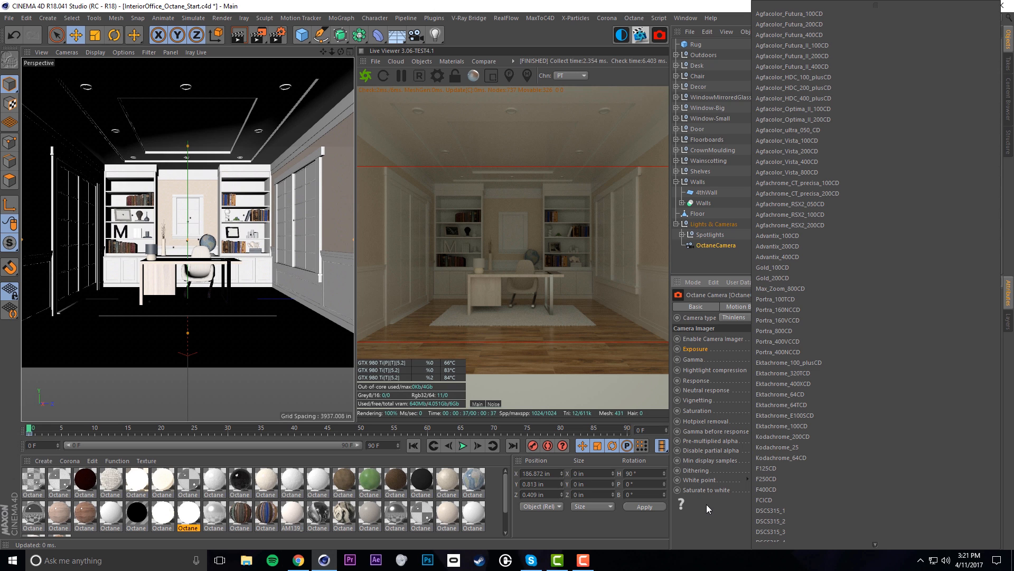
scroll(788, 536, "down", 3)
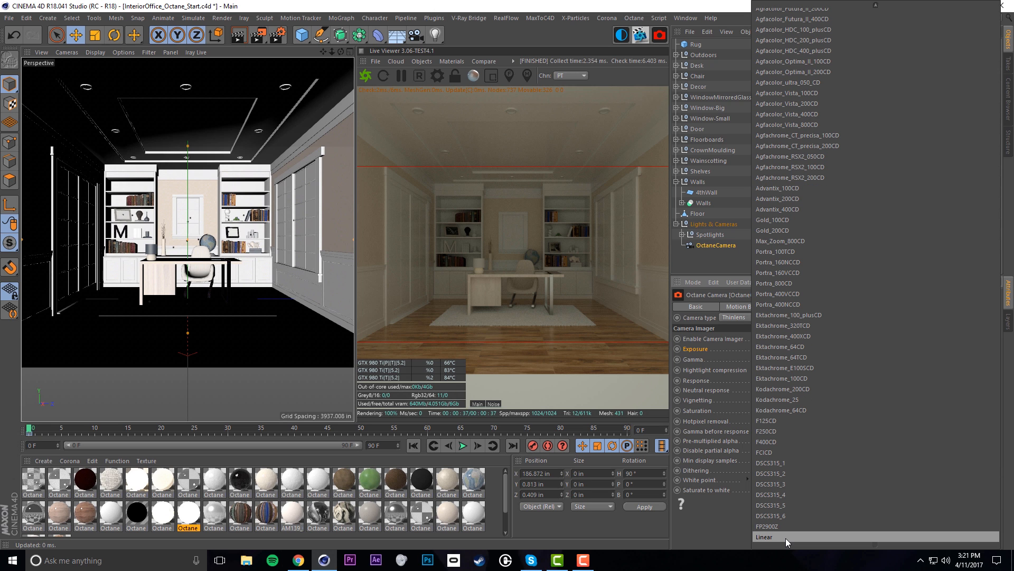
left_click(785, 538)
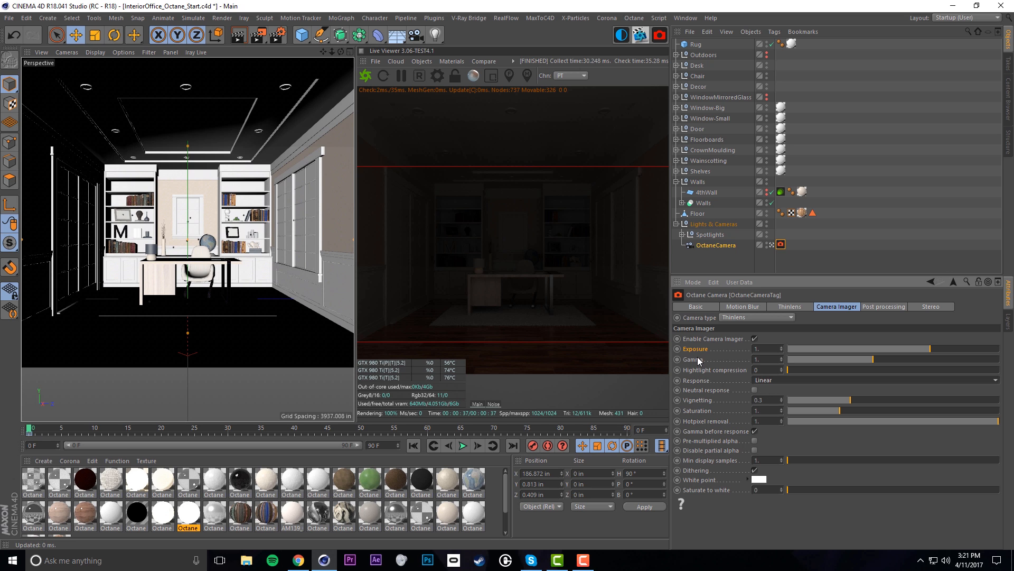
left_click(768, 359)
type("2.2")
key("Return")
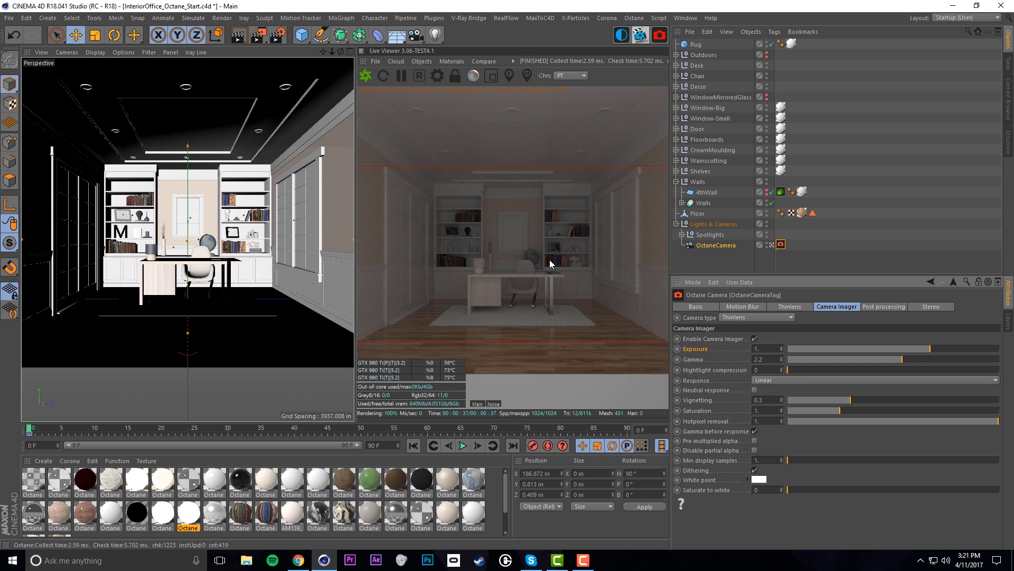
left_click(769, 381)
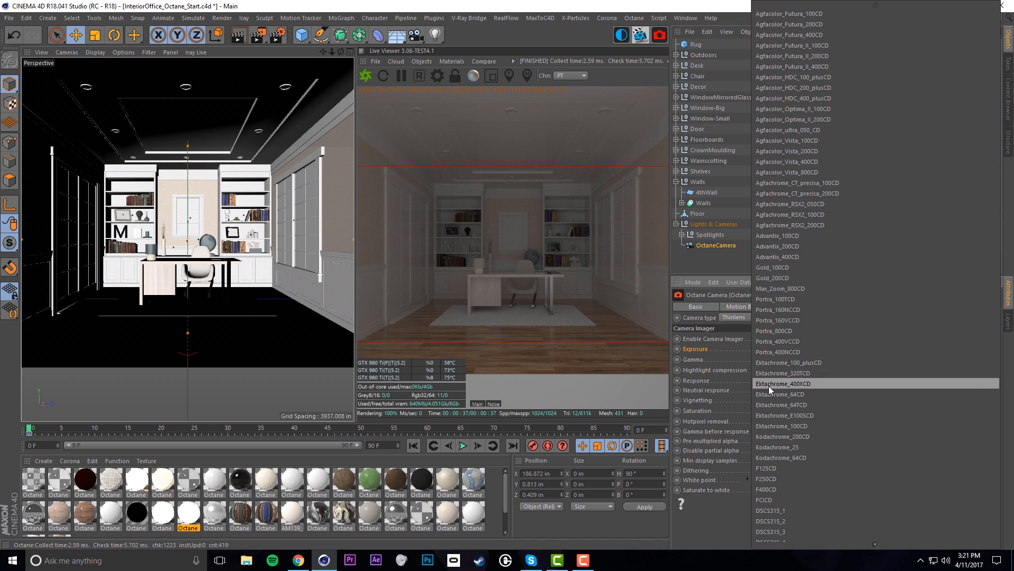
left_click(818, 14)
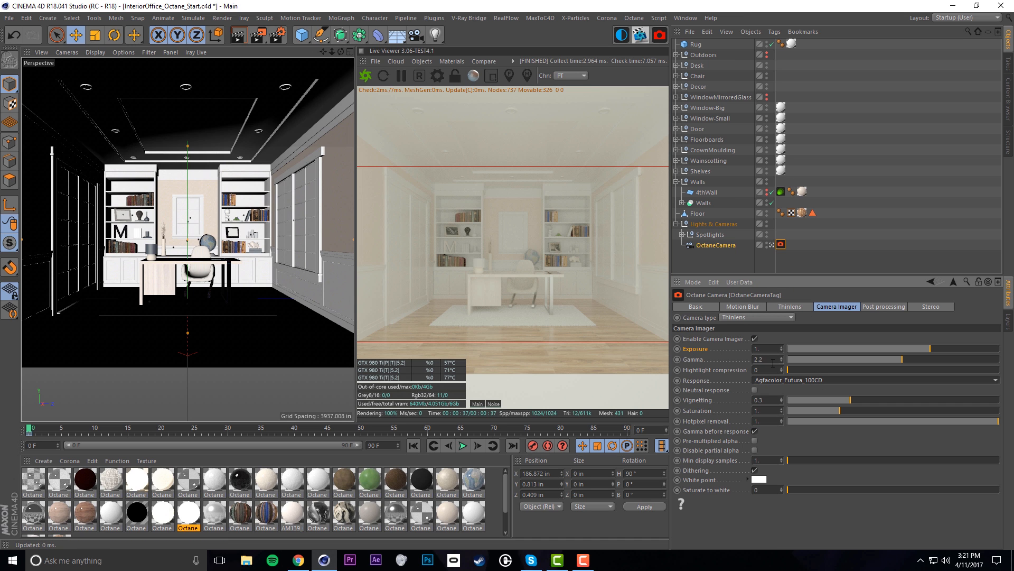
left_click_drag(765, 359, 738, 359)
type("1")
key("Return")
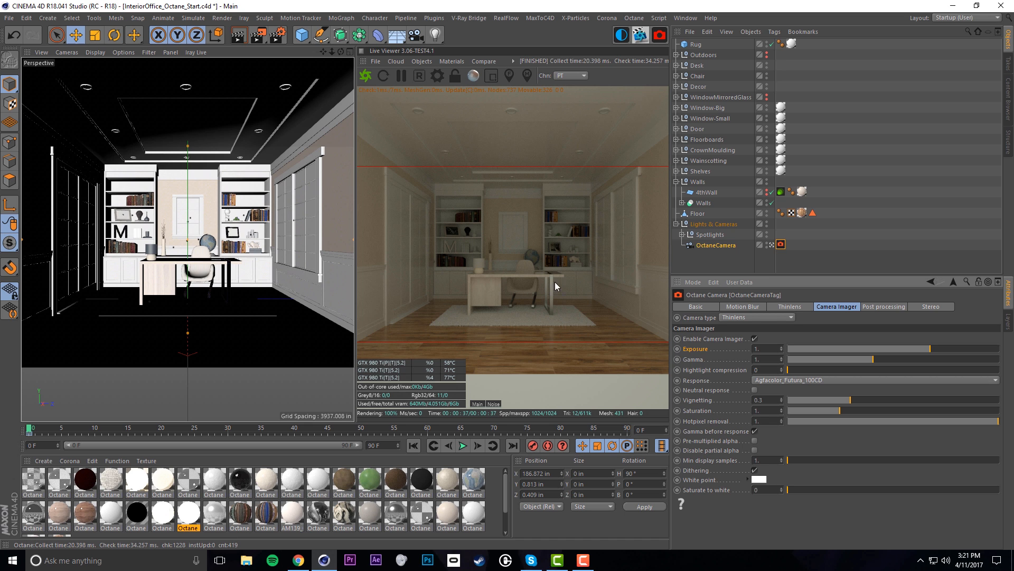
left_click(783, 380)
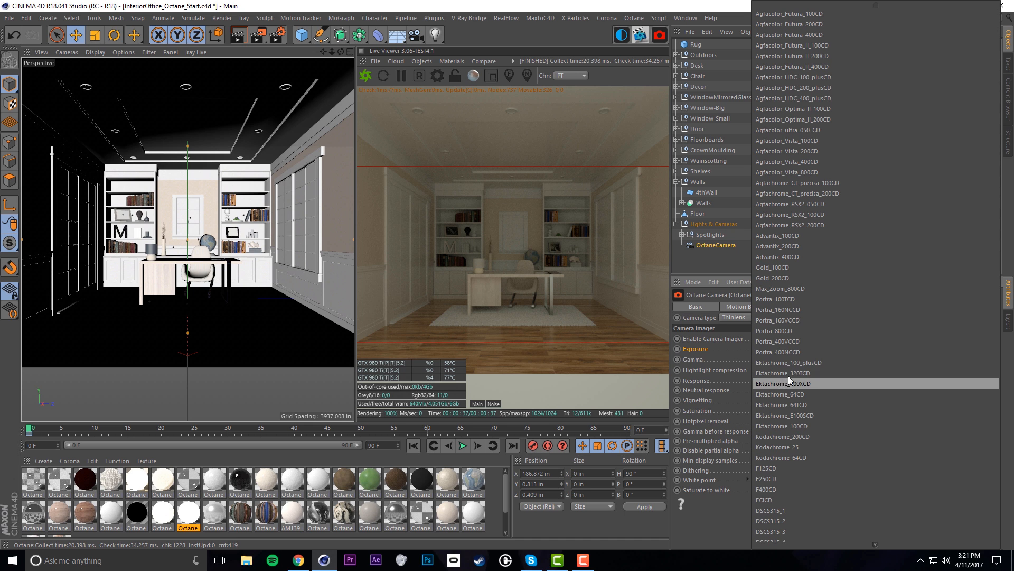
left_click(774, 536)
left_click_drag(762, 360, 738, 358)
type("2.2")
key("Return")
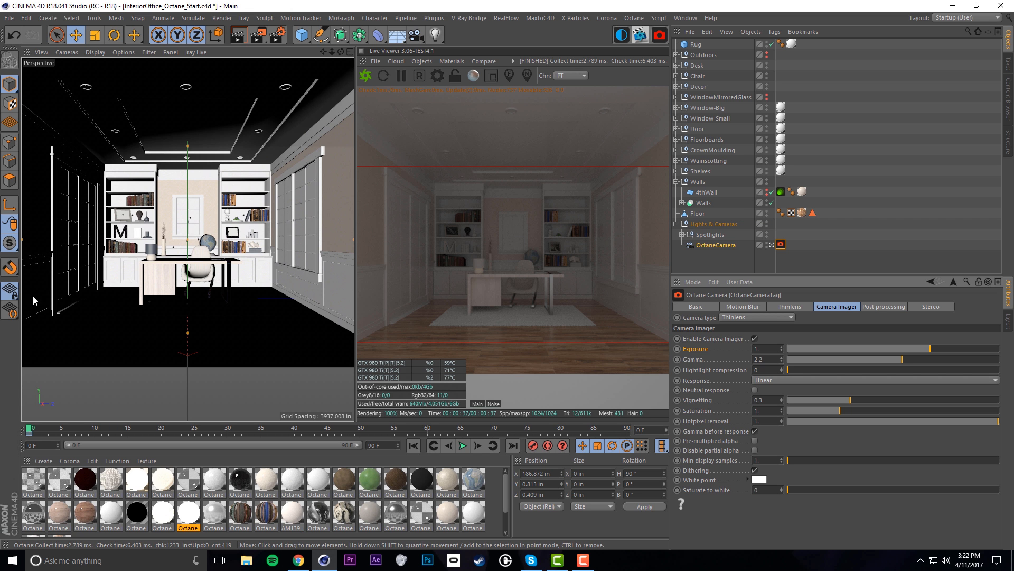
Bring the sliding doors into view and select the door's Glass object
right_click_drag(71, 234, 91, 234, "alt")
left_click_drag(87, 235, 55, 239, "alt")
right_click_drag(71, 203, 80, 207, "alt")
middle_click_drag(81, 207, 130, 214, "alt")
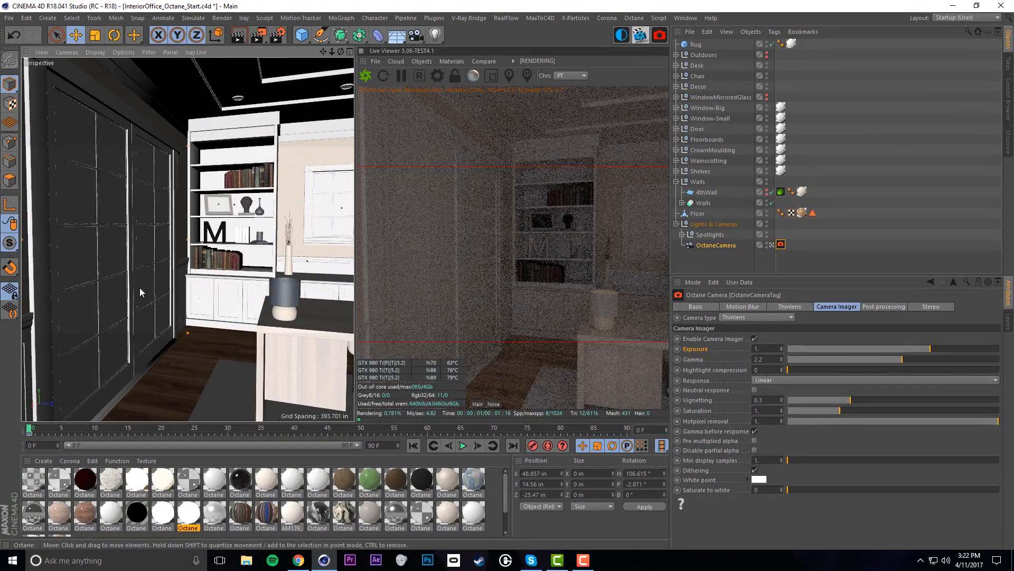
left_click_drag(106, 255, 75, 261, "alt")
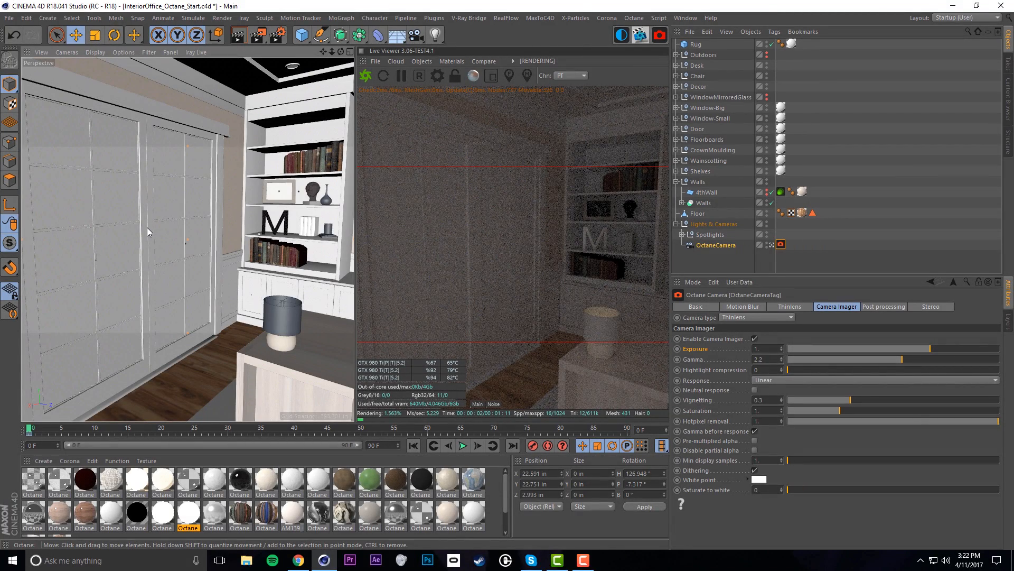
left_click(123, 209)
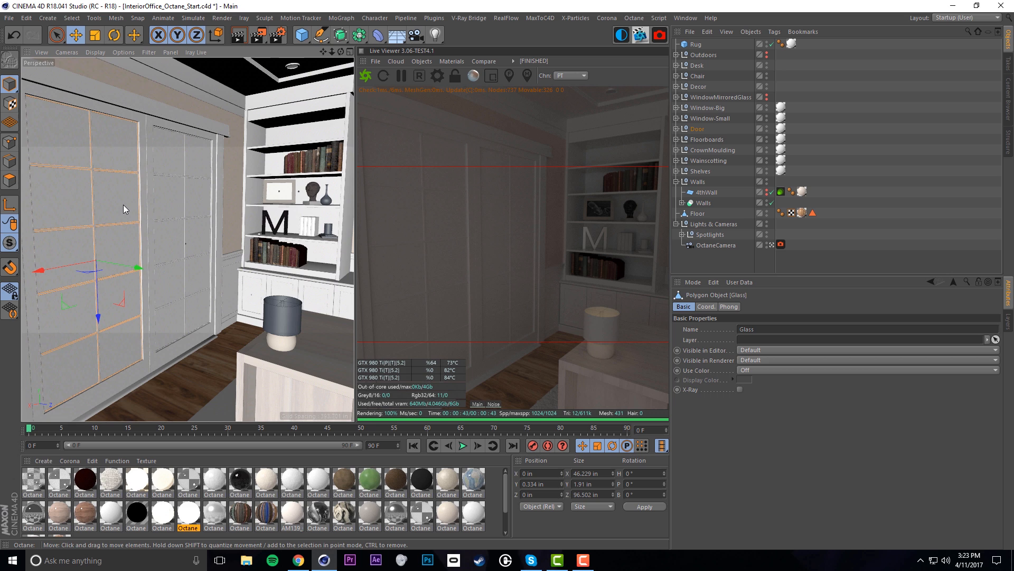
Create a new Octane Portal Material and apply it to the sliding door's Glass
left_click(136, 515)
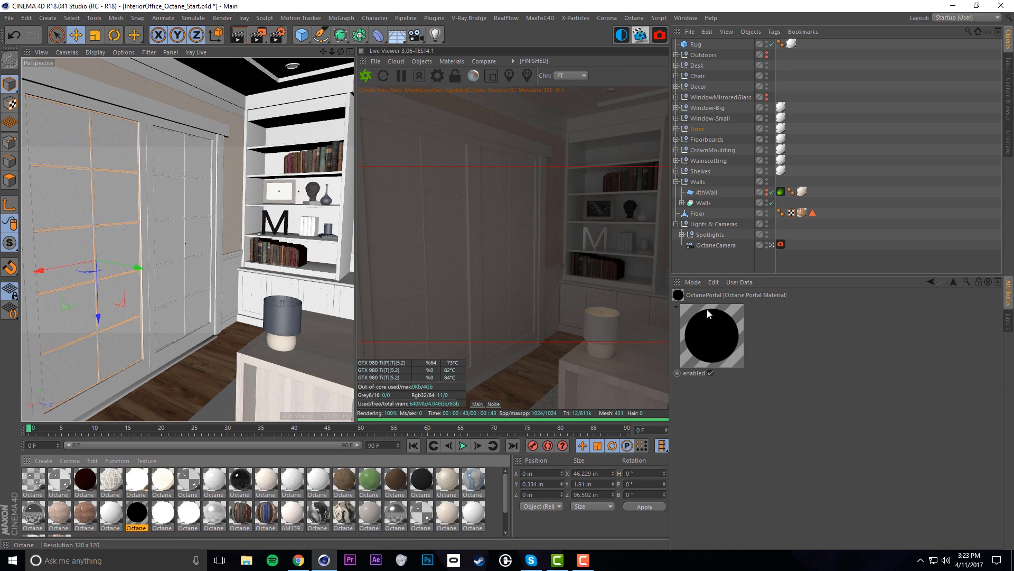
left_click(43, 462)
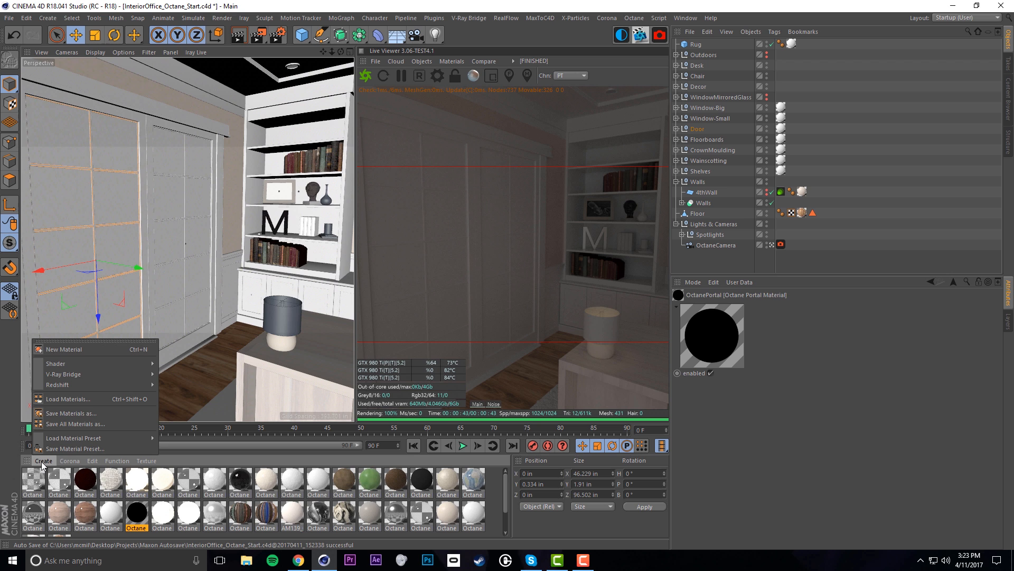
mouse_move(88, 362)
mouse_move(231, 353)
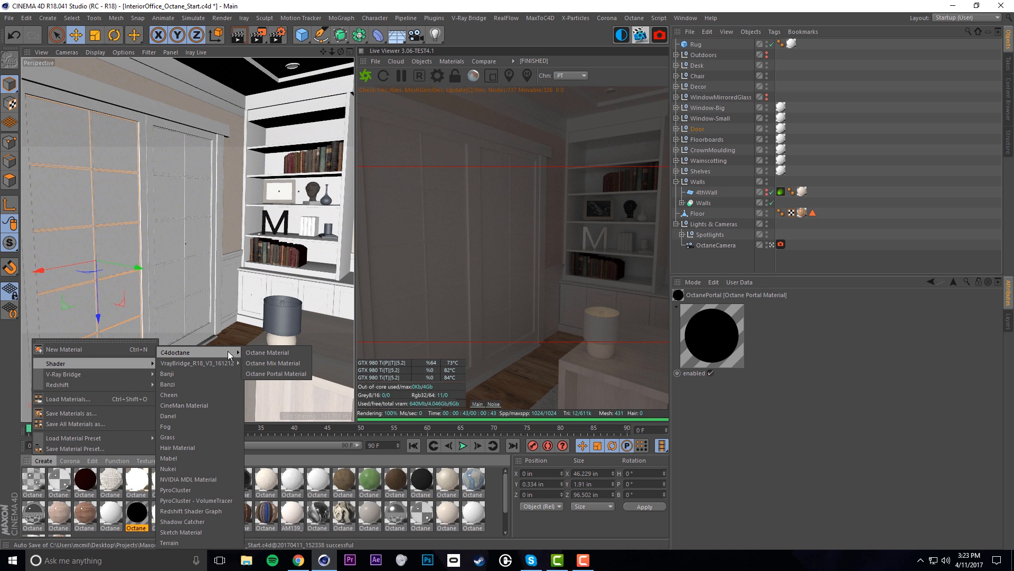
left_click(275, 374)
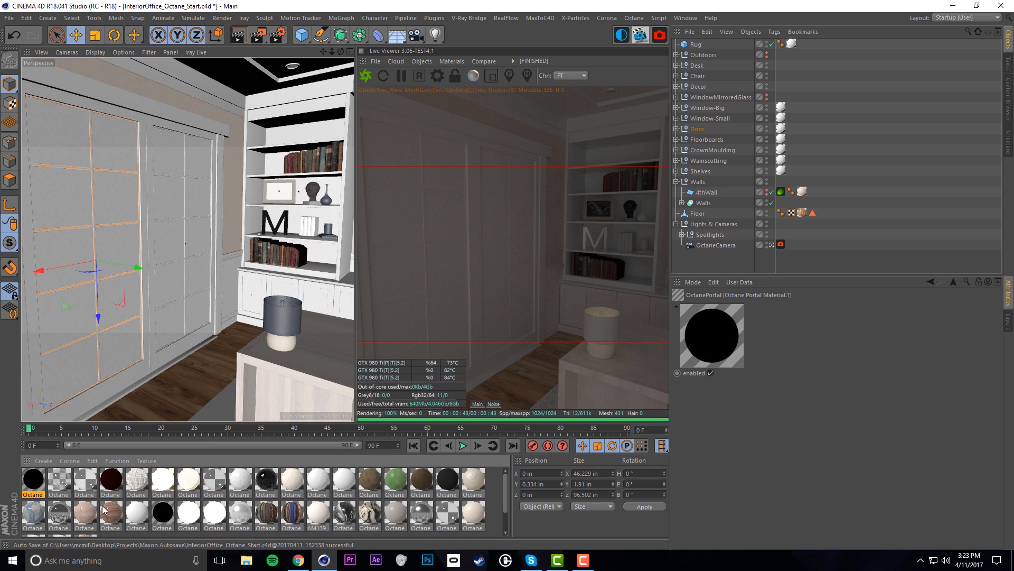
left_click(676, 129)
left_click_drag(31, 481, 713, 185)
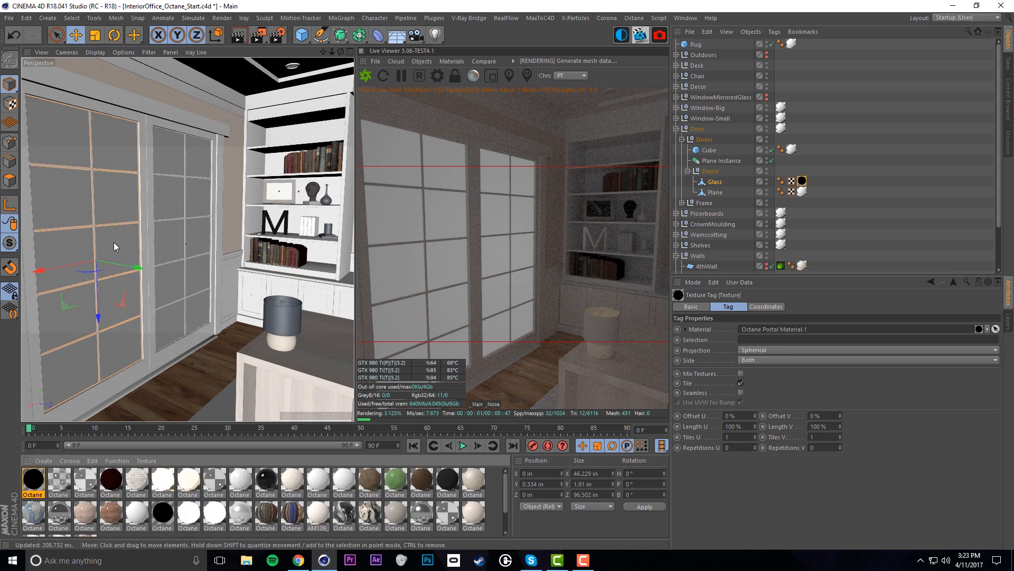
Apply the portal material to Window-Small's Glass pane
left_click_drag(271, 212, 246, 214, "alt")
left_click(246, 213)
left_click(676, 118)
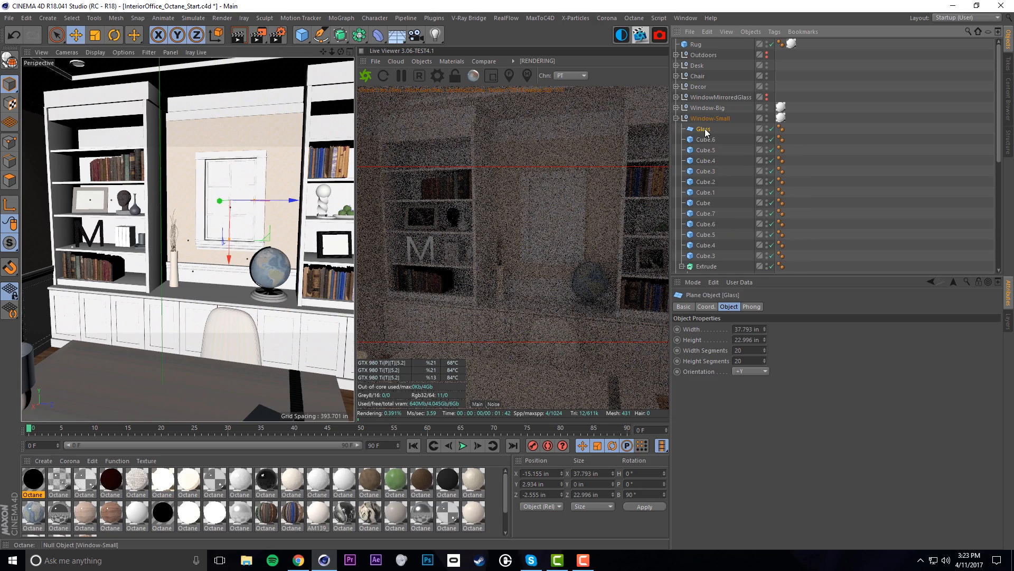
left_click_drag(34, 482, 705, 129)
mouse_move(235, 264)
left_mouse_down("alt")
mouse_move(226, 267)
mouse_move(312, 274)
mouse_move(237, 268)
left_mouse_up("alt")
left_click(676, 119)
Apply the portal material to both Window-Big Glass objects, plus an extra material on the first
left_click(676, 108)
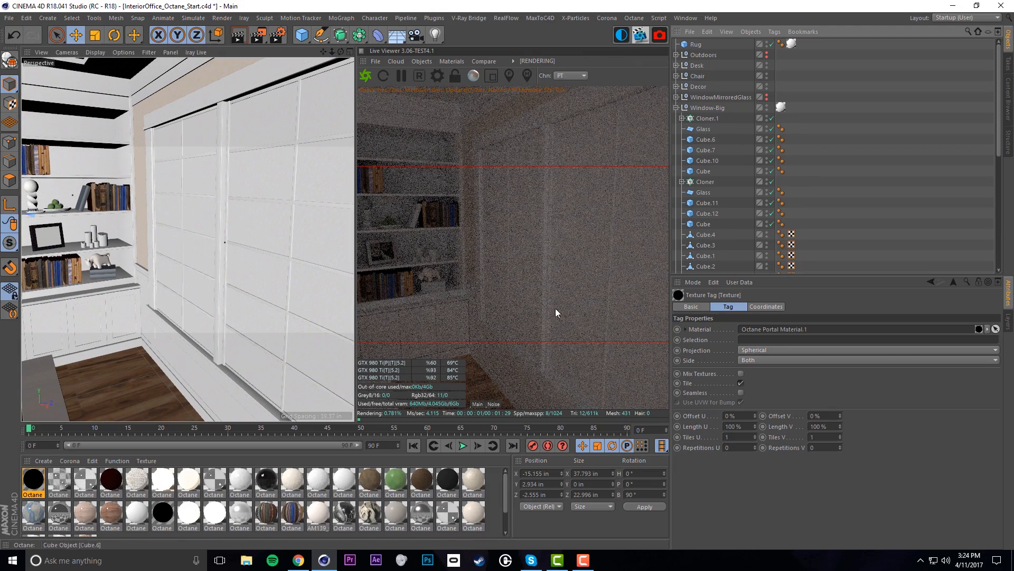
left_click_drag(686, 137, 694, 130)
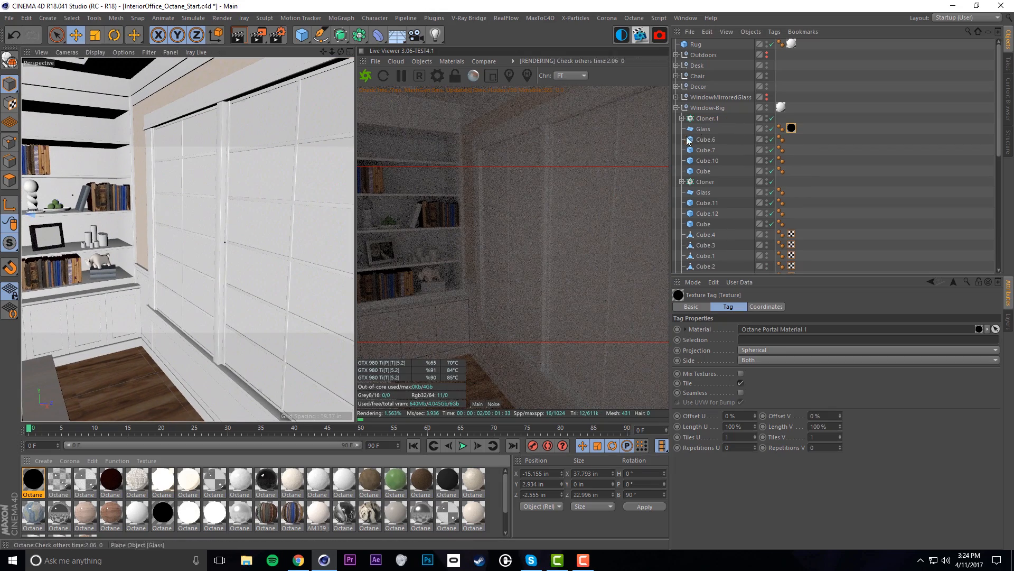
left_click_drag(34, 480, 706, 193)
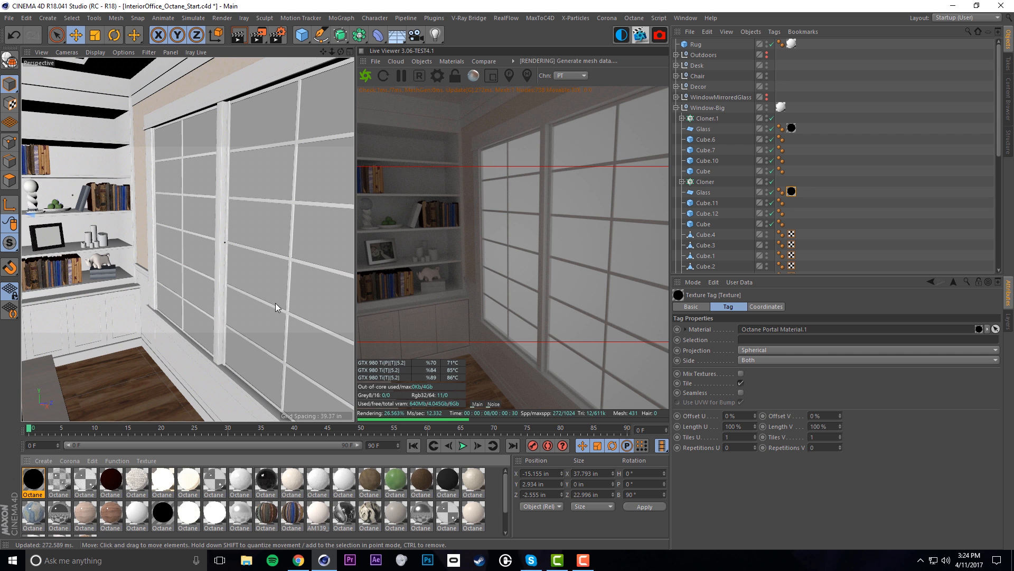
left_click_drag(200, 266, 222, 272, "alt")
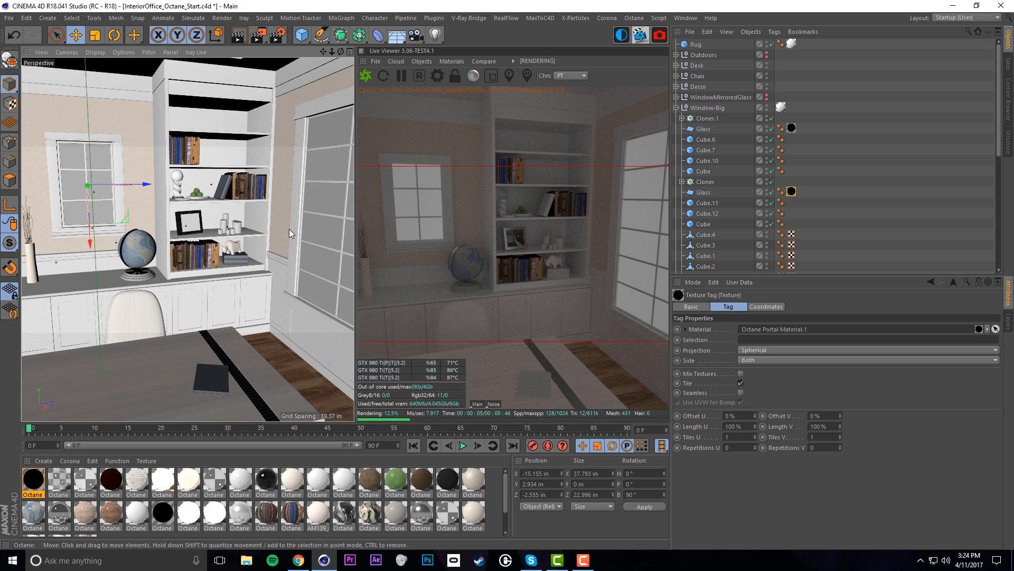
left_click_drag(318, 207, 224, 215, "alt")
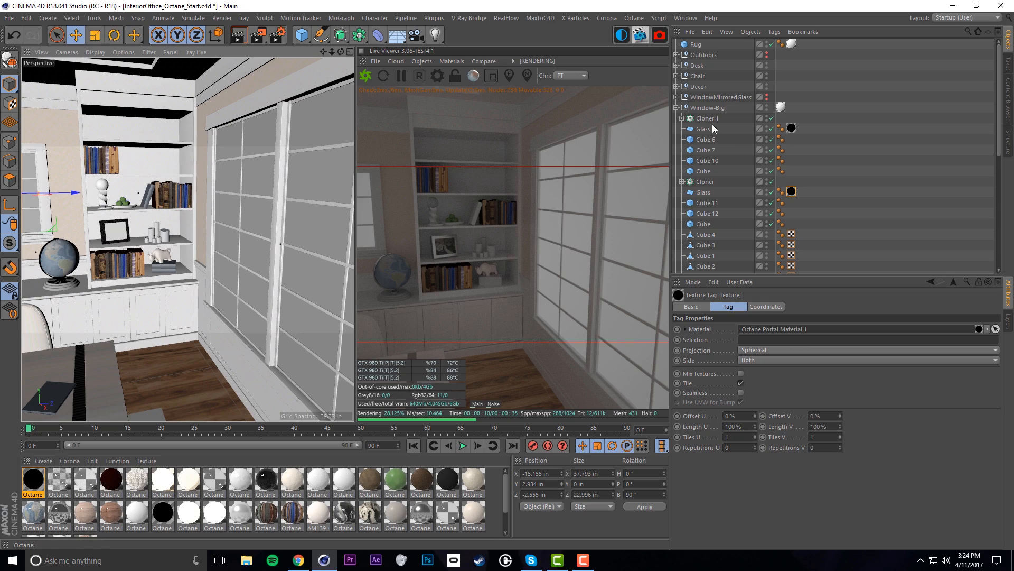
left_click_drag(86, 481, 706, 132)
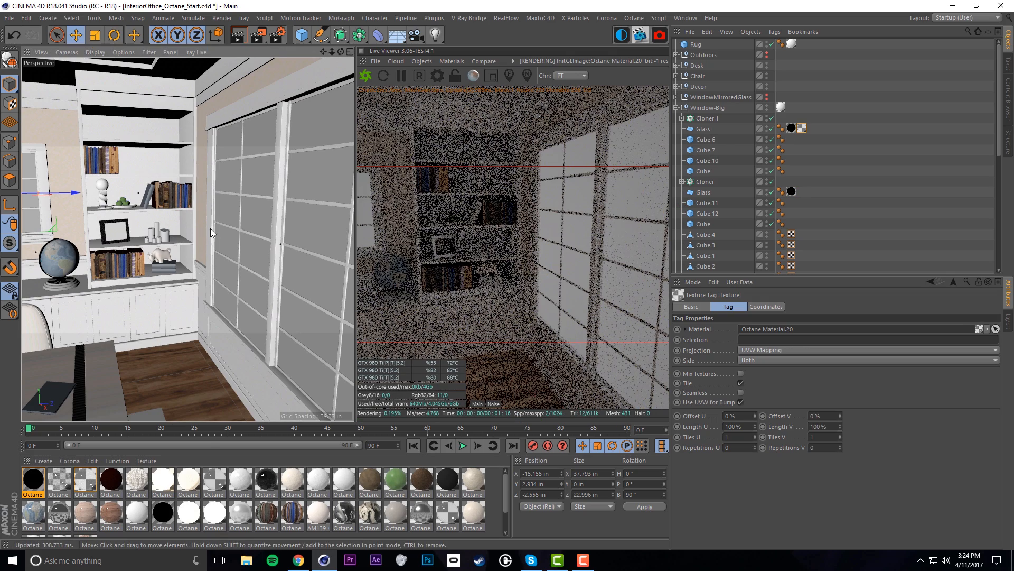
Delete the extra Octane Material.20 tag from Window-Big's first Glass object
middle_click_drag(217, 229, 139, 227, "alt")
left_click_drag(139, 228, 224, 253, "alt")
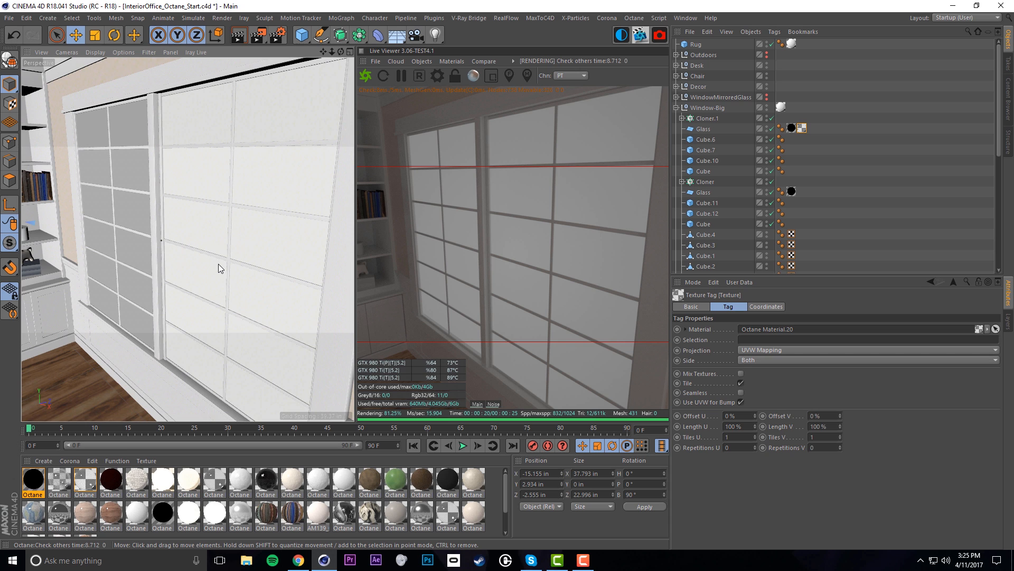
left_click(802, 128)
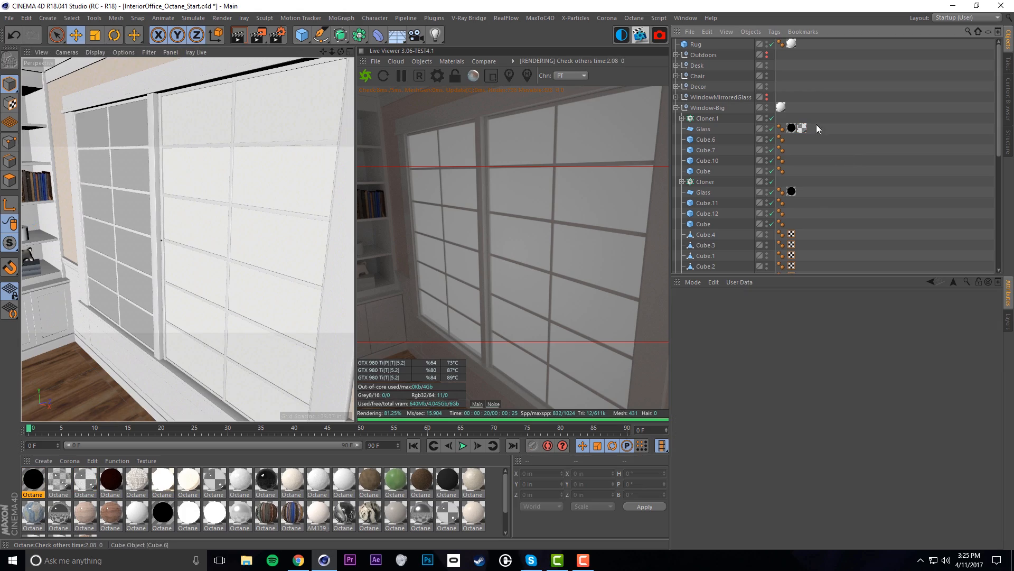
key("Delete")
left_click_drag(253, 222, 148, 244, "alt")
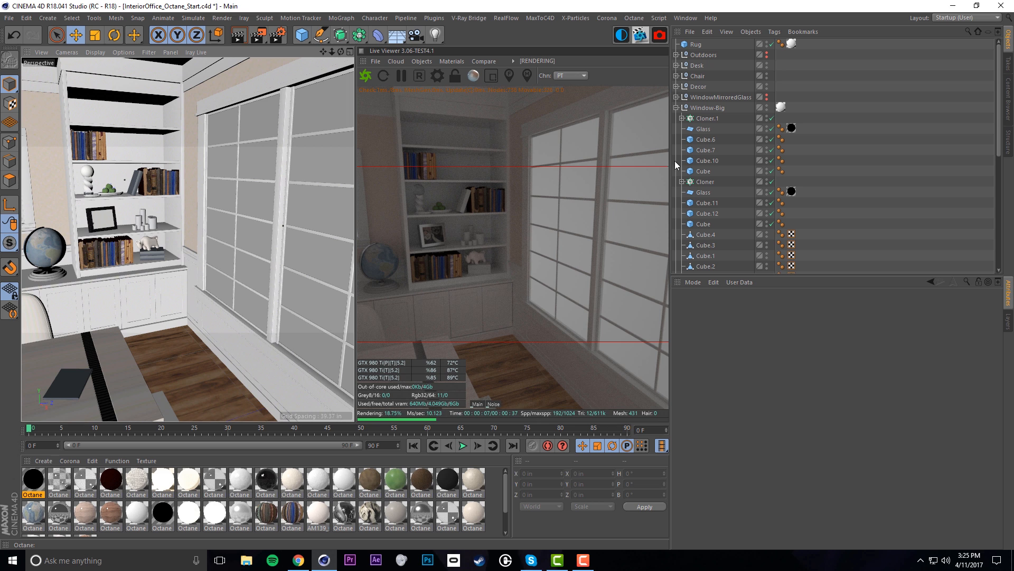
Create a new Specular Octane Material (Material.22) with opacity 0.2
left_click(43, 461)
mouse_move(138, 366)
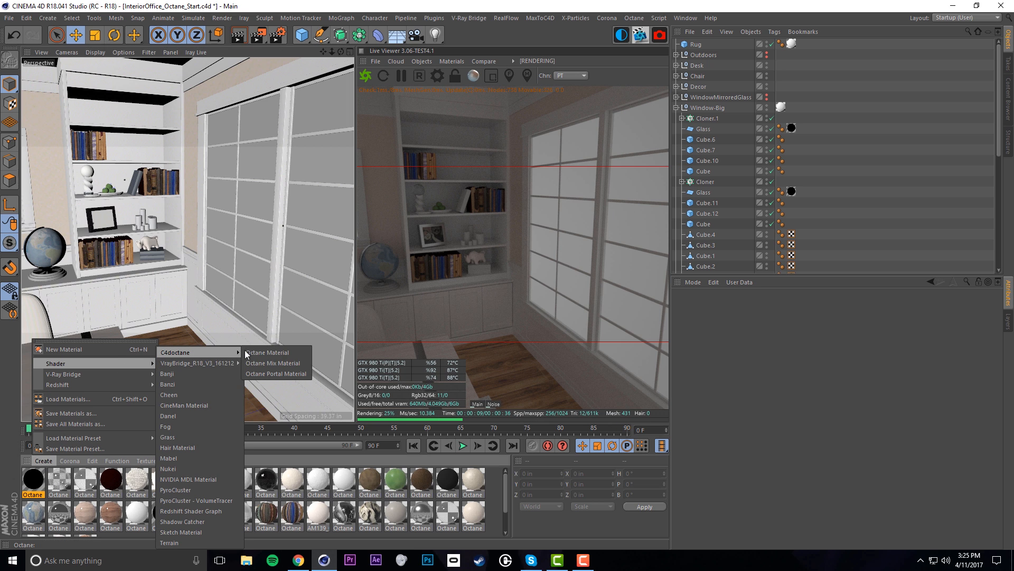
mouse_move(180, 353)
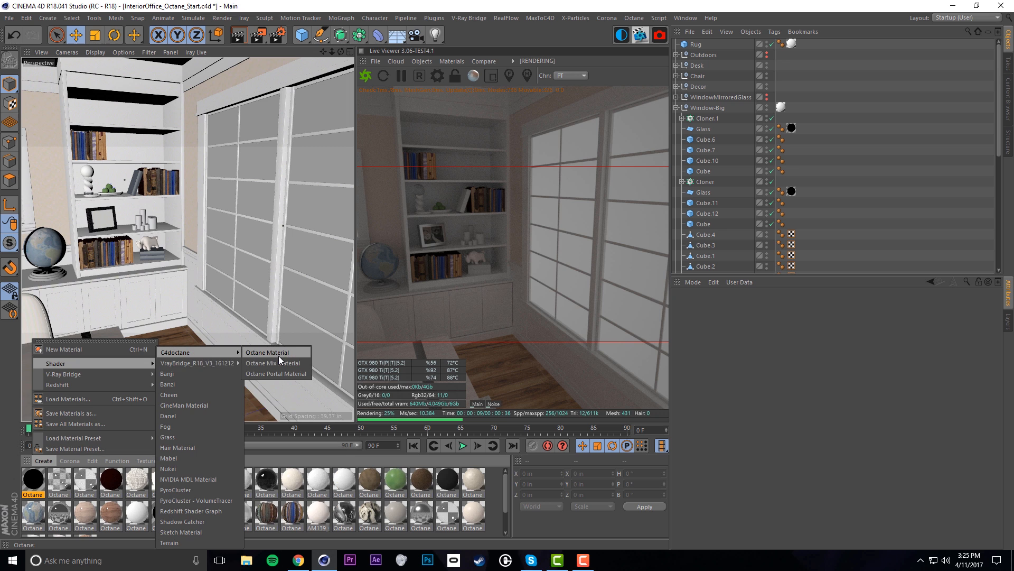
left_click(278, 356)
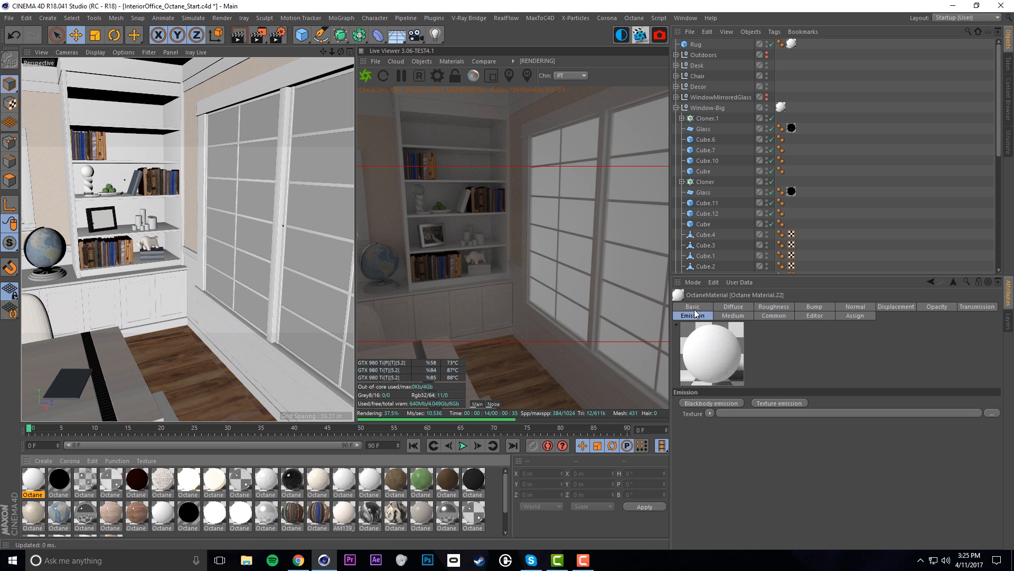
left_click(759, 425)
left_click(762, 460)
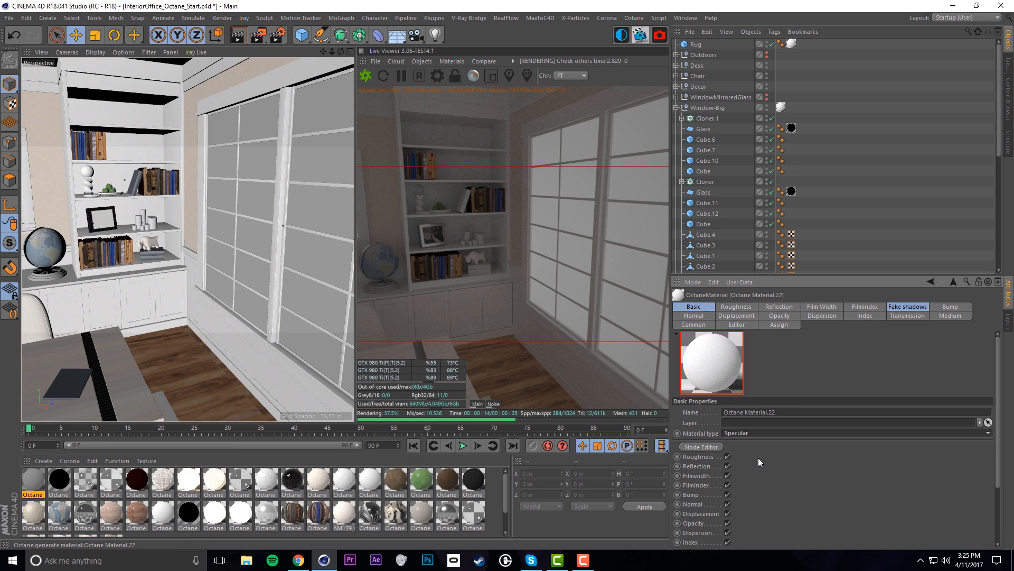
left_click(772, 316)
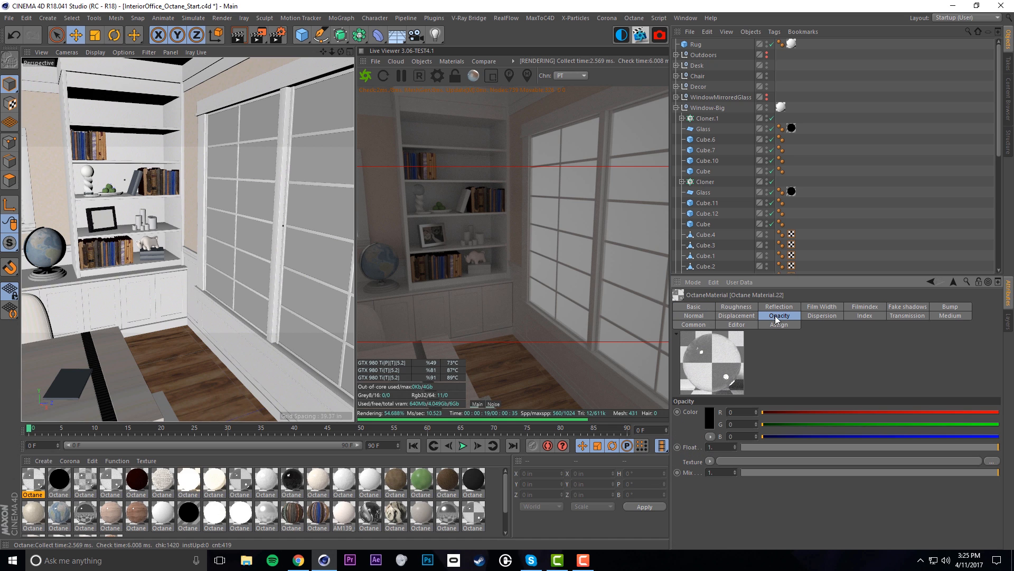
left_click(728, 446)
type("0.2")
key("Return")
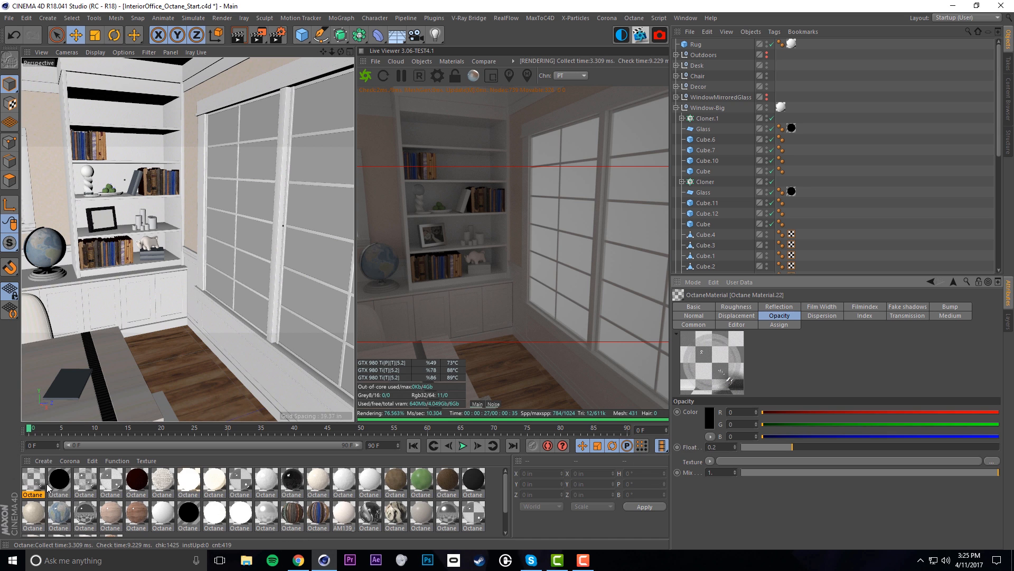
Compare with Octane Material.21 and lower Material.22's index of refraction to 1
left_click(84, 480)
left_click(785, 315)
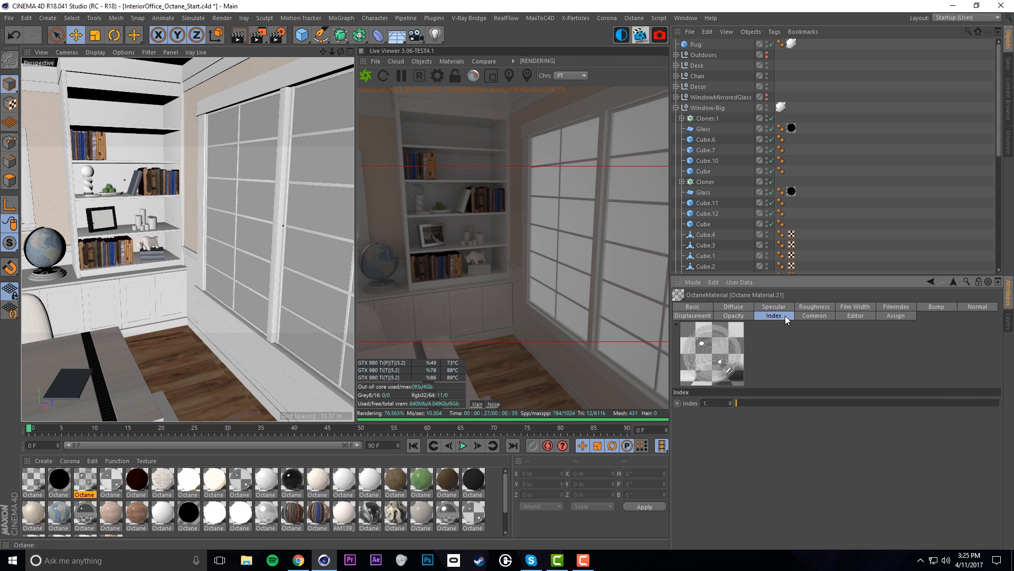
left_click(31, 484)
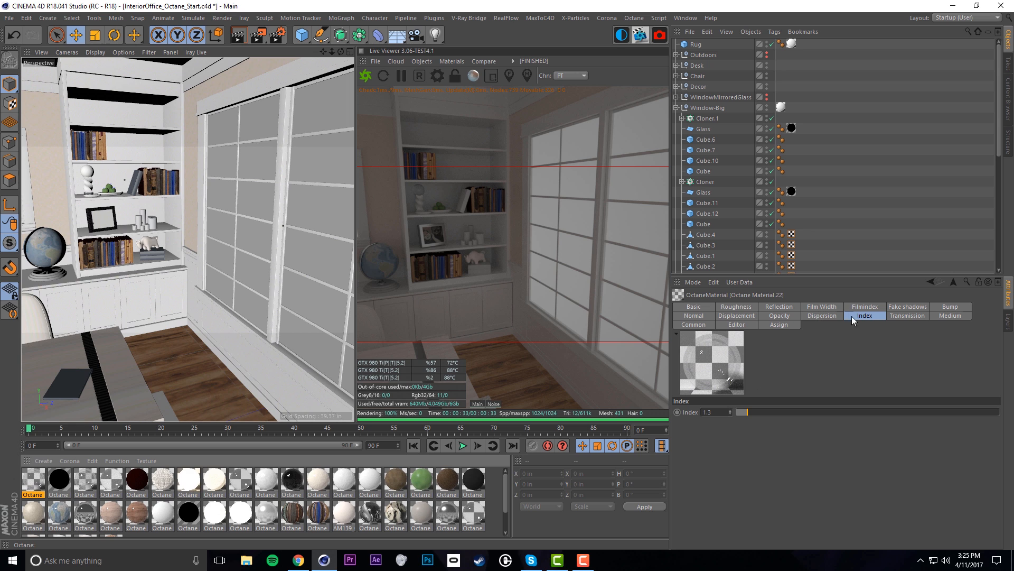
left_click_drag(737, 413, 730, 415)
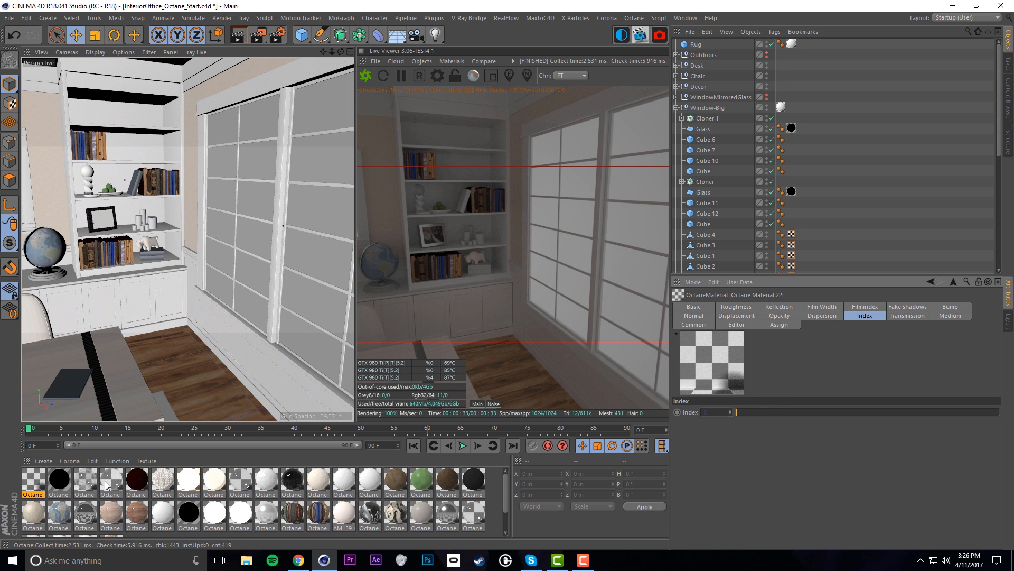
left_click(90, 492)
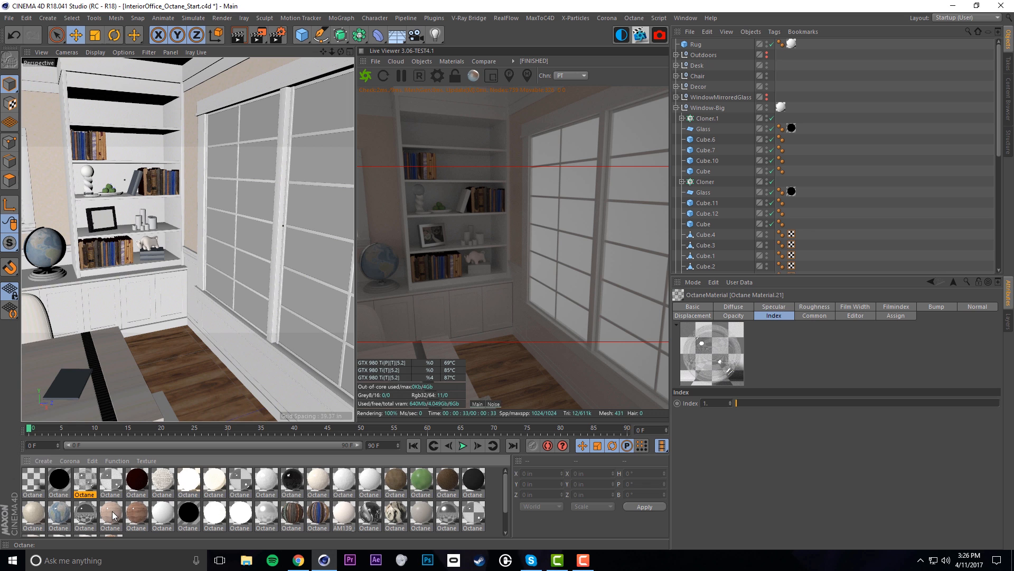
left_click(42, 475)
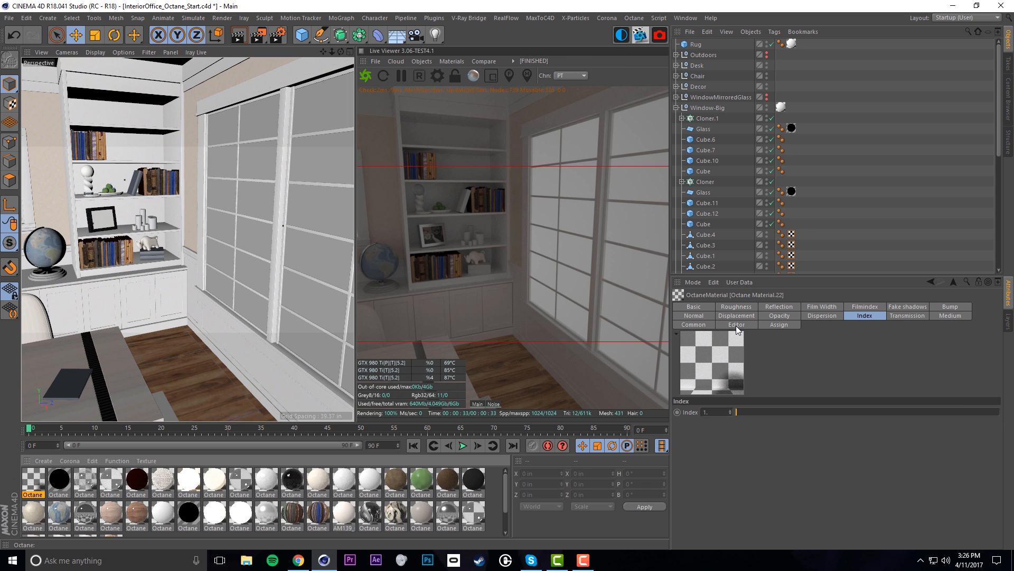
Change Octane Material.22's type to Glossy and check its index and opacity settings
left_click(694, 307)
left_click(732, 432)
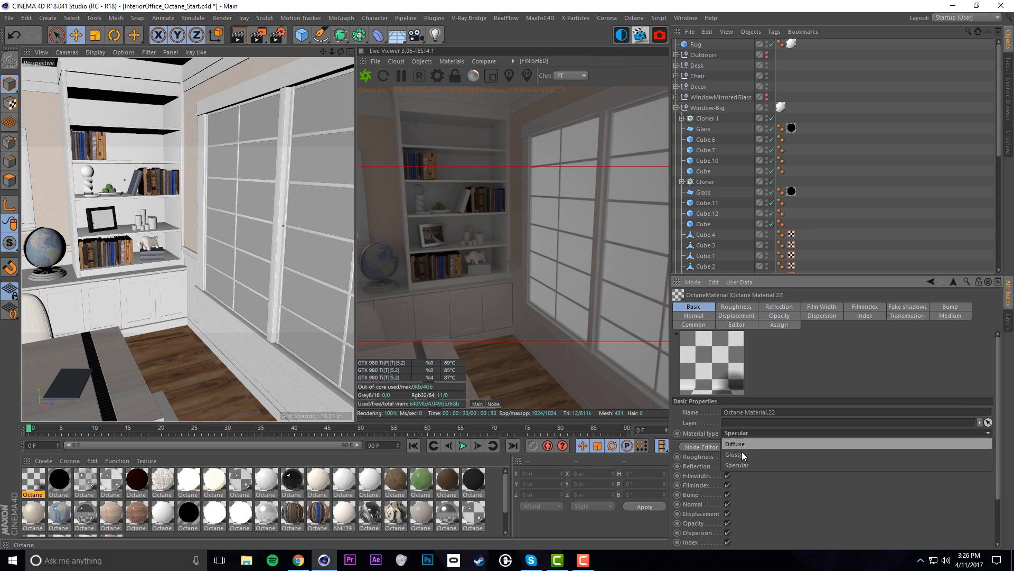
left_click(743, 454)
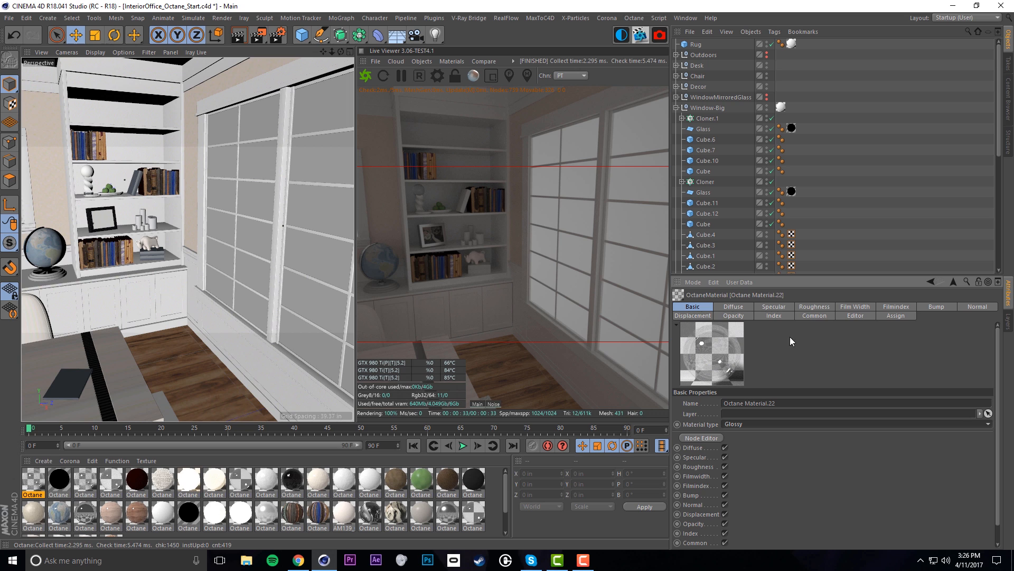
left_click(781, 316)
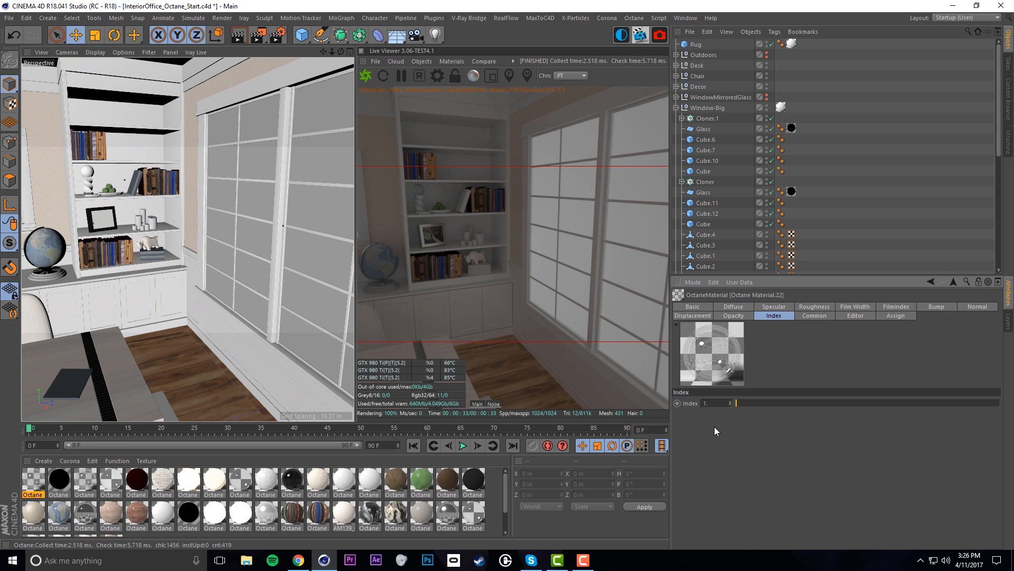
left_click(717, 316)
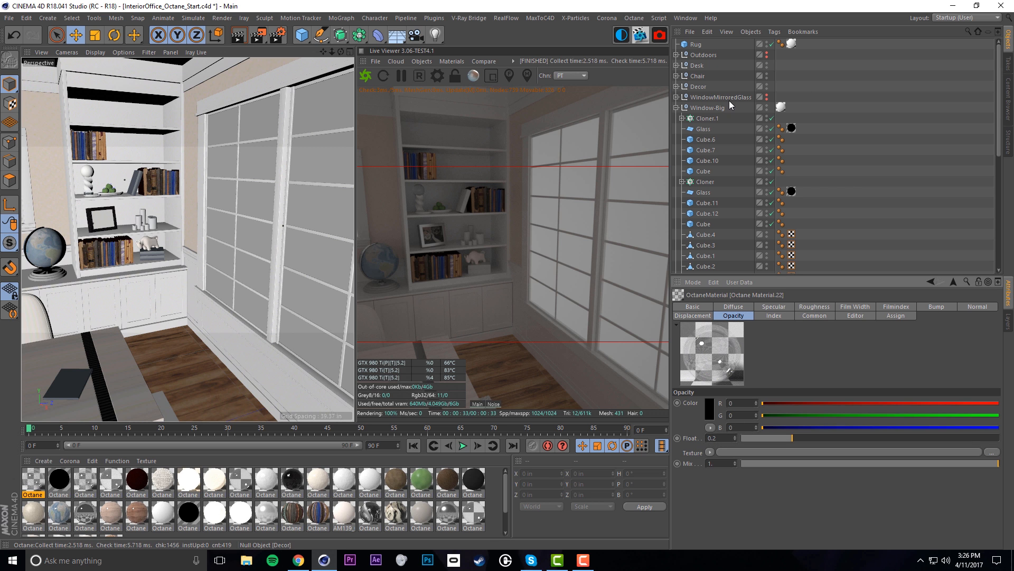
Show the WindowMirroredGlass panels in the viewport and expand the group
left_click(767, 95)
left_click(767, 96)
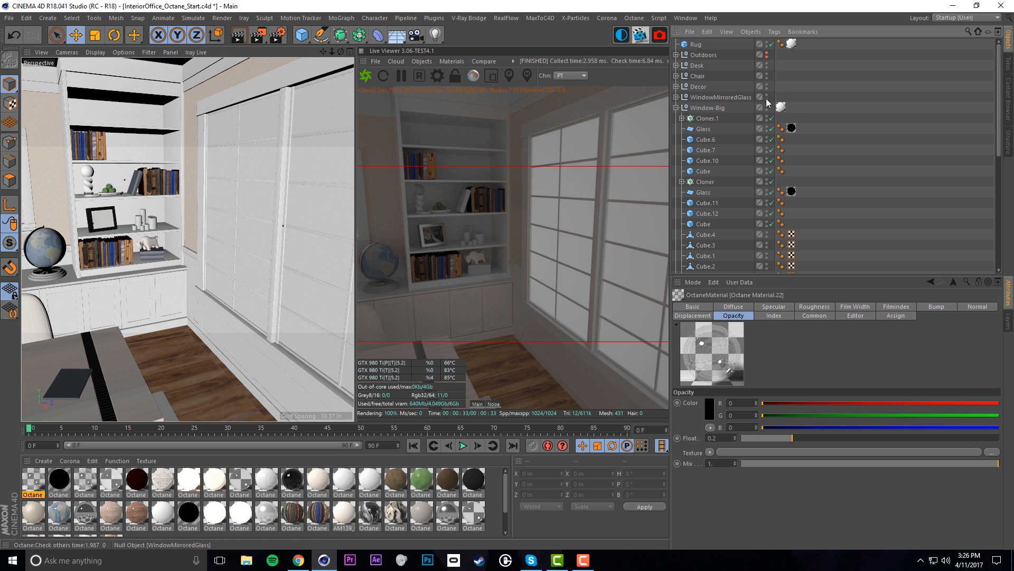
left_click(677, 97)
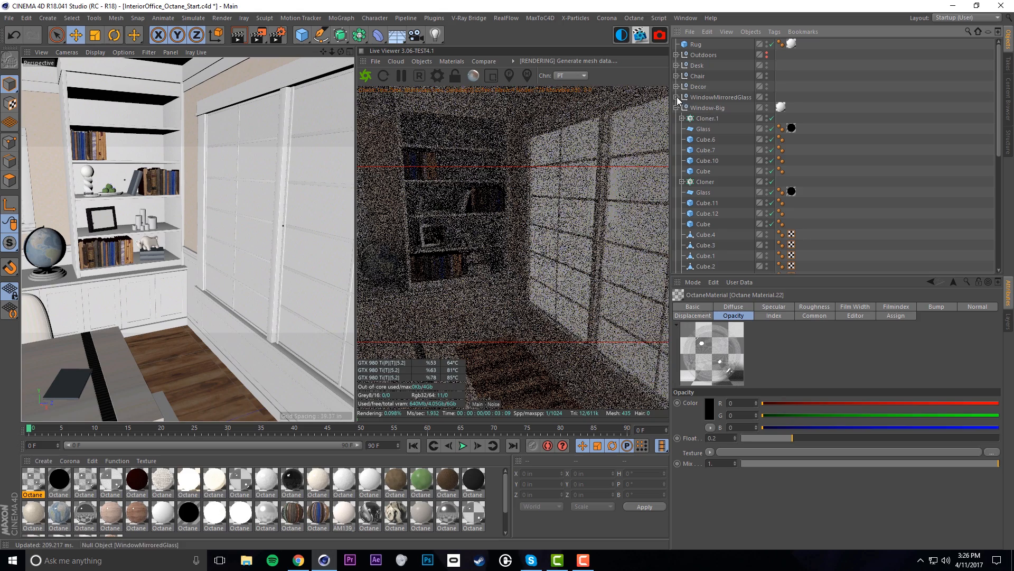
Select Plane.3 under WindowMirroredGlass and zoom in to inspect its window glass
left_click(705, 108)
left_click_drag(152, 254, 232, 251, "alt")
right_click_drag(119, 185, 222, 172, "alt")
middle_click_drag(195, 185, 173, 210, "alt")
left_click_drag(167, 224, 182, 231, "alt")
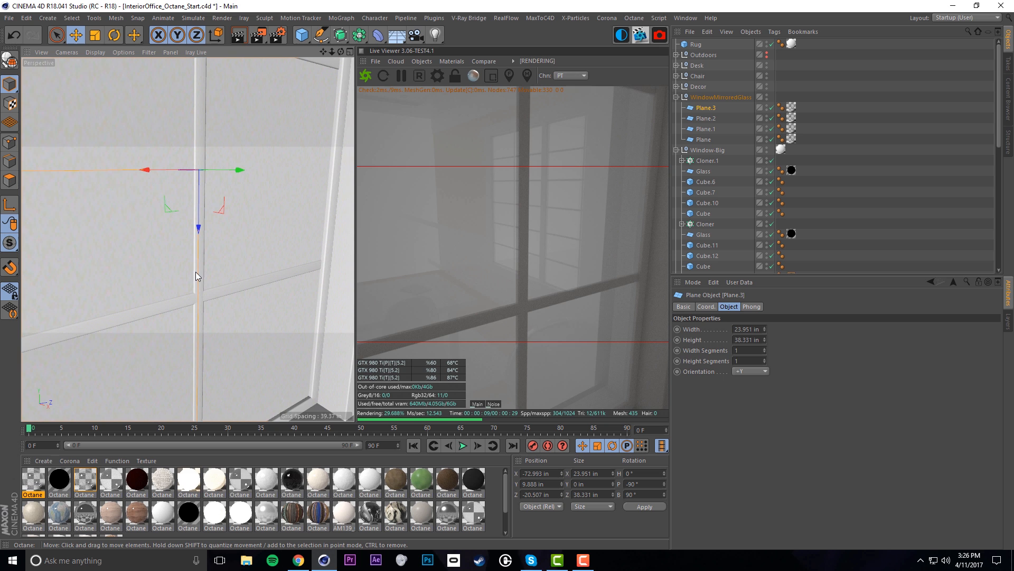
key("ctrl+shift+z")
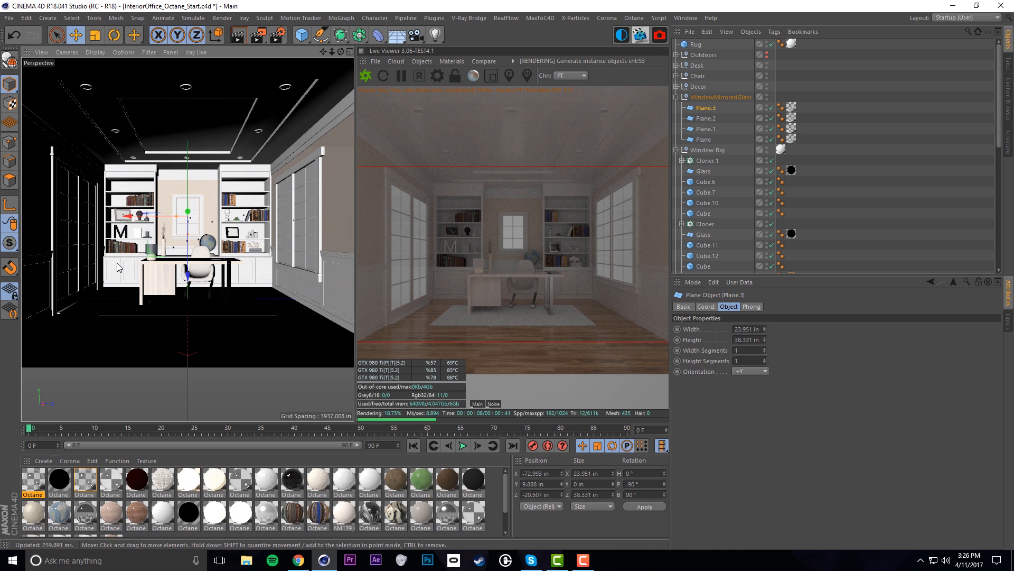
Collapse the window groups and turn off the 4thWall's render visibility
left_click(676, 96)
left_click(677, 107)
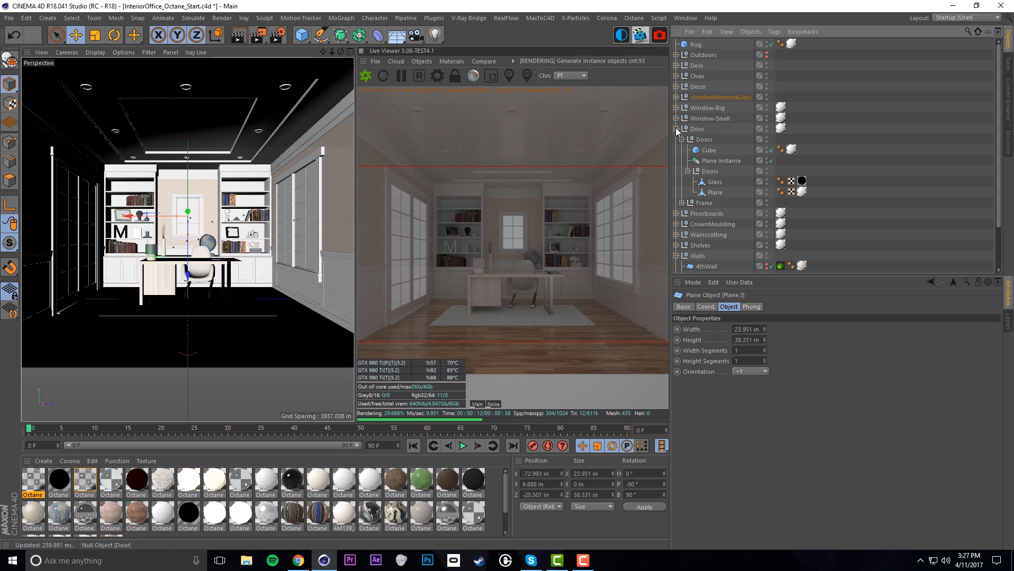
left_click(767, 195)
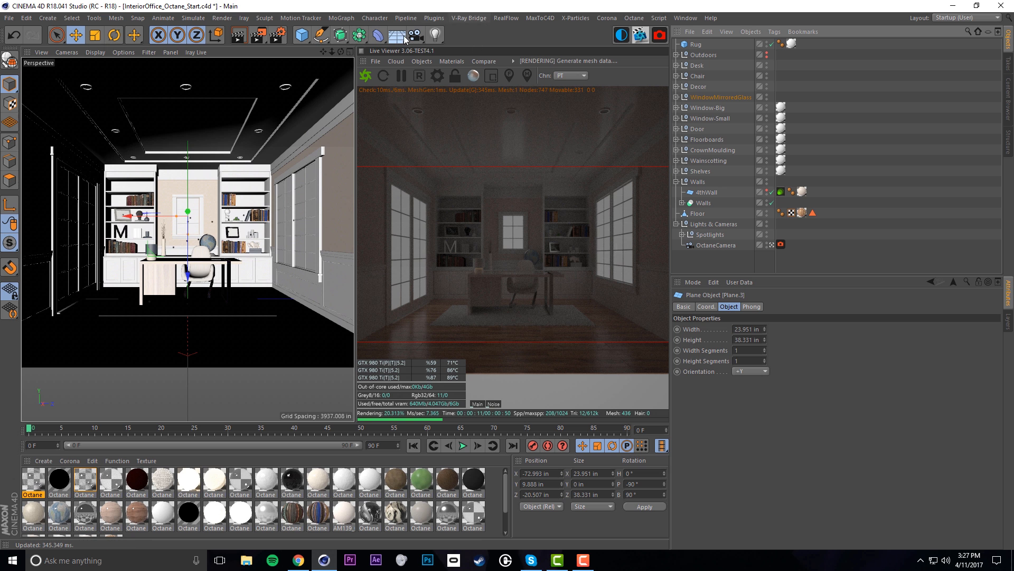
left_click(424, 62)
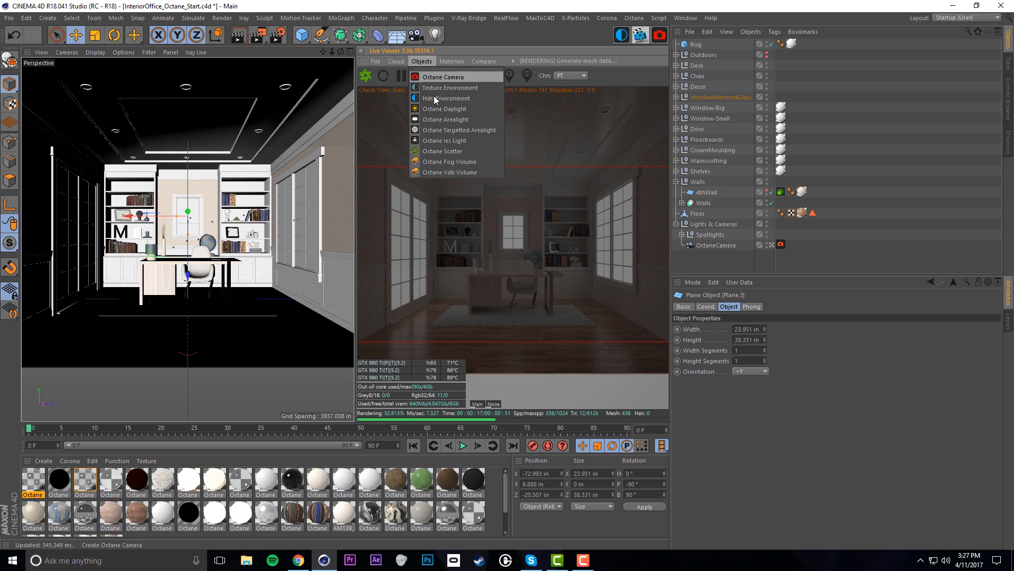
Add an OctaneDaylight, move it into Lights & Cameras, and tilt it to about -38° pitch
left_click(458, 110)
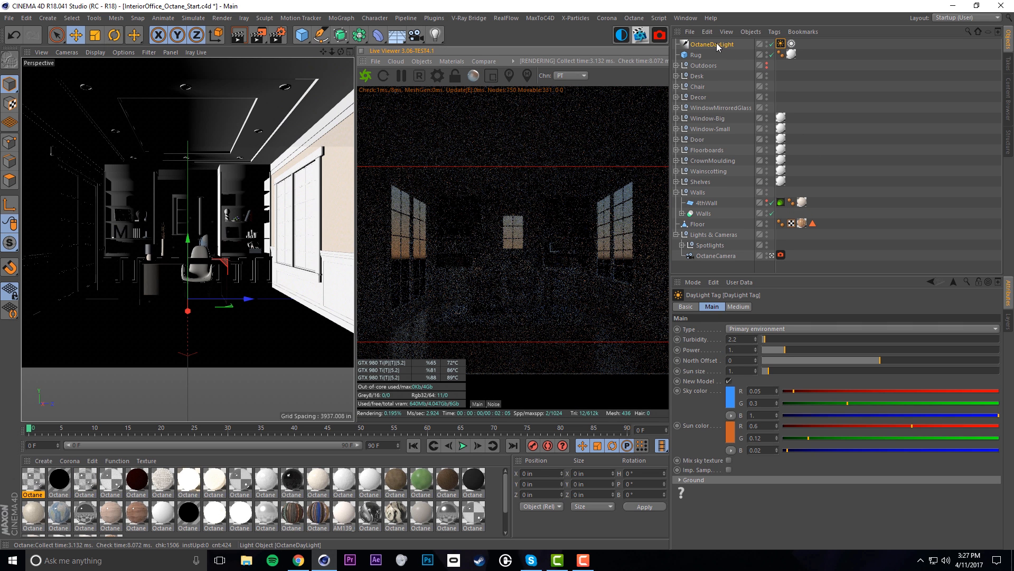
left_click(711, 46)
left_click_drag(711, 46, 711, 233)
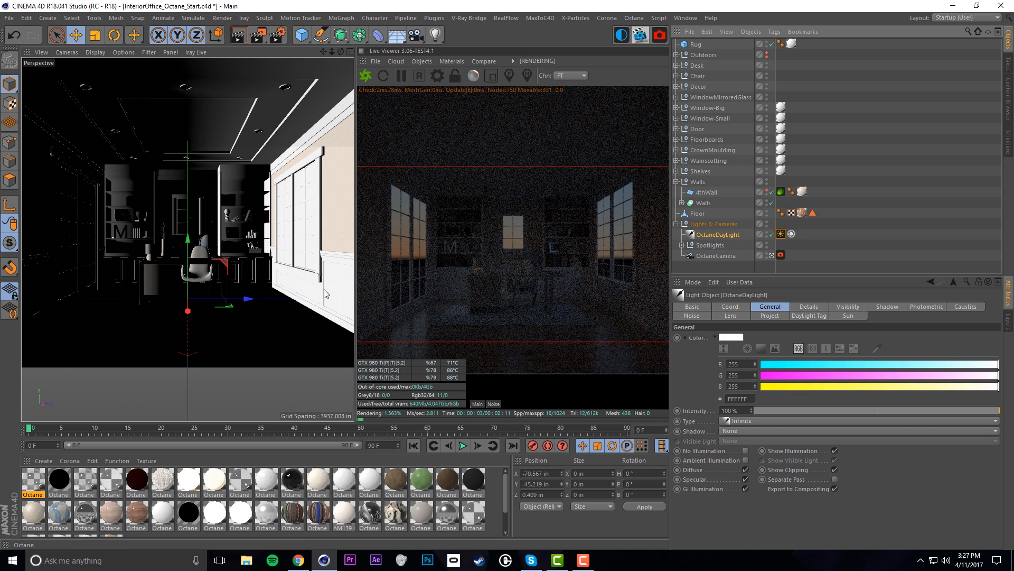
key("r")
left_click_drag(214, 272, 221, 280)
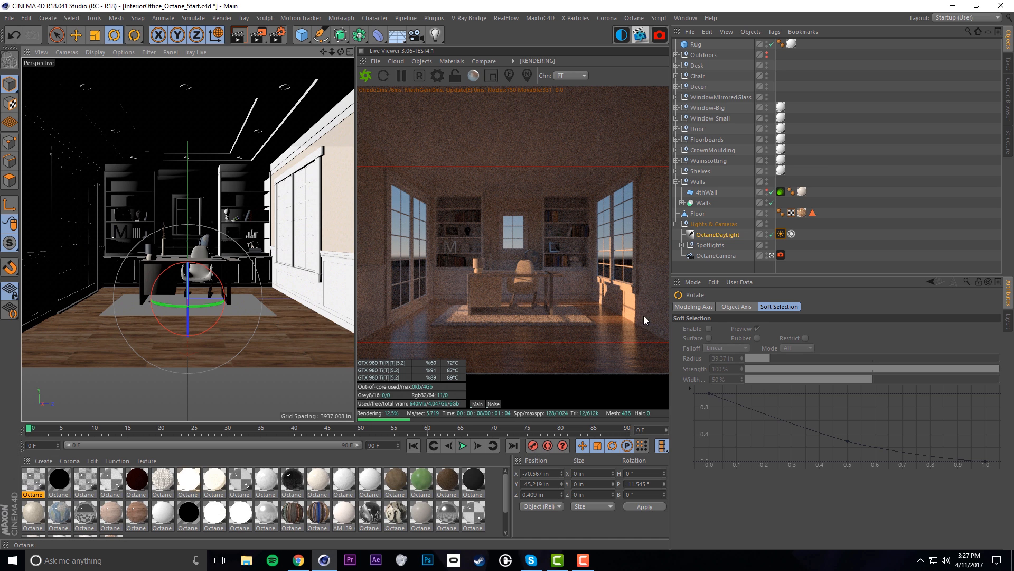
left_click_drag(214, 276, 135, 299)
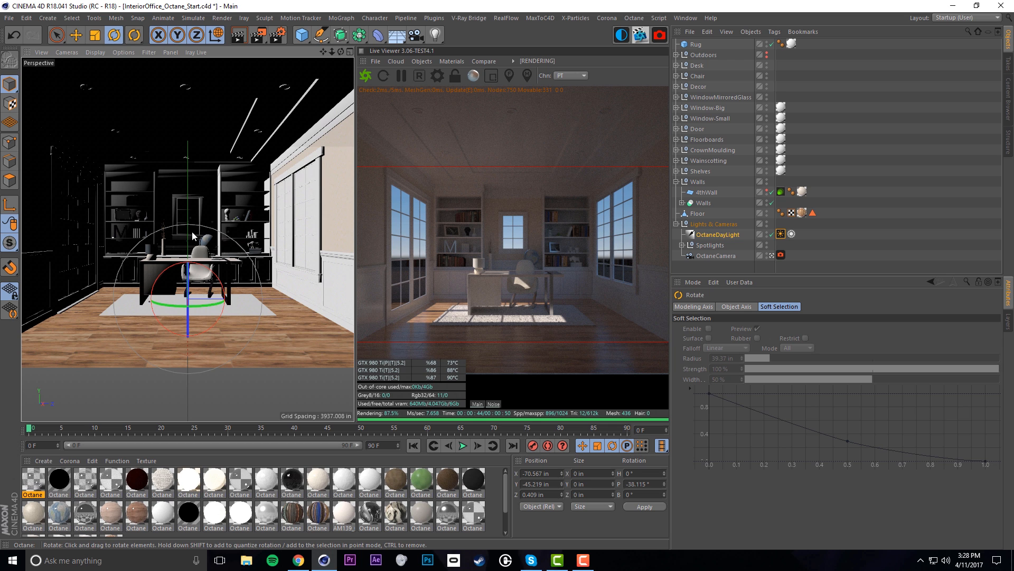
left_click(423, 62)
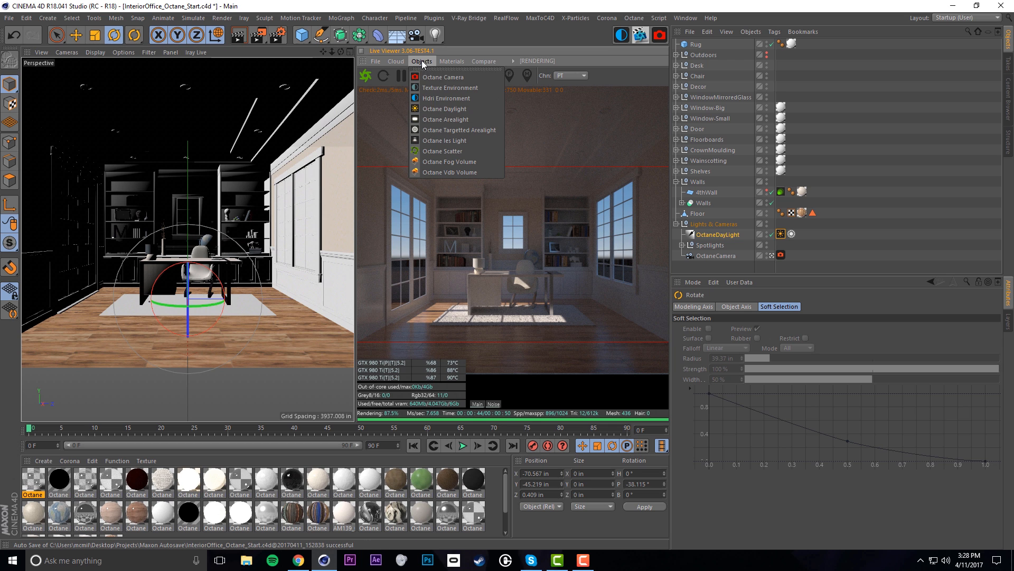
Add an Octane area light and move it back to Z -87.58 in near the door
left_click(463, 119)
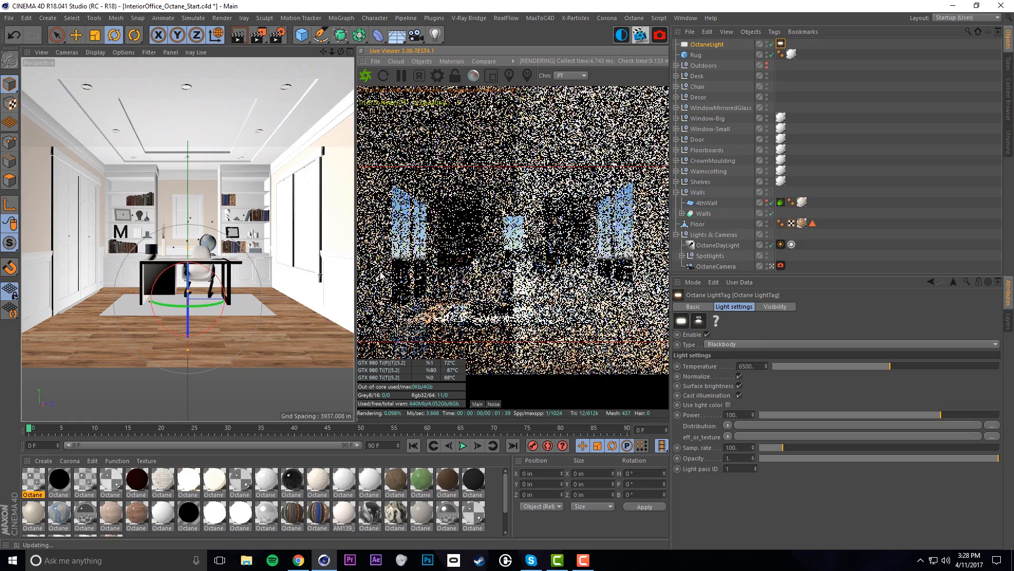
key("e")
left_click_drag(253, 299, 132, 302)
left_click_drag(94, 271, 95, 213, "alt")
Place the OctaneLight in the doorway at Y 51.414 in and Z -84.831 in
left_click_drag(154, 230, 193, 217, "alt")
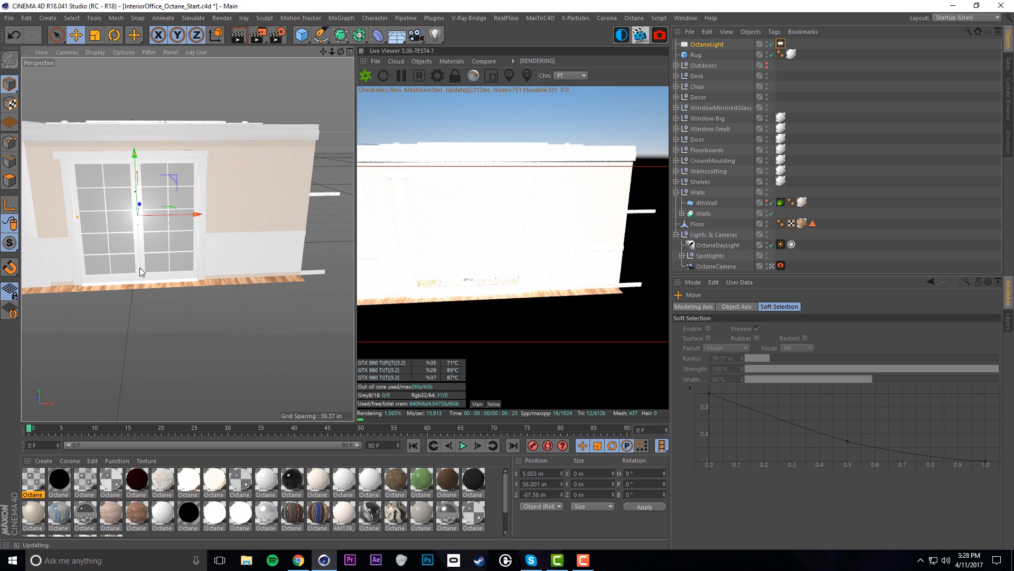
left_click_drag(135, 179, 134, 185)
left_click_drag(112, 227, 40, 236, "alt")
left_click_drag(134, 210, 109, 217, "alt")
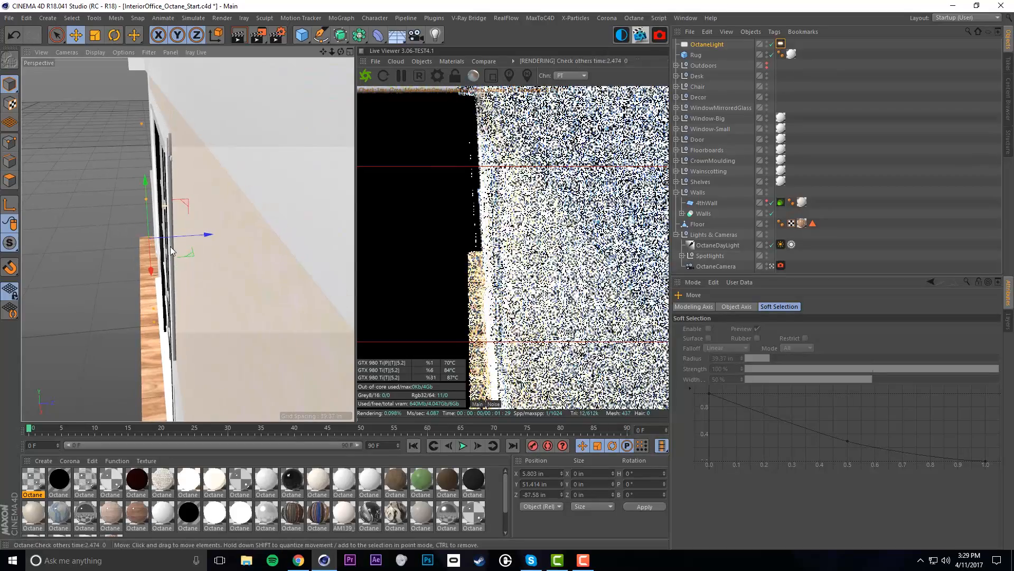
left_click_drag(169, 236, 176, 236)
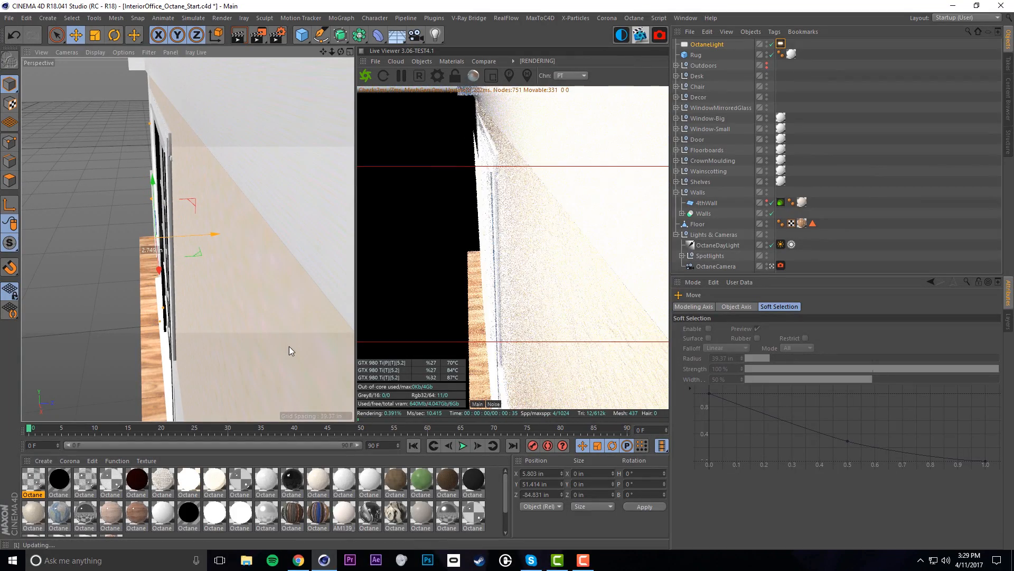
key("ctrl+shift+z")
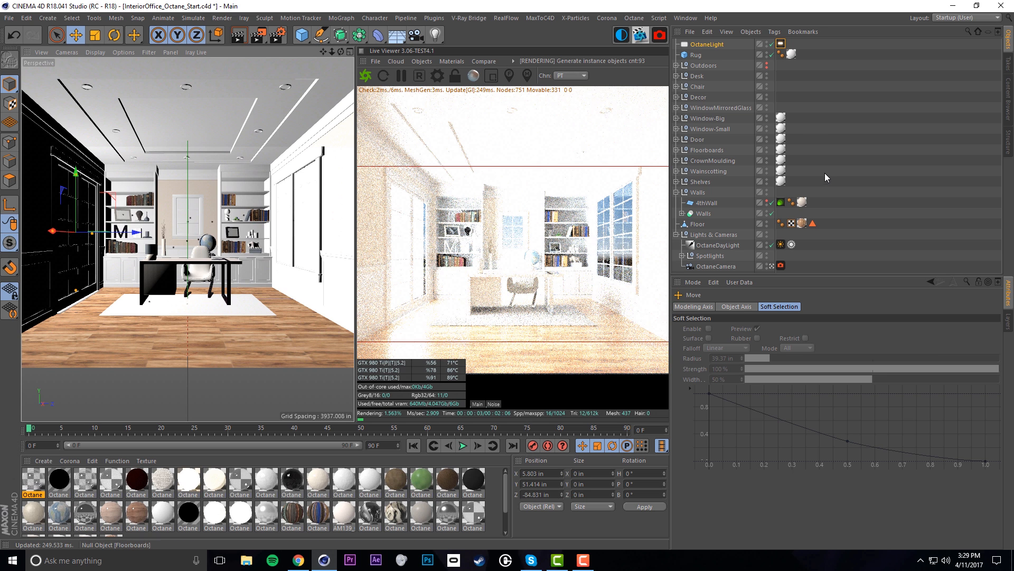
Turn off Normalize and Surface brightness in the OctaneLight's light tag
left_click(781, 43)
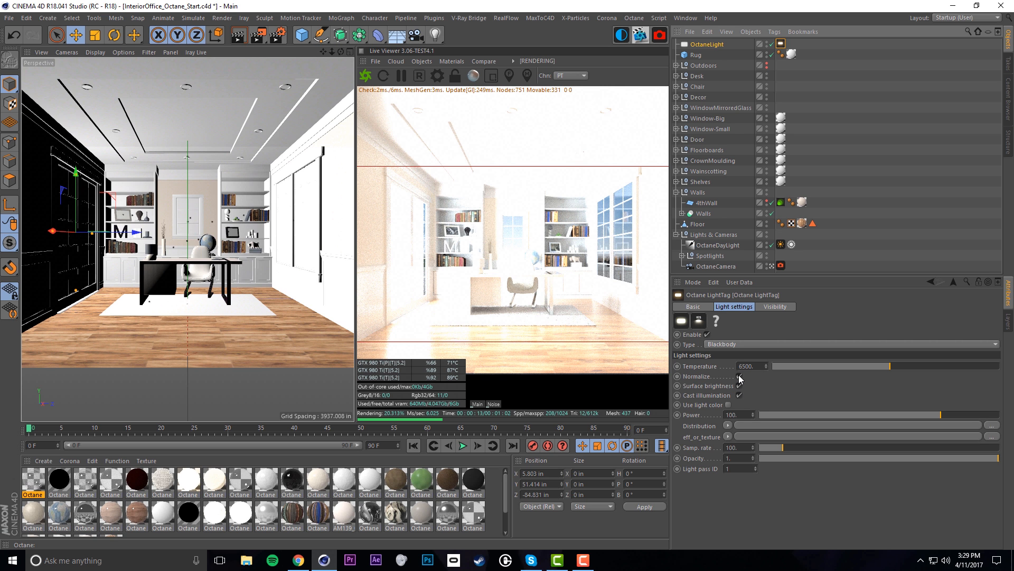
left_click(739, 377)
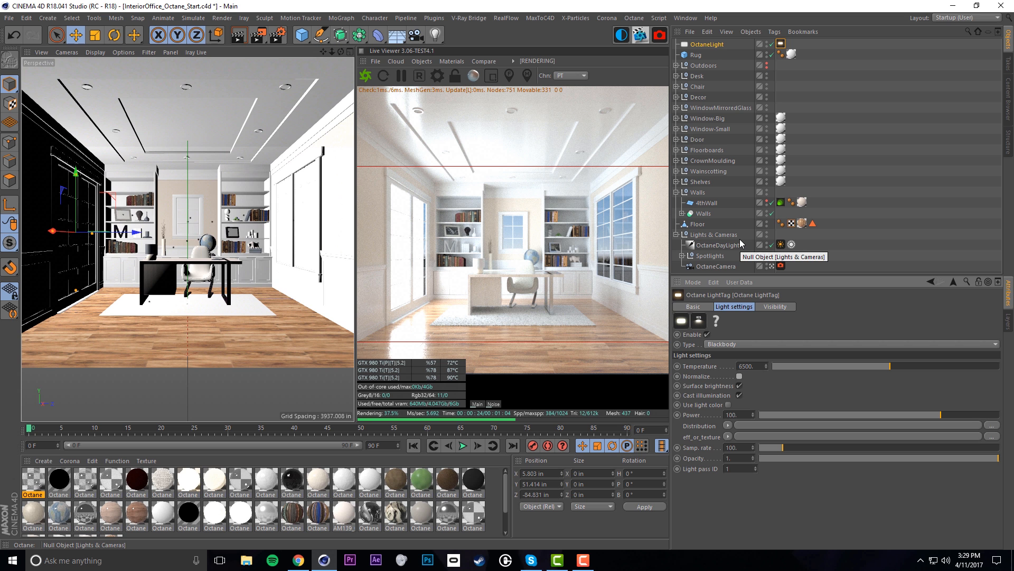
left_click(740, 386)
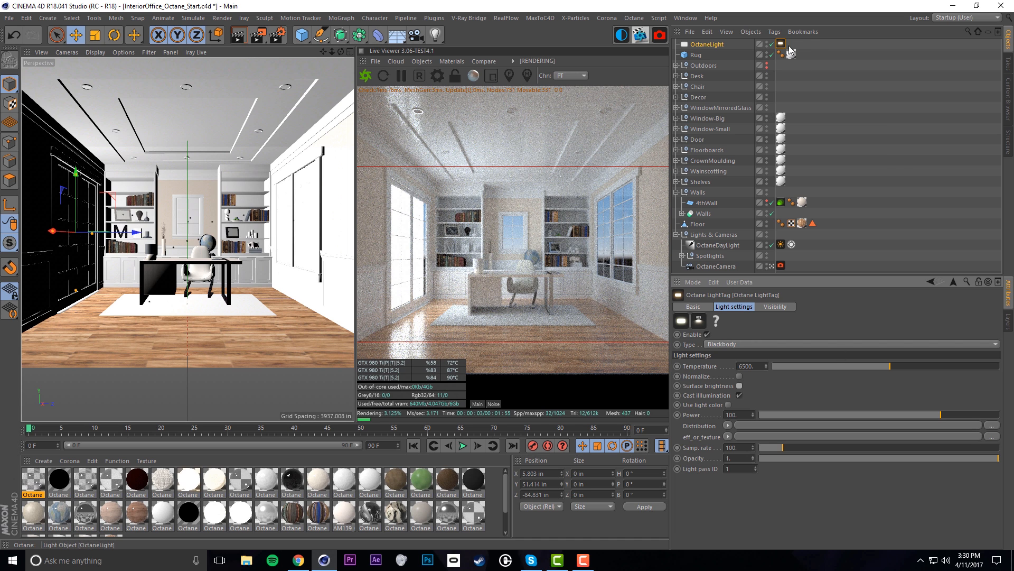
Turn off the OctaneLight's camera visibility and hide WindowMirroredGlass in the viewport
left_click(781, 308)
left_click(734, 365)
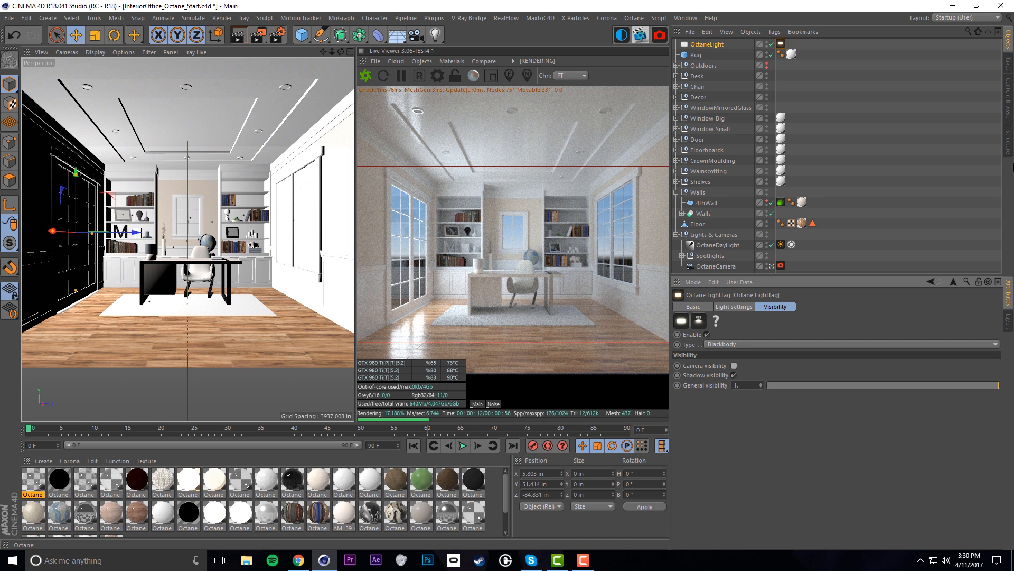
left_click(724, 108)
left_click(767, 108)
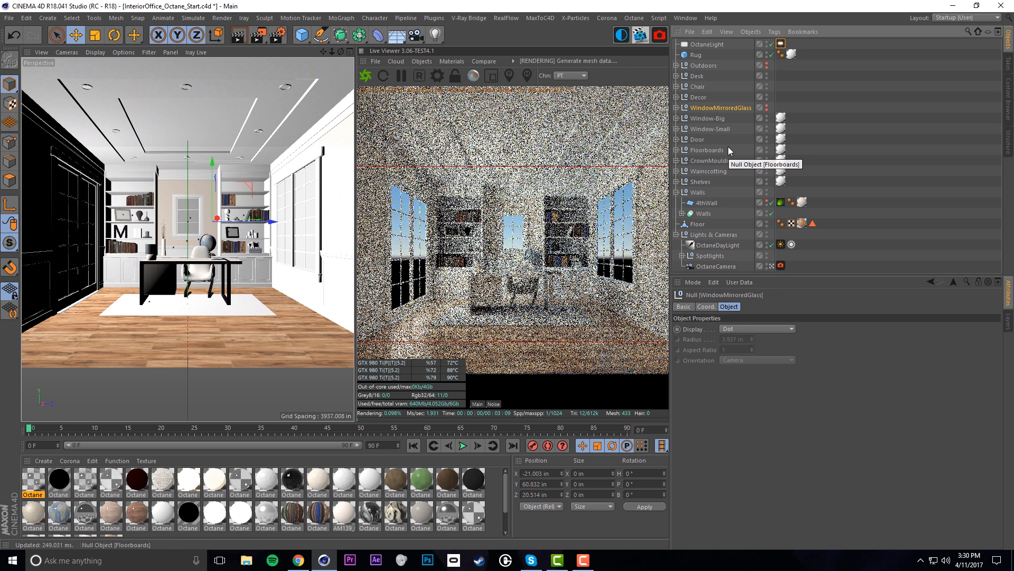
Apply Octane Material.20 to the door's Glass and show WindowMirroredGlass in the viewport again
left_click(676, 139)
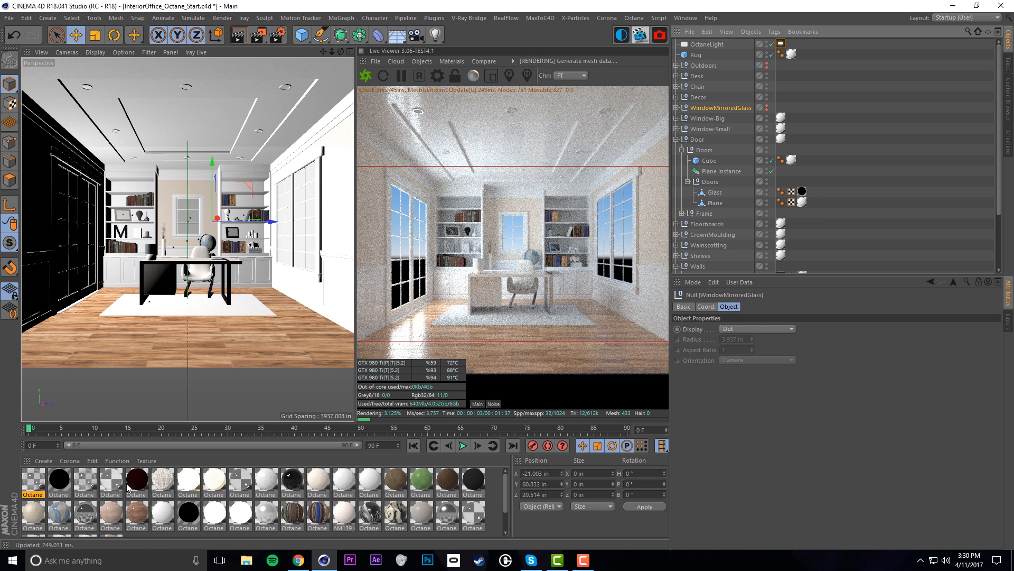
left_click_drag(100, 492, 721, 192)
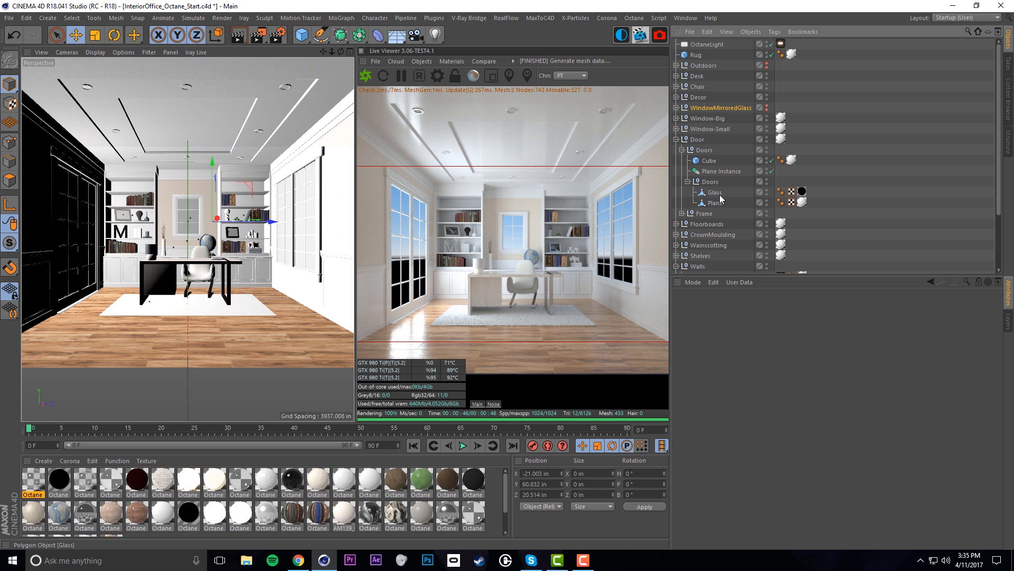
left_click(767, 107)
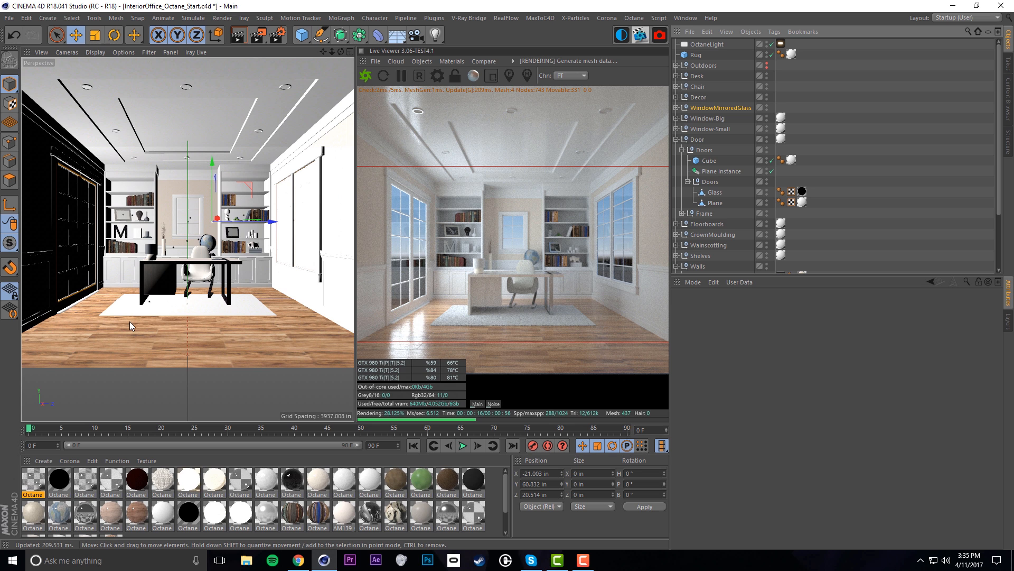
Turn off shadow visibility in the OctaneLight's Octane light tag
left_click(676, 140)
left_click(704, 45)
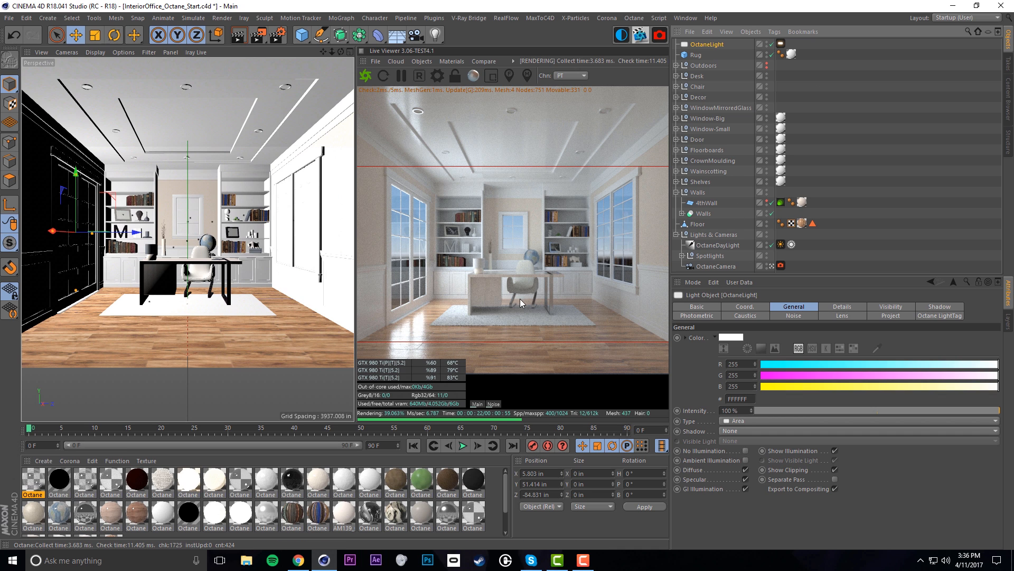
left_click(781, 43)
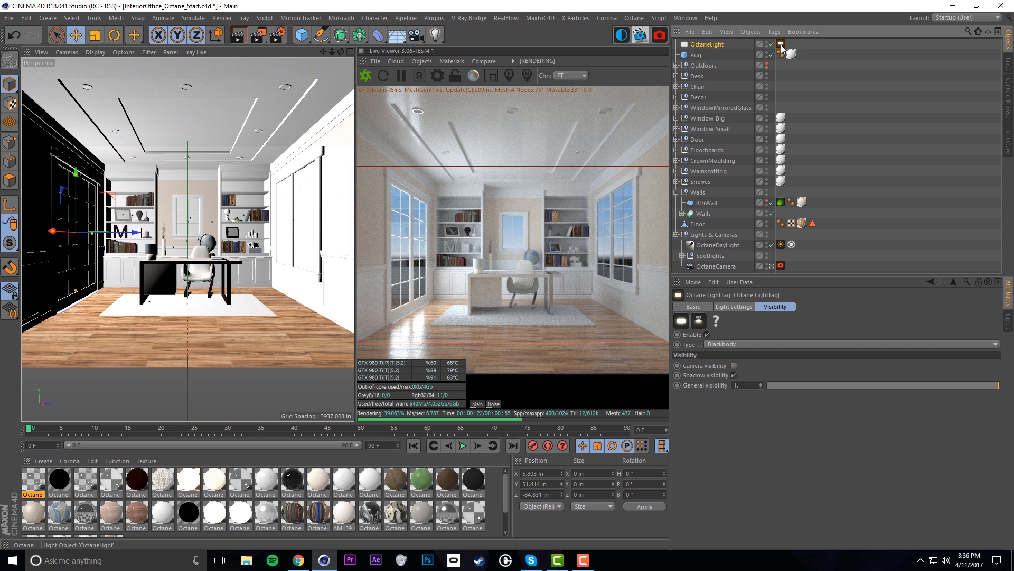
left_click(734, 375)
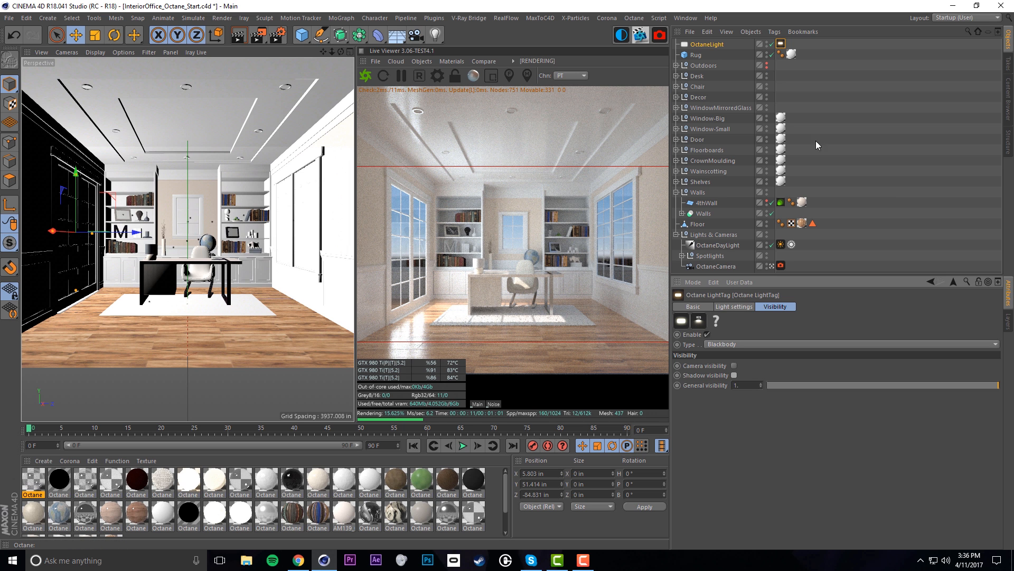
Move OctaneLight into the Lights & Cameras group and show its general light settings
left_click_drag(708, 47, 718, 245)
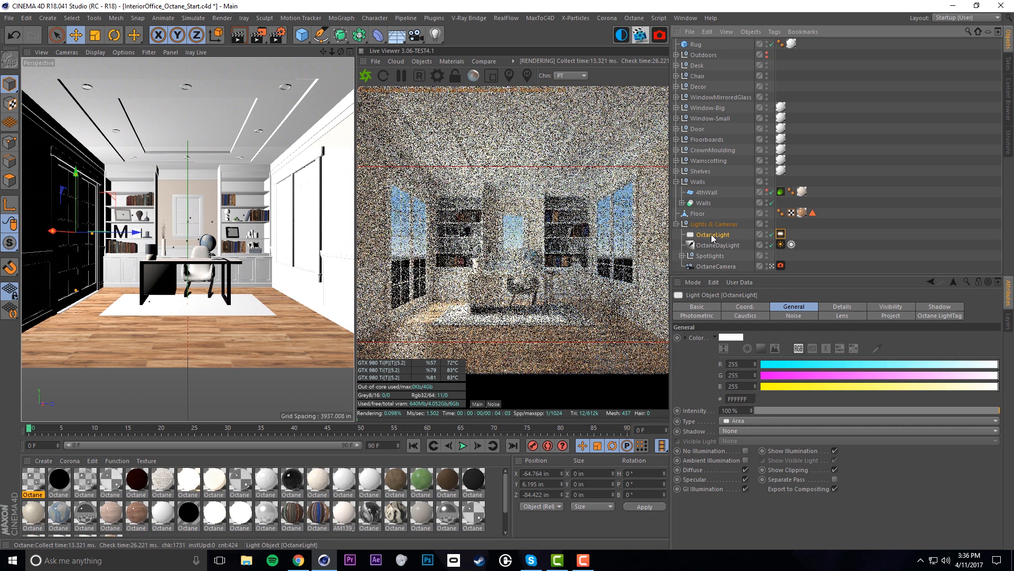
left_click(781, 234)
left_click(713, 234)
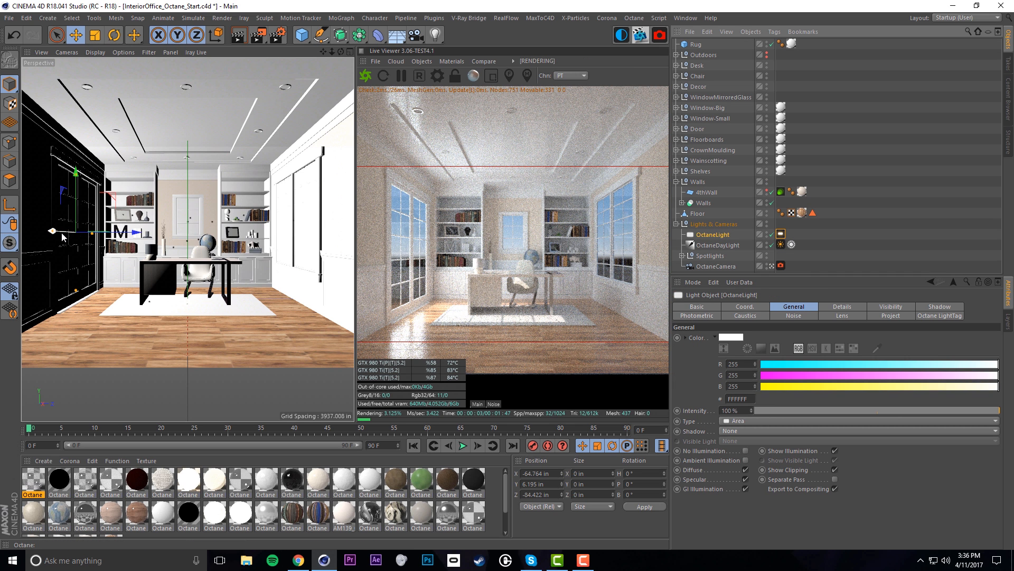
Duplicate the window light as OctaneLight.1 and move it toward the side-wall window
left_click_drag(64, 235, 301, 212, "ctrl")
left_click_drag(113, 241, 26, 241)
key("r")
left_click_drag(142, 219, 180, 230, "alt")
right_click_drag(158, 237, 182, 238, "alt")
left_click_drag(182, 238, 282, 229, "alt")
Raise and centre OctaneLight.1 over the small window, close against the wall
key("e")
left_click_drag(218, 189, 224, 137)
left_click_drag(242, 177, 256, 179)
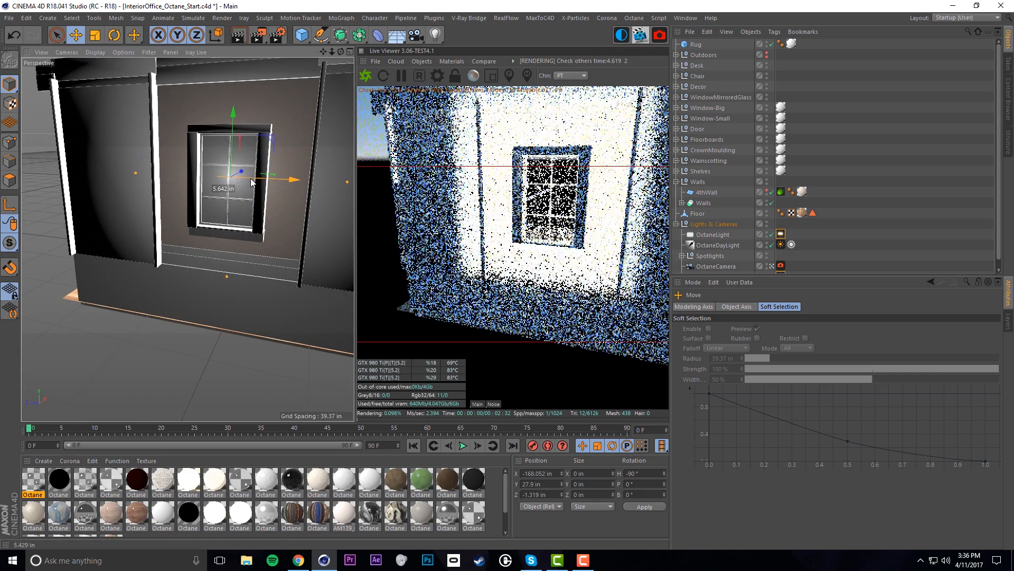
left_click_drag(346, 186, 230, 168)
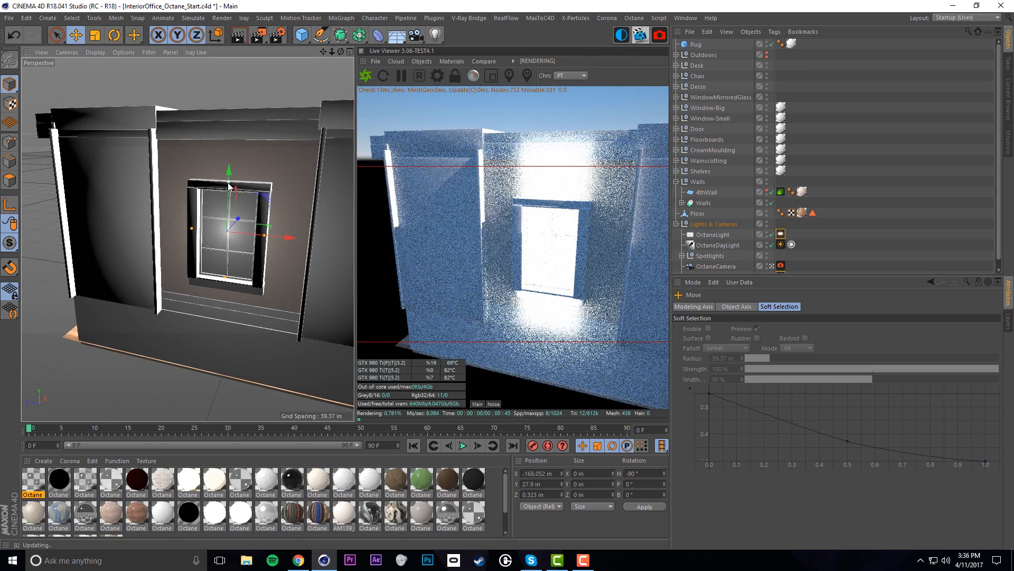
left_click_drag(228, 169, 275, 220)
left_click_drag(174, 172, 194, 207, "alt")
scroll(205, 184, "down", 5)
left_click(711, 234)
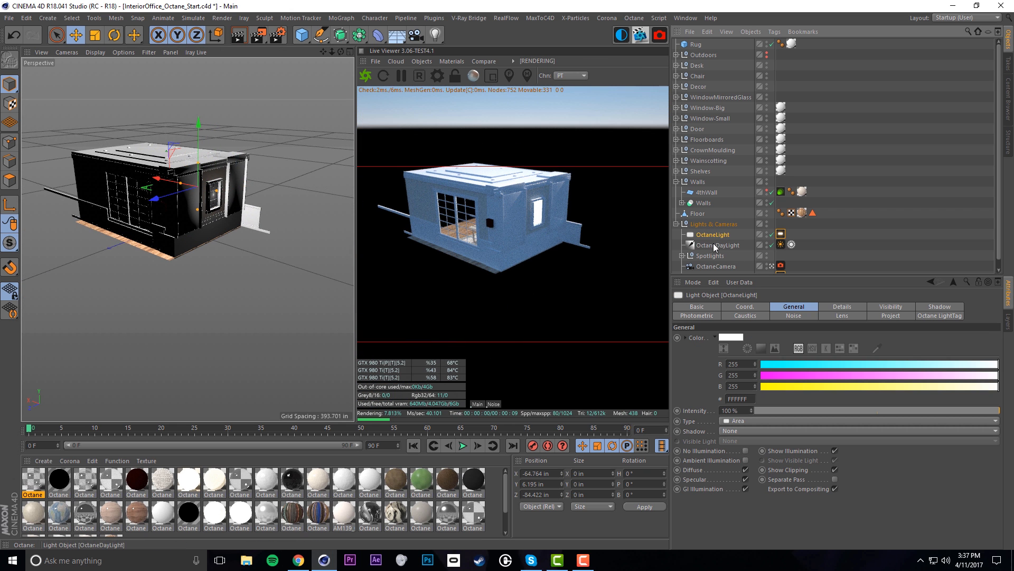
Put OctaneLight.1 into the Lights & Cameras group
scroll(714, 222, "down", 1)
left_click_drag(712, 268, 707, 223)
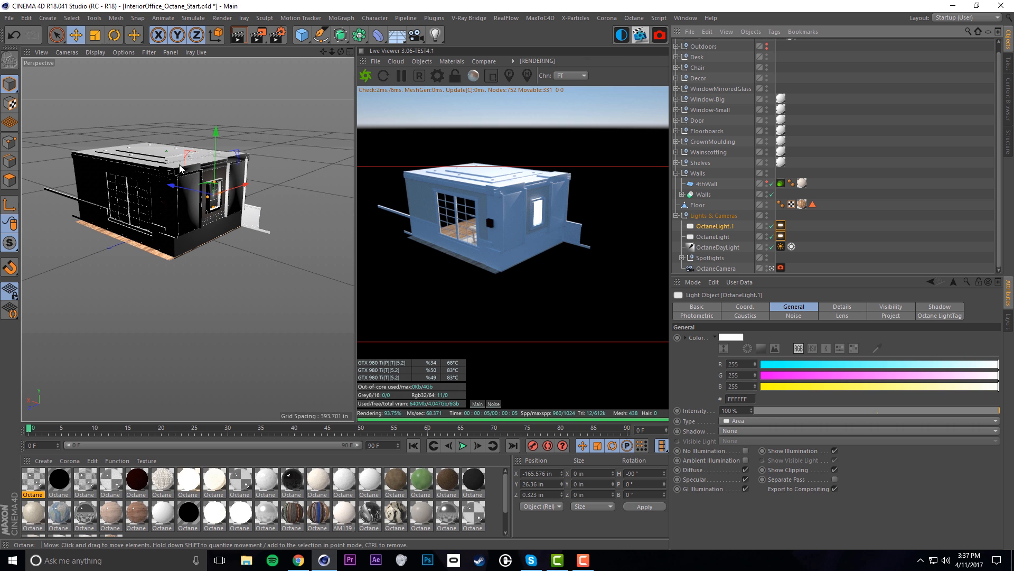
left_click(724, 237)
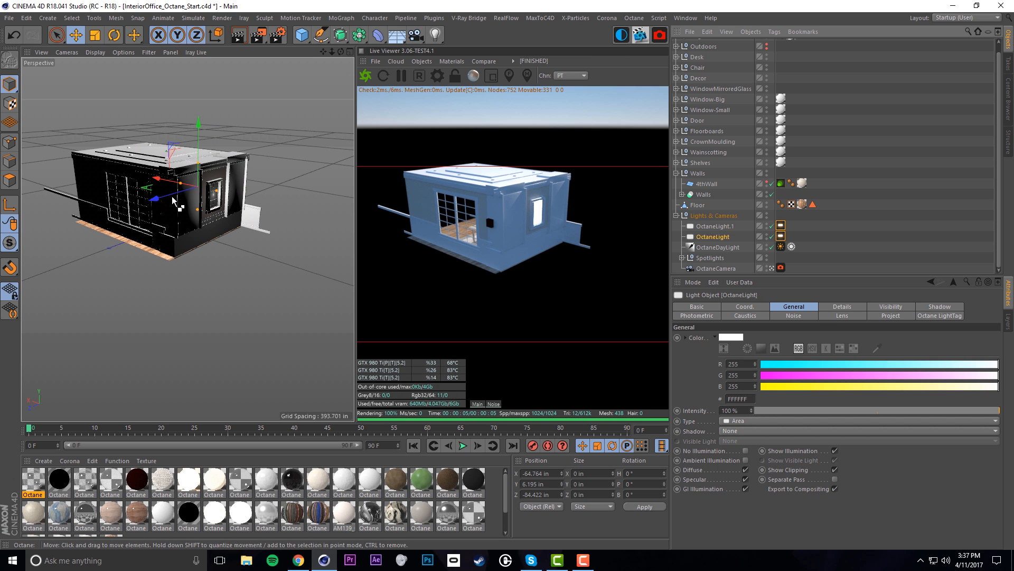
Copy OctaneLight as OctaneLight.2 and rotate it to face the opposite window
left_click_drag(174, 200, 89, 220, "ctrl")
key("ctrl+shift+z")
key("ctrl+shift+z")
key("ctrl+shift+z")
key("ctrl+shift+z")
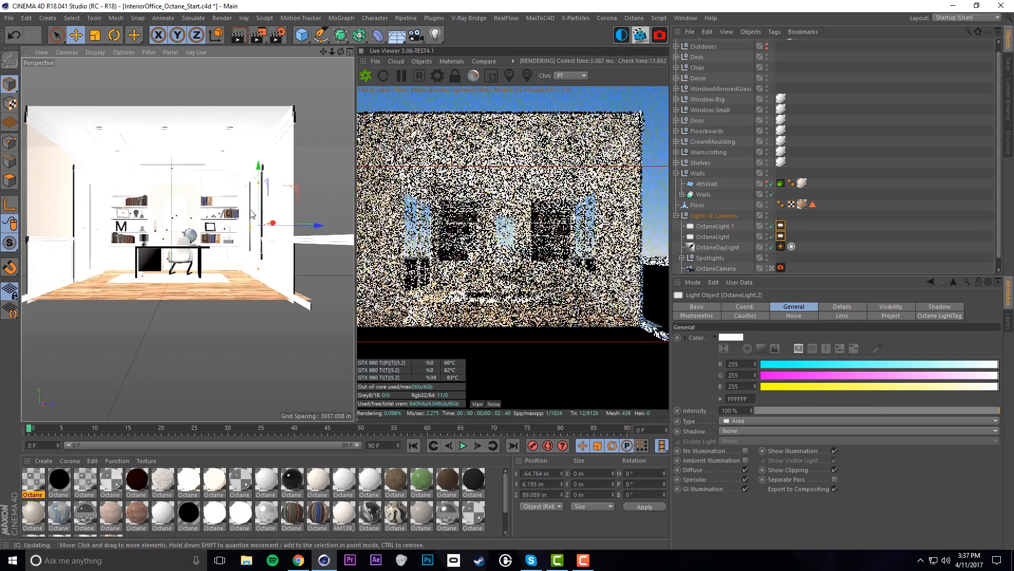
middle_click_drag(249, 214, 116, 227, "alt")
left_click_drag(116, 228, 61, 263, "alt")
key("r")
left_click_drag(123, 246, 341, 207, "shift")
Centre OctaneLight.2 sideways on the opposite window and return to the full room view
right_click_drag(125, 228, 167, 224, "alt")
key("e")
left_click_drag(115, 247, 341, 220, "alt")
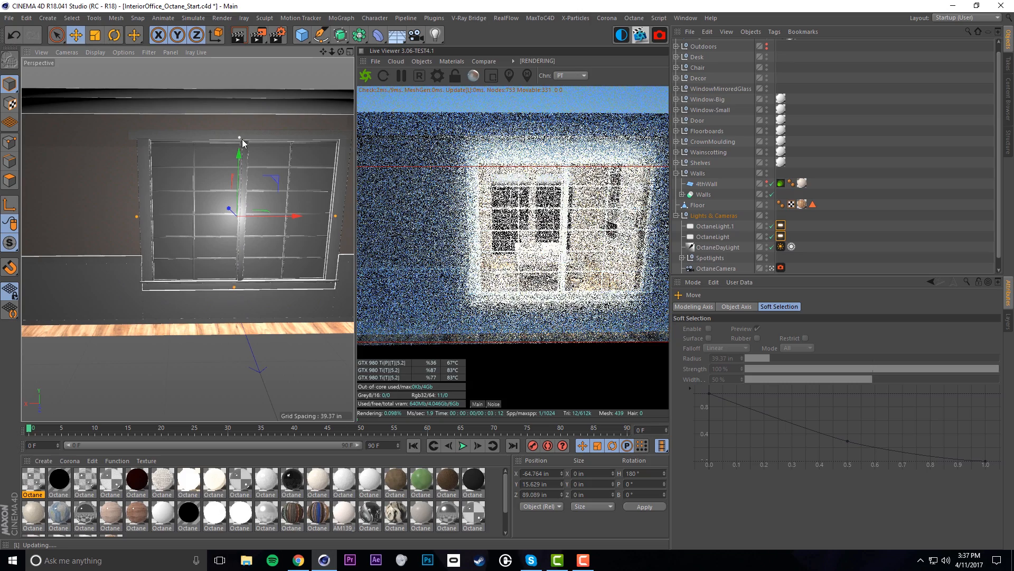
left_click_drag(266, 213, 272, 215)
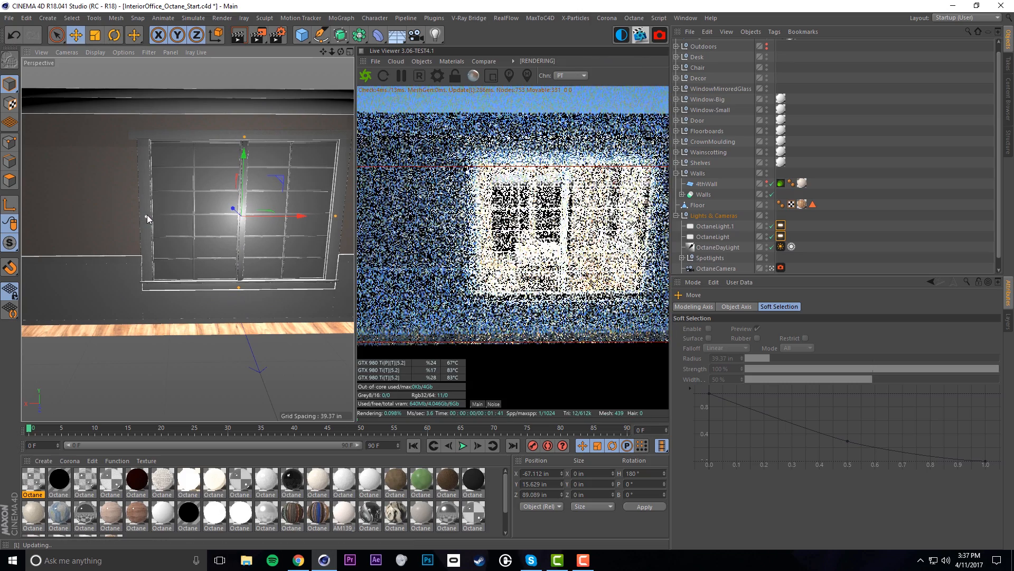
mouse_move(212, 217)
left_mouse_down("alt")
mouse_move(291, 225)
mouse_move(206, 204)
left_mouse_up("alt")
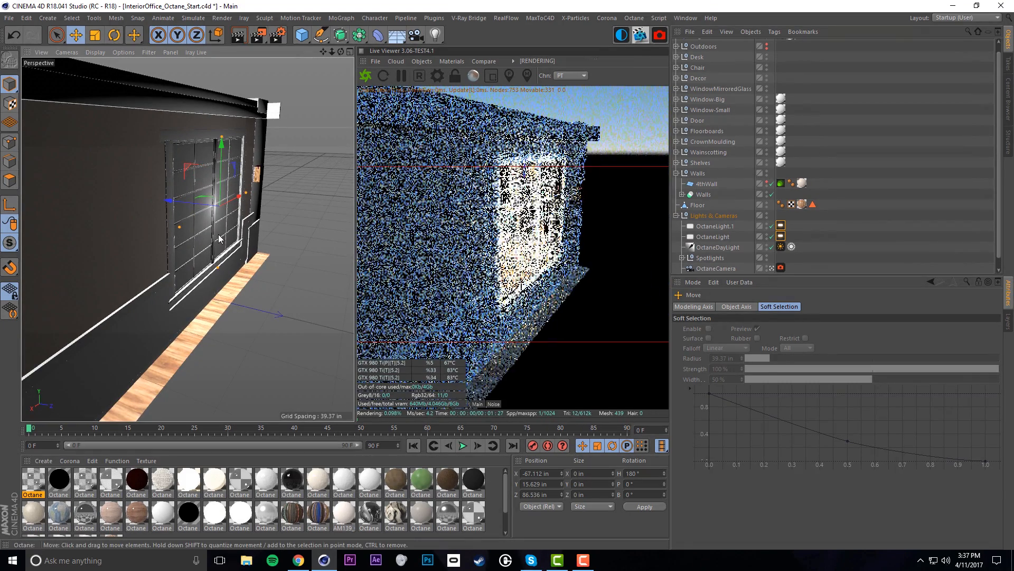
key("ctrl+shift+z")
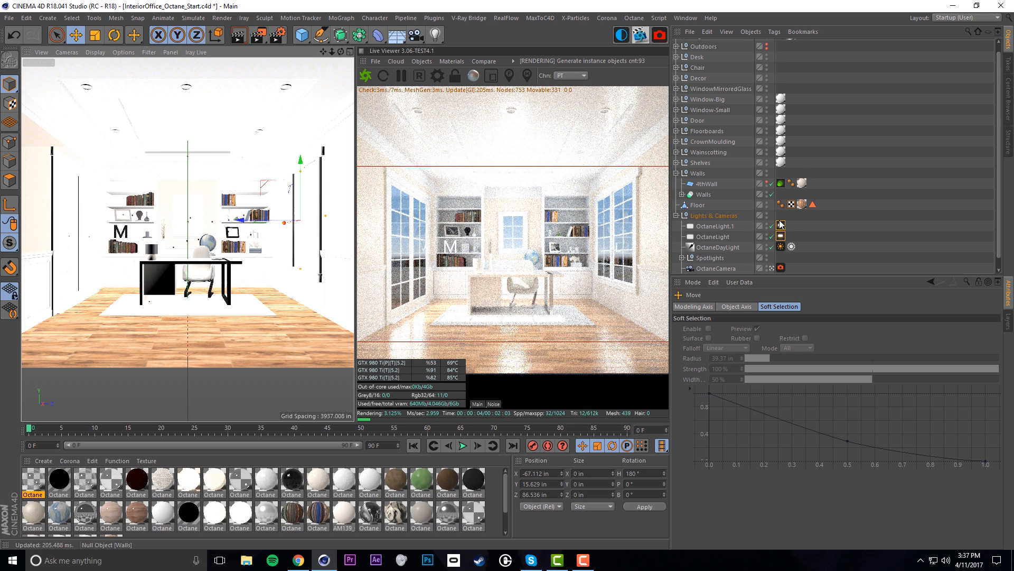
List OctaneLight.2 directly under OctaneLight with the other window lights
scroll(797, 144, "up", 1)
scroll(849, 236, "down", 1)
left_click_drag(720, 270, 715, 232)
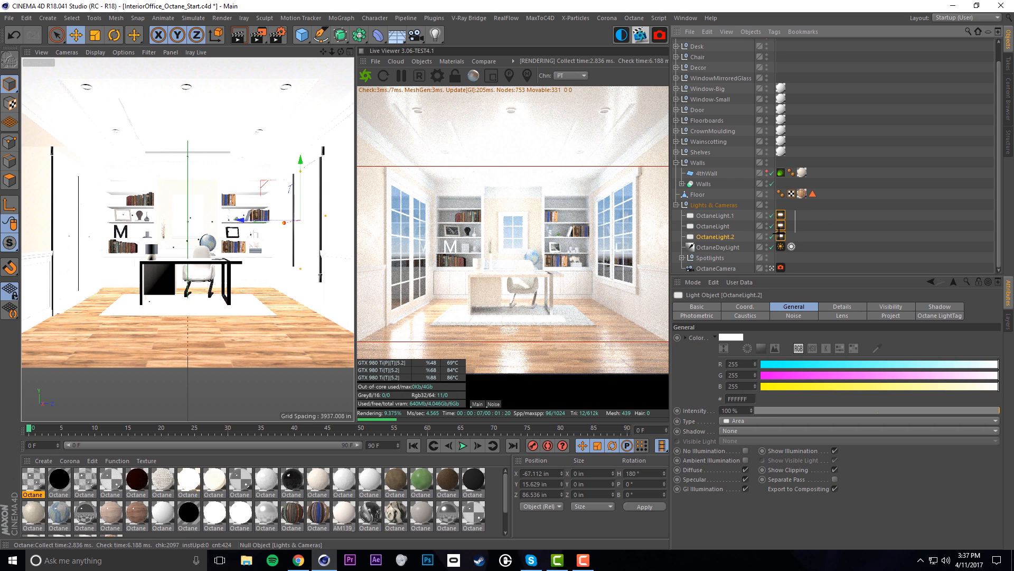
Set the power of all three window lights' Octane tags to 25
left_click(775, 307)
left_click(750, 306)
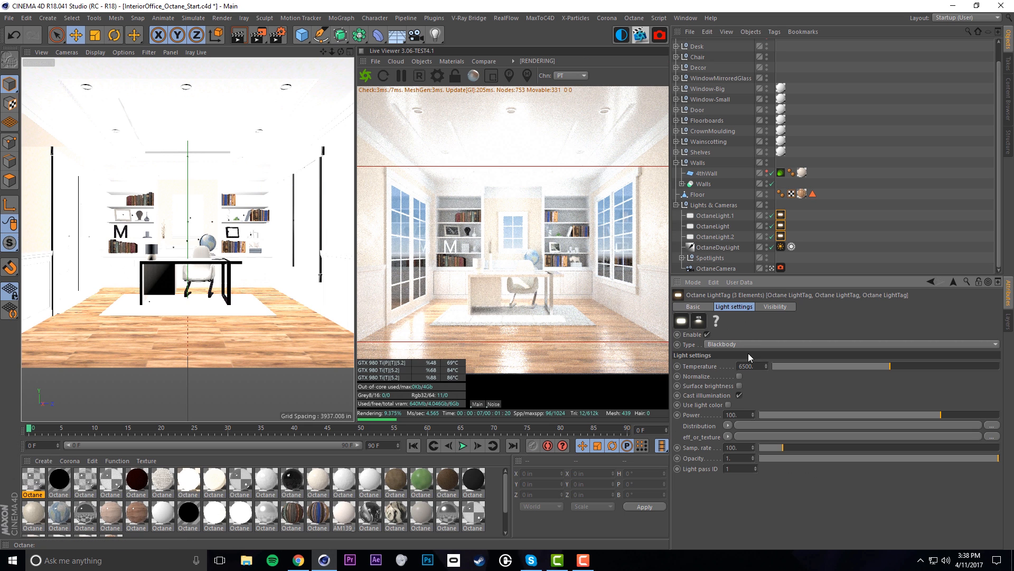
type("25")
key("Return")
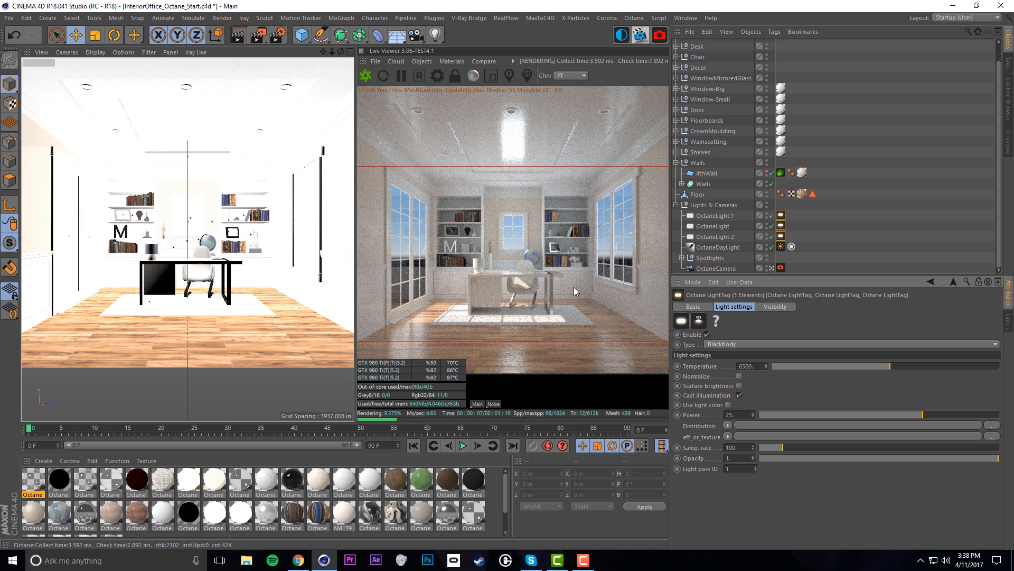
Raise the main OctaneLight's tag power to 50
left_click(781, 226)
left_click(781, 236)
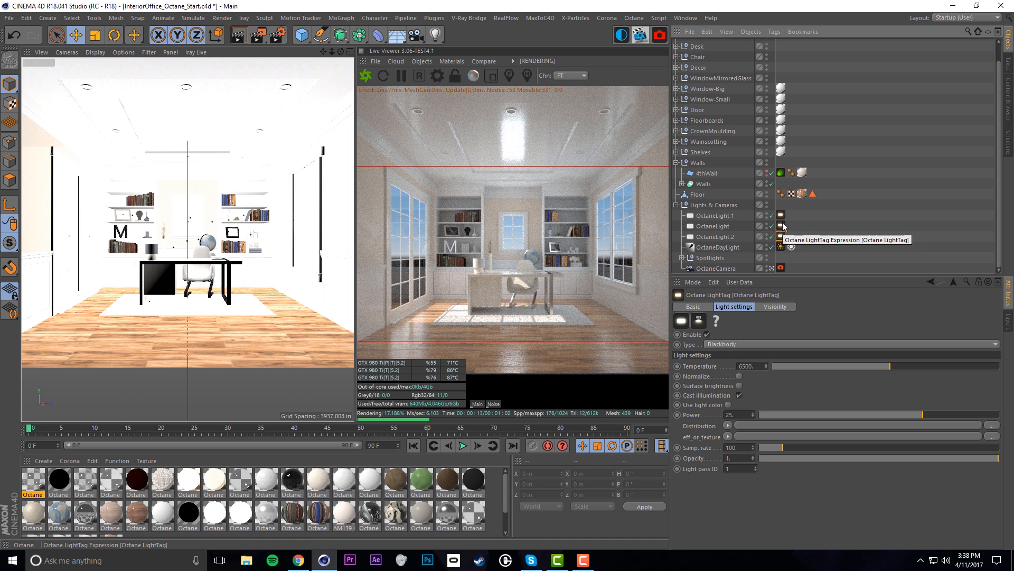
left_click(781, 225)
left_click_drag(746, 414, 685, 406)
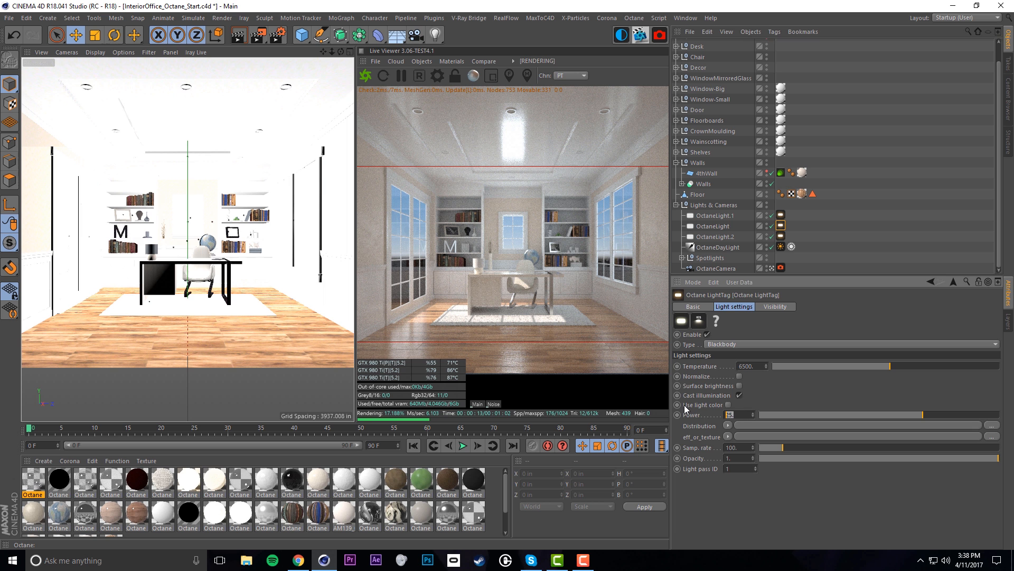
type("50")
key("Return")
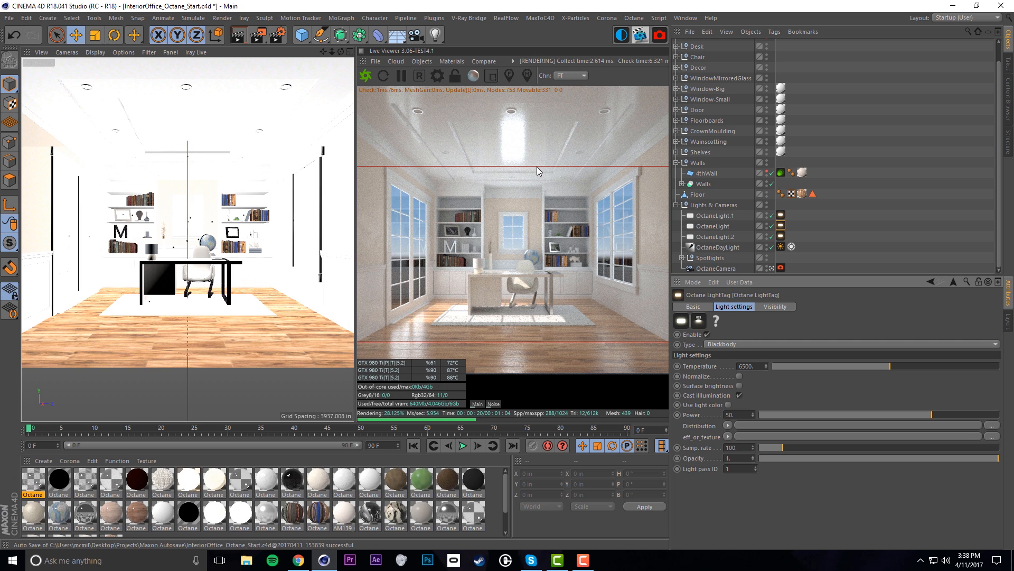
Collapse Lights & Cameras and show the Brograph presets such as SOFTBOX and SPOTLIGHT
left_click(677, 205)
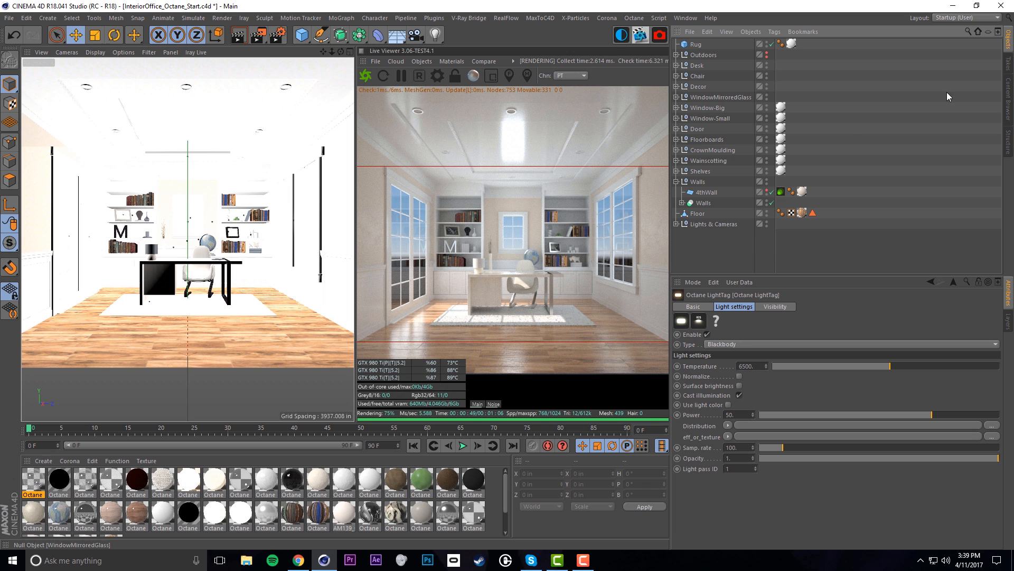
left_click(1007, 106)
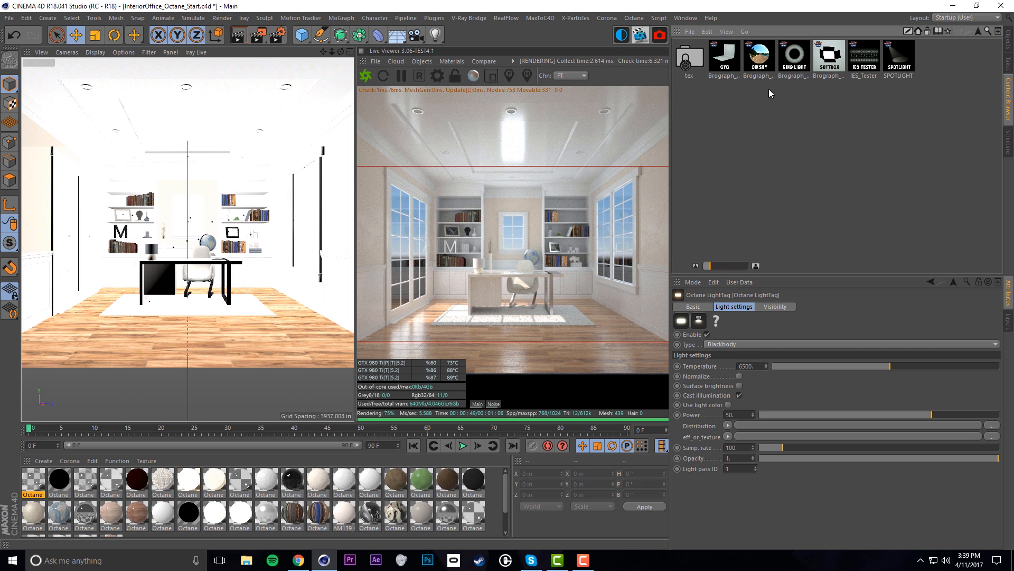
Add the Brograph SPOTLIGHT preset and place it in the Lights & Cameras group
double_click(900, 57)
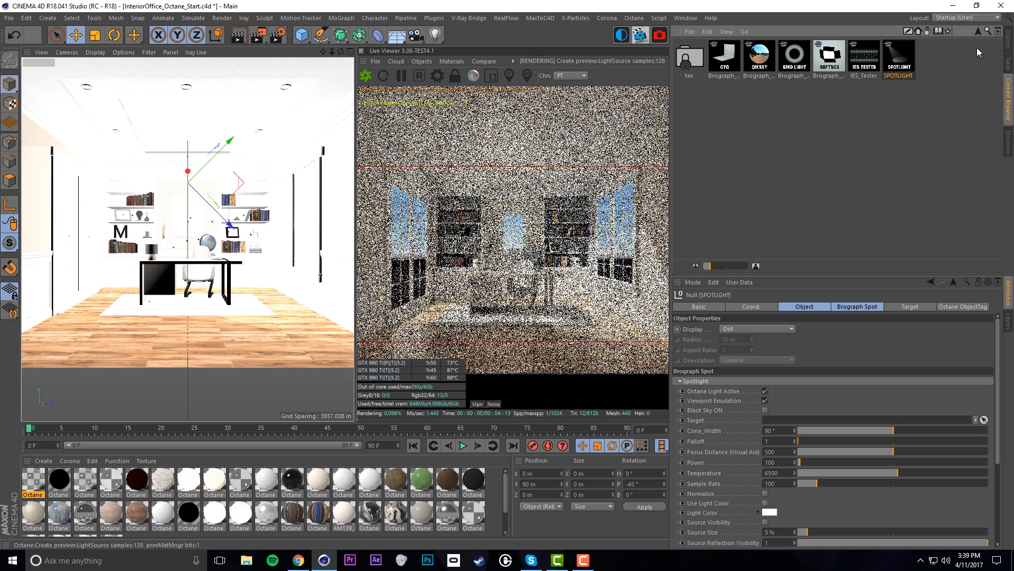
left_click(1007, 40)
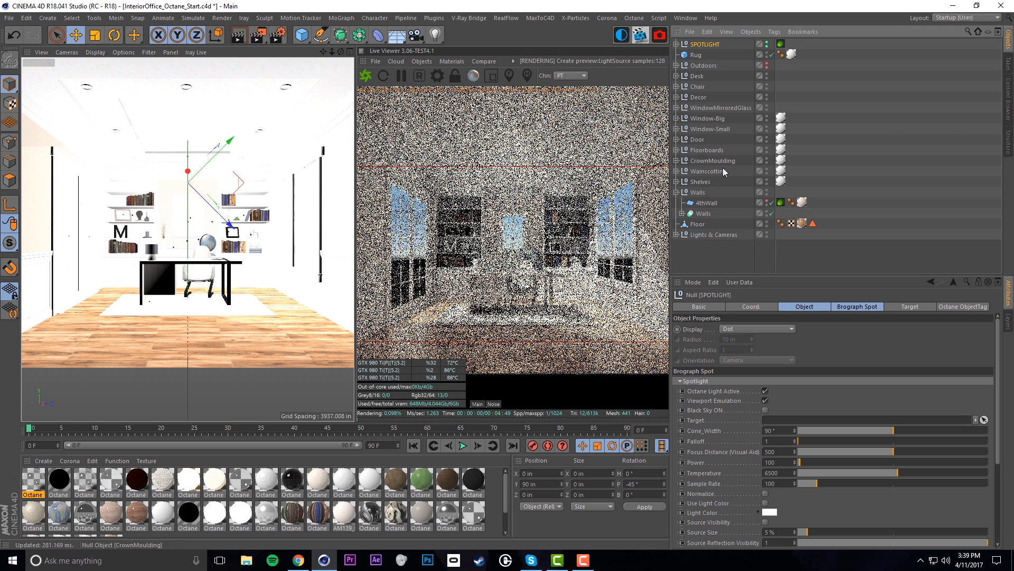
mouse_move(703, 44)
left_mouse_down()
mouse_move(713, 153)
mouse_move(698, 208)
mouse_move(707, 237)
left_mouse_up()
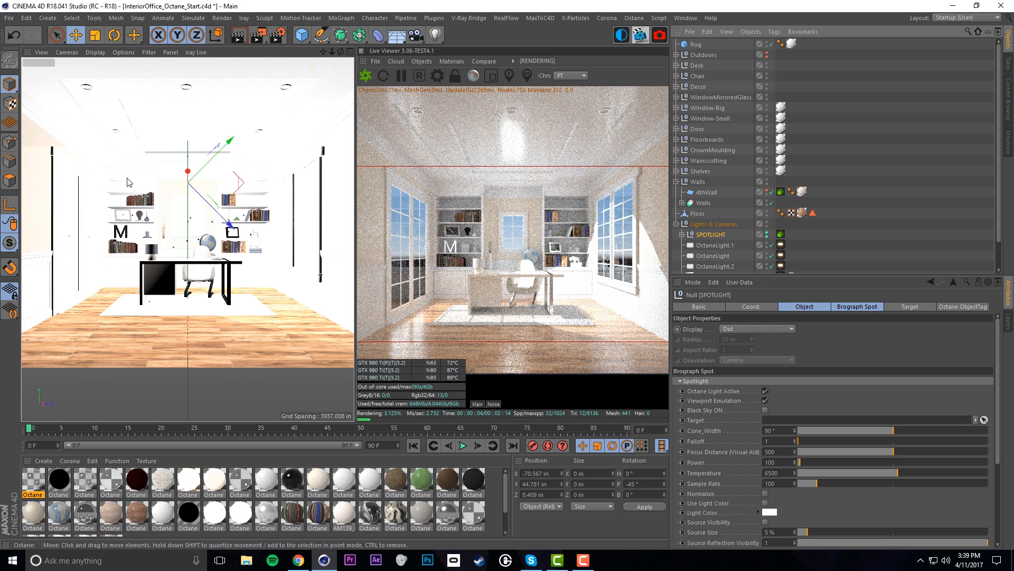
Pitch the SPOTLIGHT to about -88.9° so it points nearly straight down
key("r")
left_click_drag(218, 174, 222, 173)
left_click(719, 235)
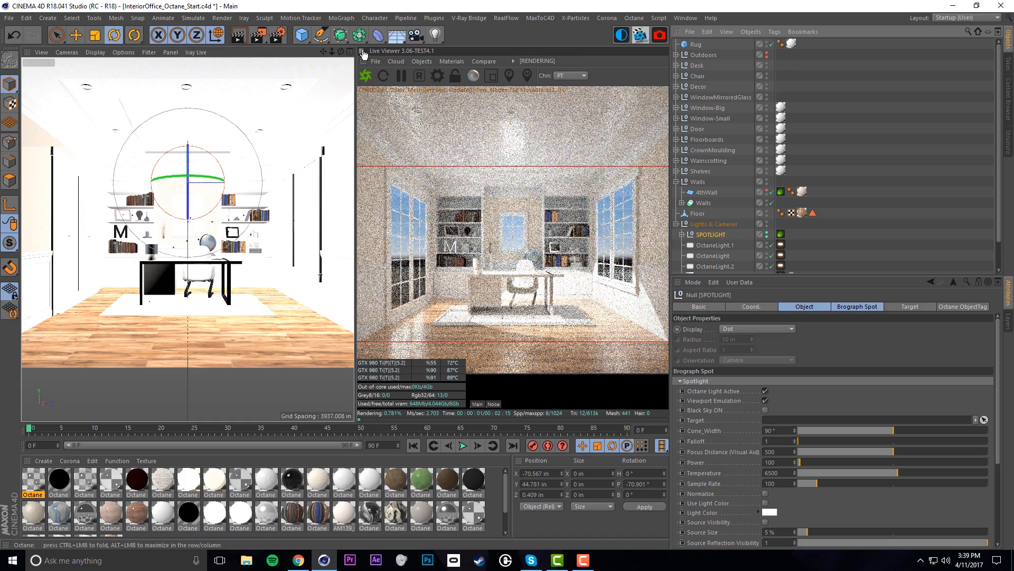
scroll(218, 180, "up", 2)
scroll(217, 180, "up", 2)
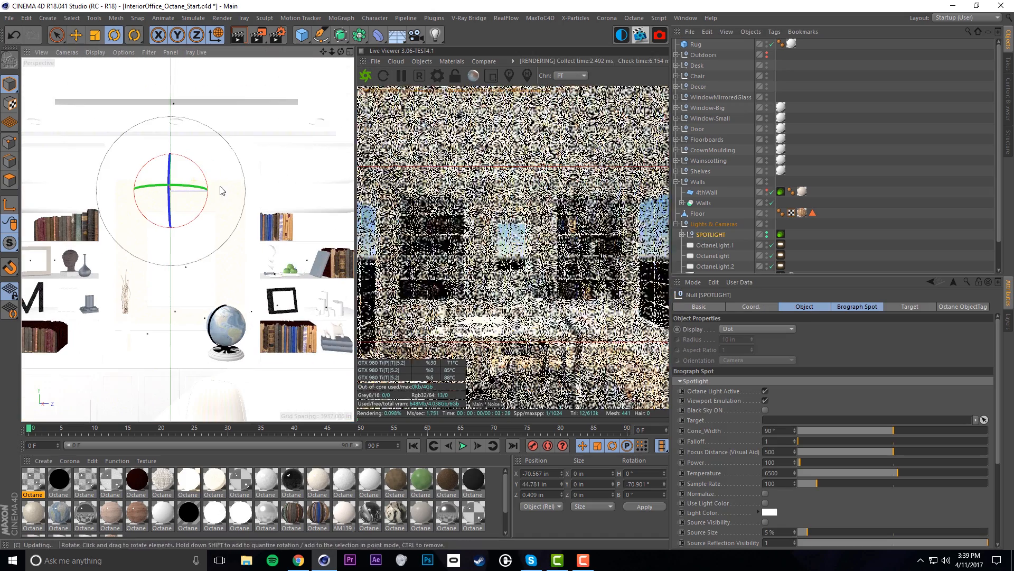
scroll(837, 98, "down", 3)
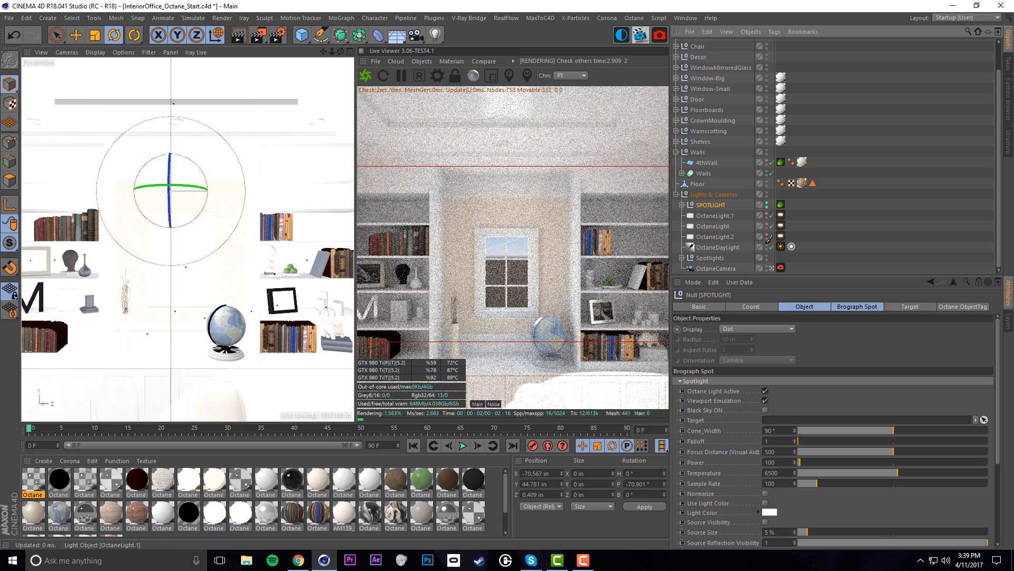
left_click_drag(768, 246, 767, 247)
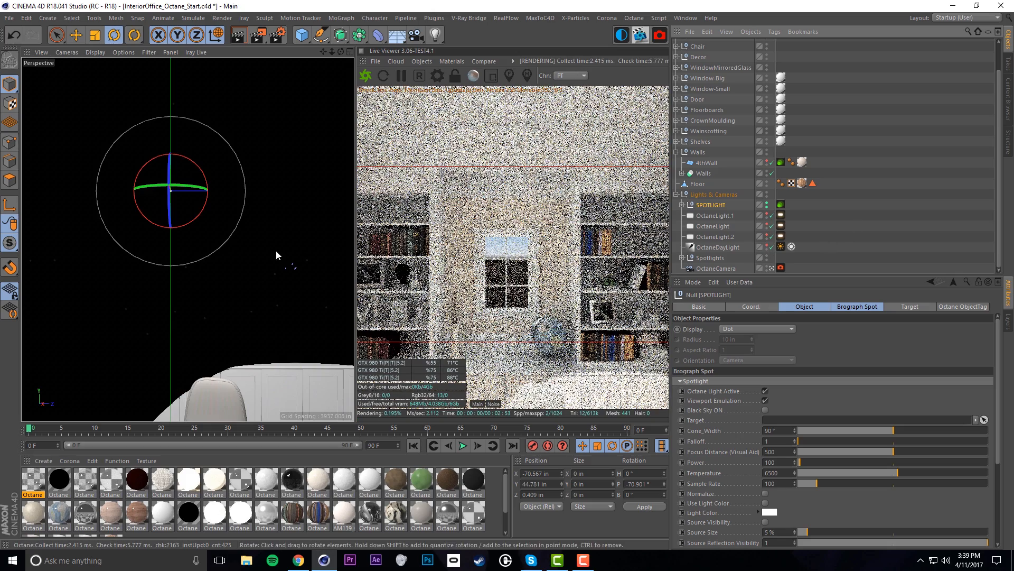
right_click_drag(273, 250, 242, 255, "alt")
left_click_drag(242, 255, 219, 230, "alt")
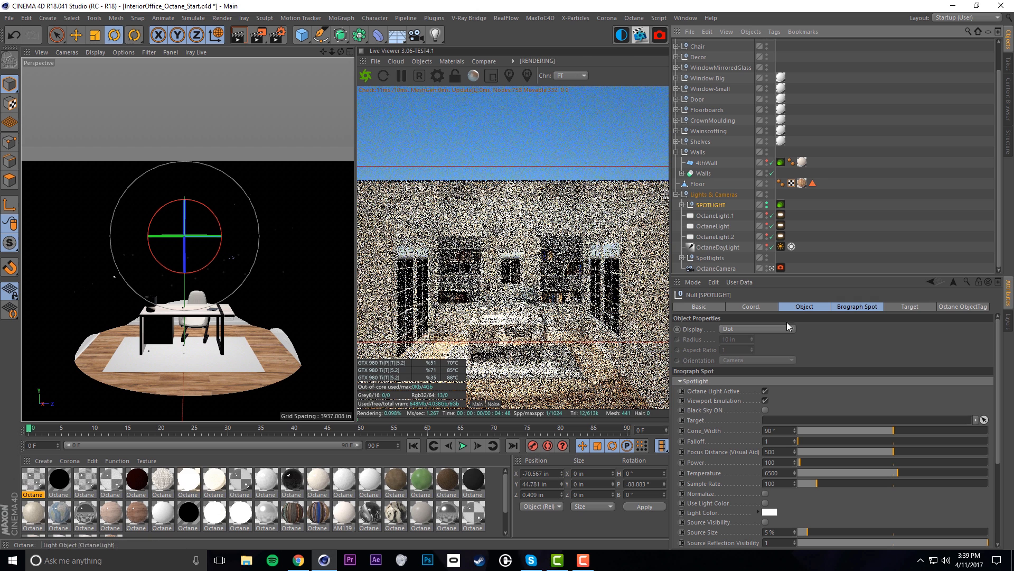
Set the SPOTLIGHT's Brograph Spot cone width to 78° and falloff to 25
left_click_drag(799, 273, 798, 186)
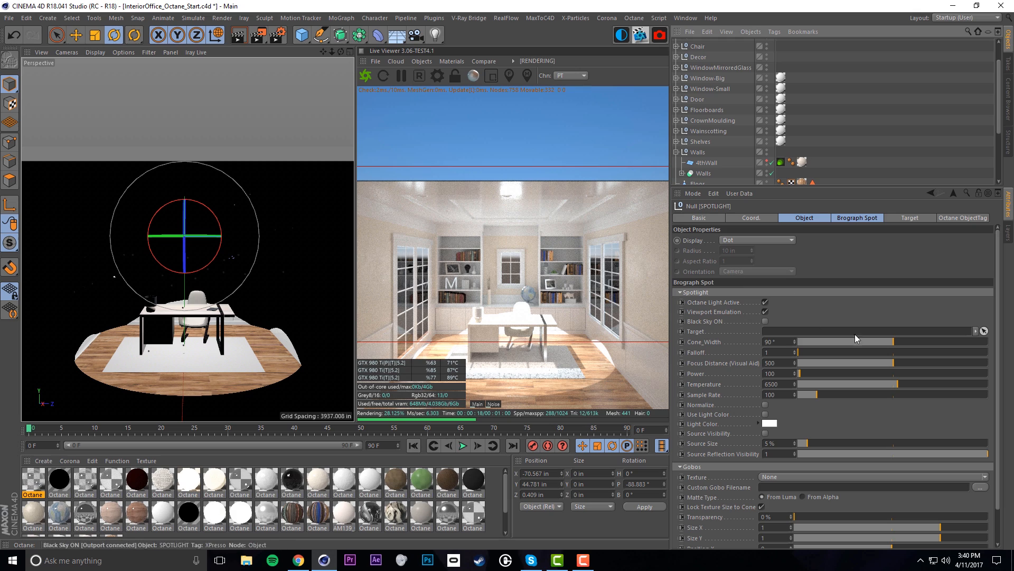
left_click(888, 343)
left_click_drag(888, 342, 881, 341)
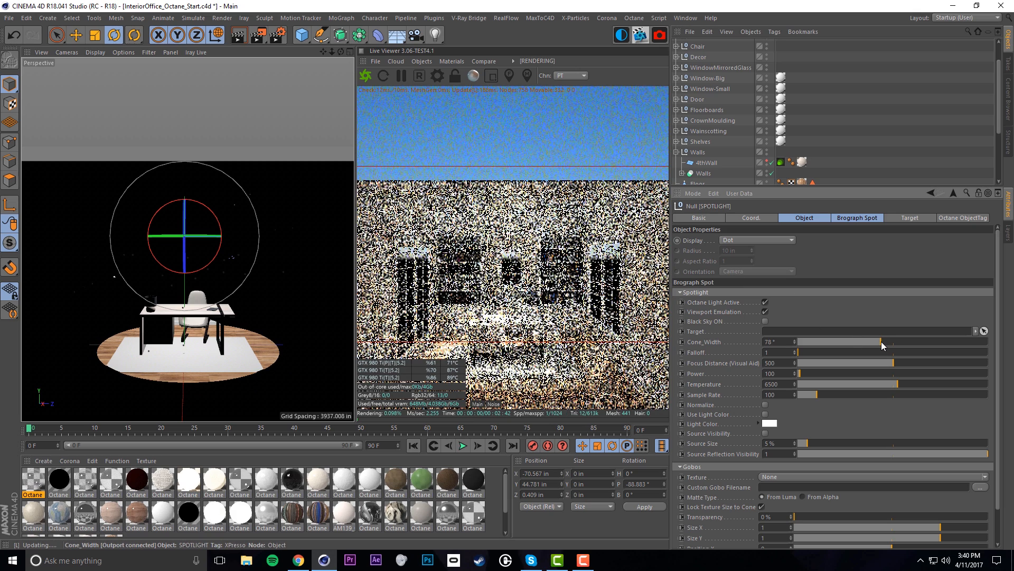
left_click(796, 353)
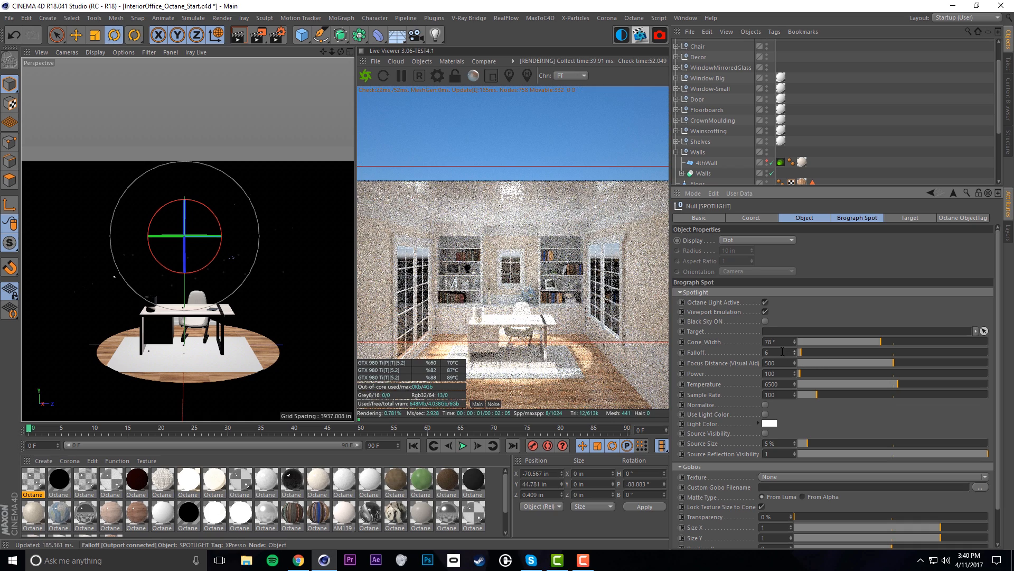
type("25")
key("Return")
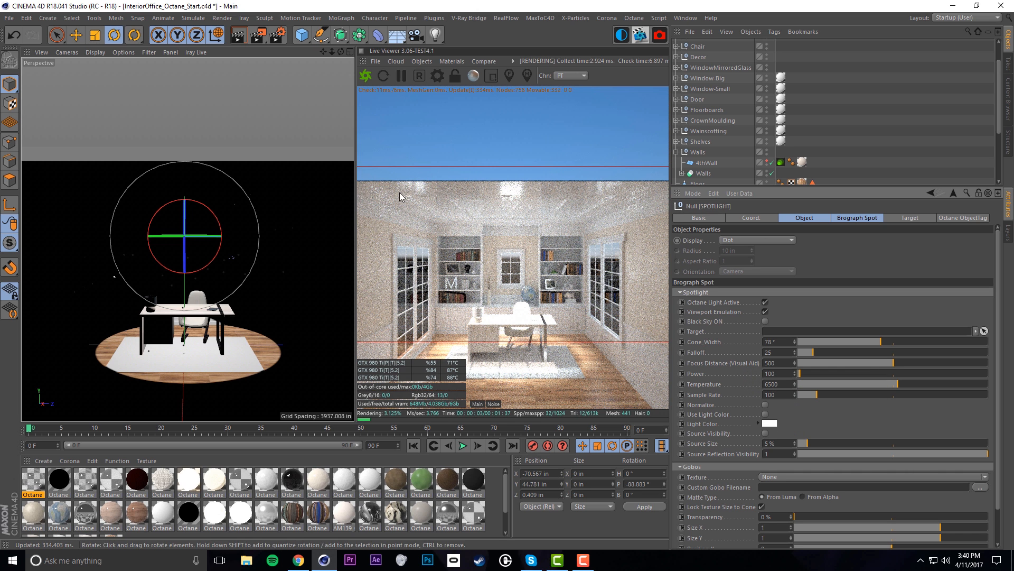
scroll(717, 132, "down", 3)
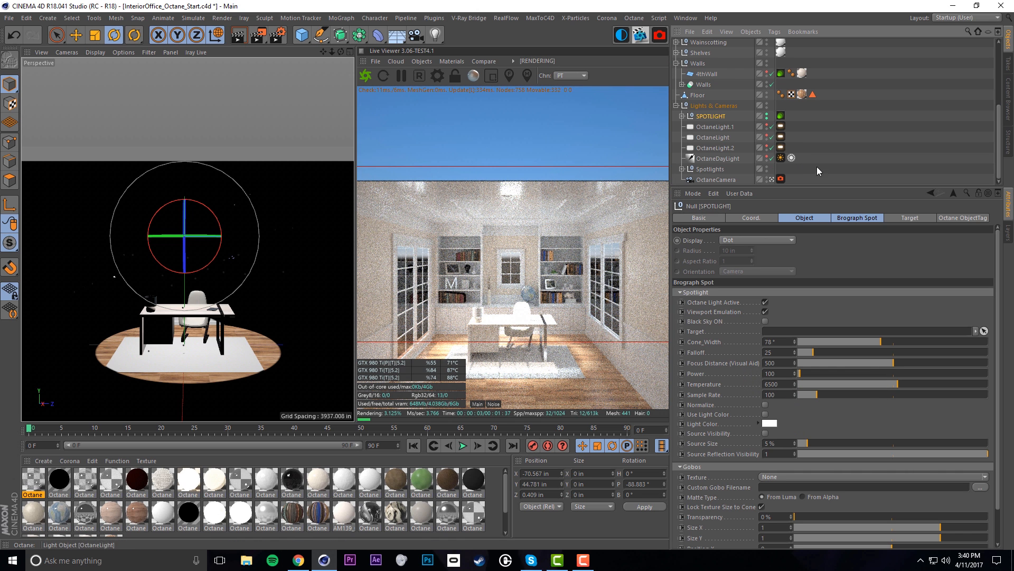
Unhide OctaneLight and raise the SPOTLIGHT up to the ceiling
left_click(767, 137)
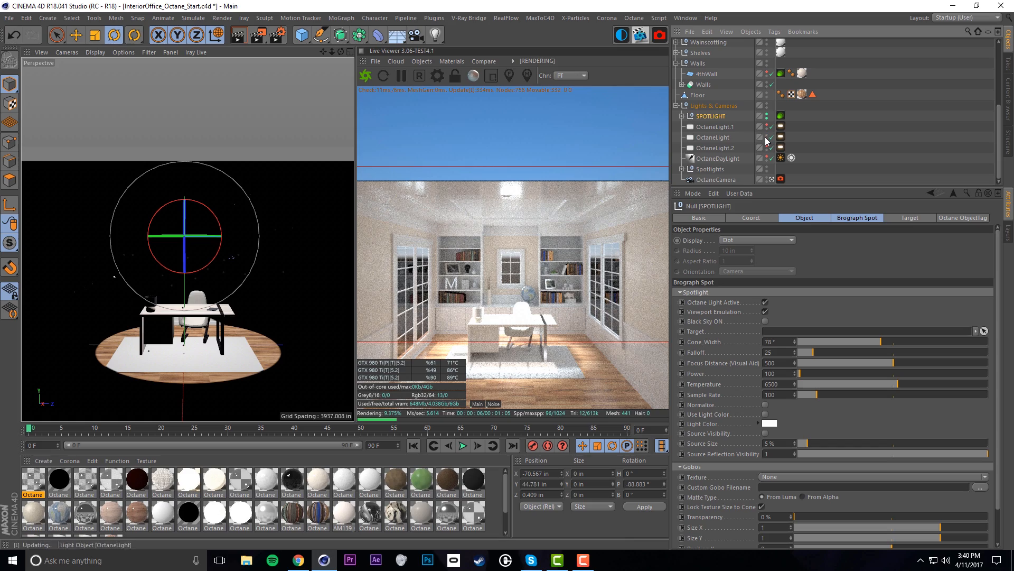
scroll(187, 247, "up", 4)
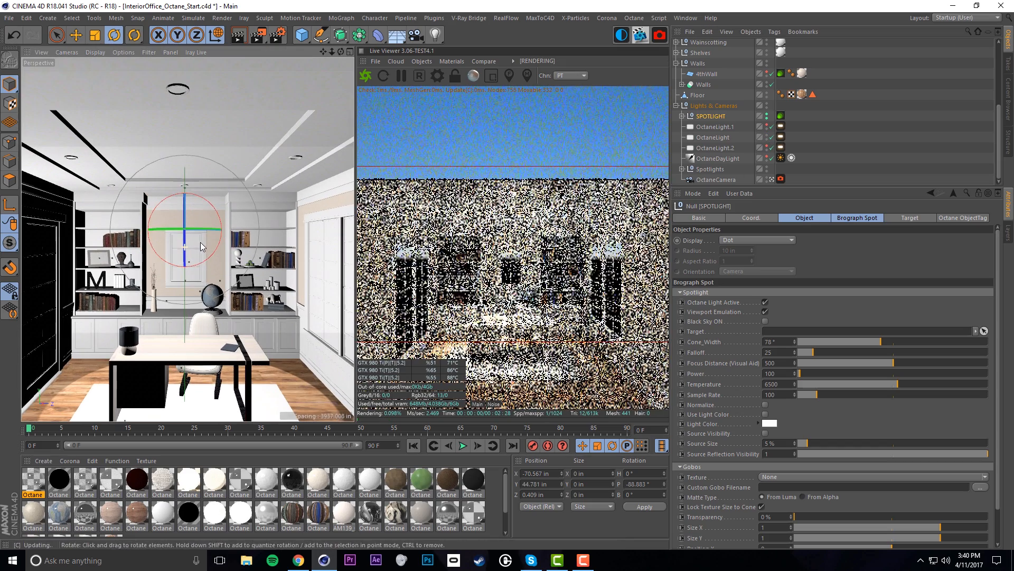
key("e")
left_click_drag(189, 188, 228, 168, "alt")
left_click_drag(217, 233, 223, 185)
scroll(187, 181, "up", 5)
Align the SPOTLIGHT with the back-wall ceiling fixture and set its source size to 0%
left_click_drag(179, 214, 35, 204)
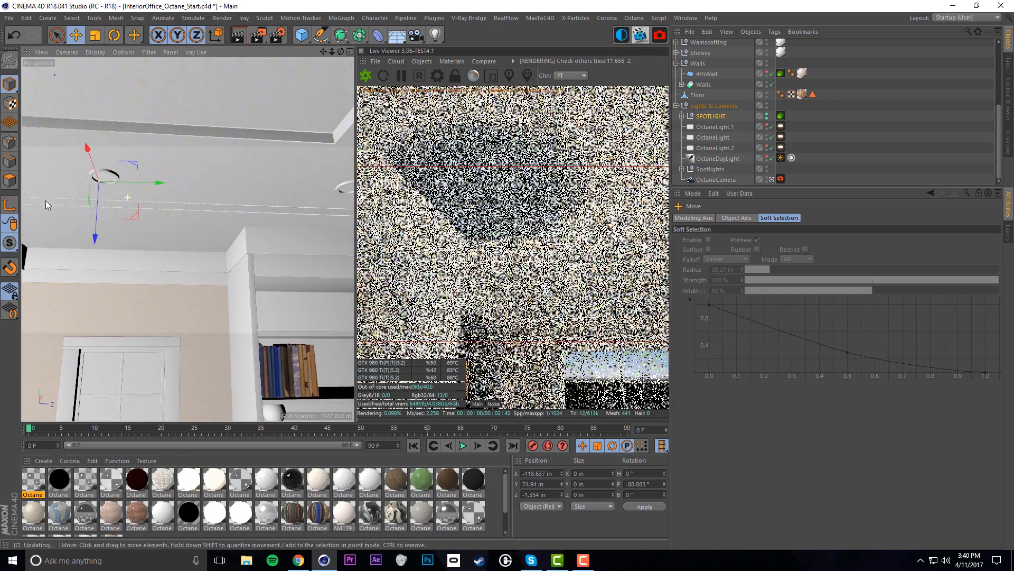
left_click_drag(142, 183, 144, 183)
left_click_drag(91, 149, 91, 147)
left_click_drag(133, 190, 240, 250, "alt")
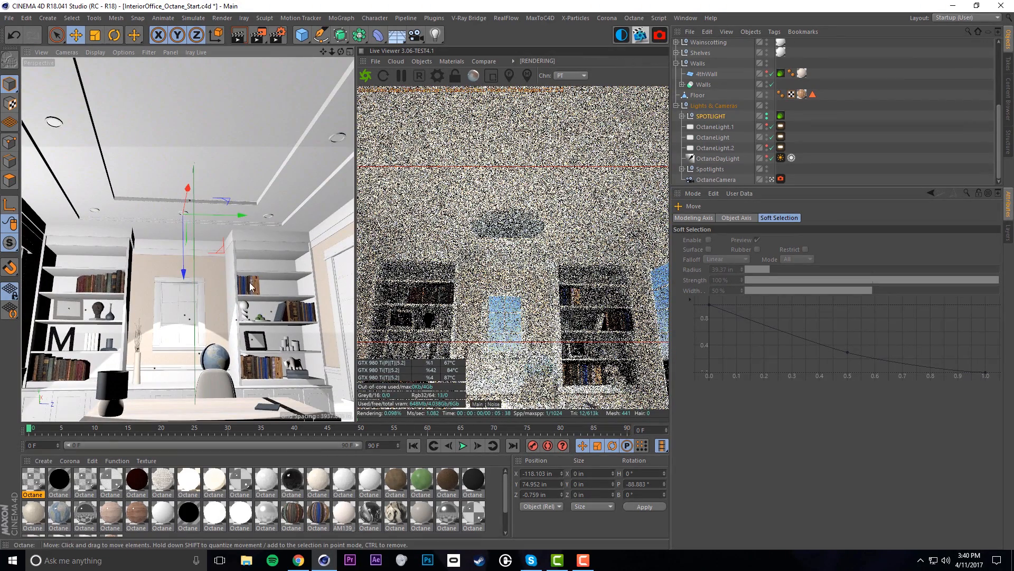
left_click_drag(202, 213, 201, 214)
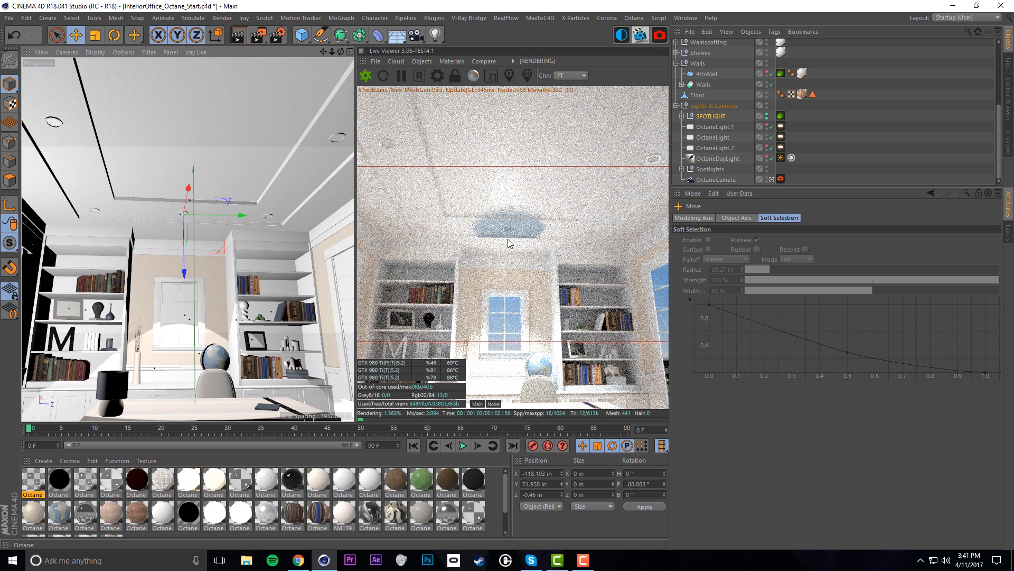
left_click(725, 118)
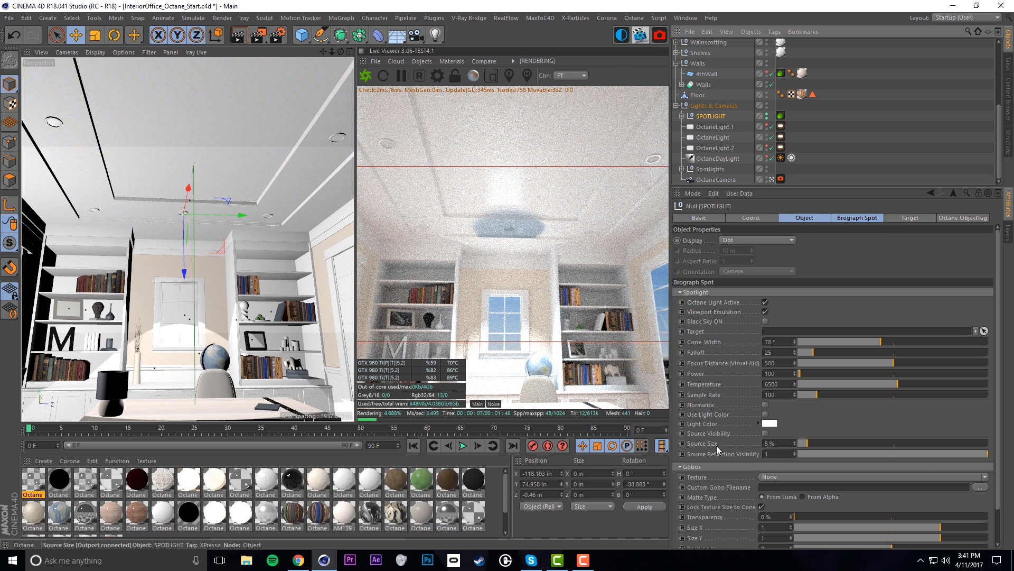
left_click_drag(812, 447, 798, 449)
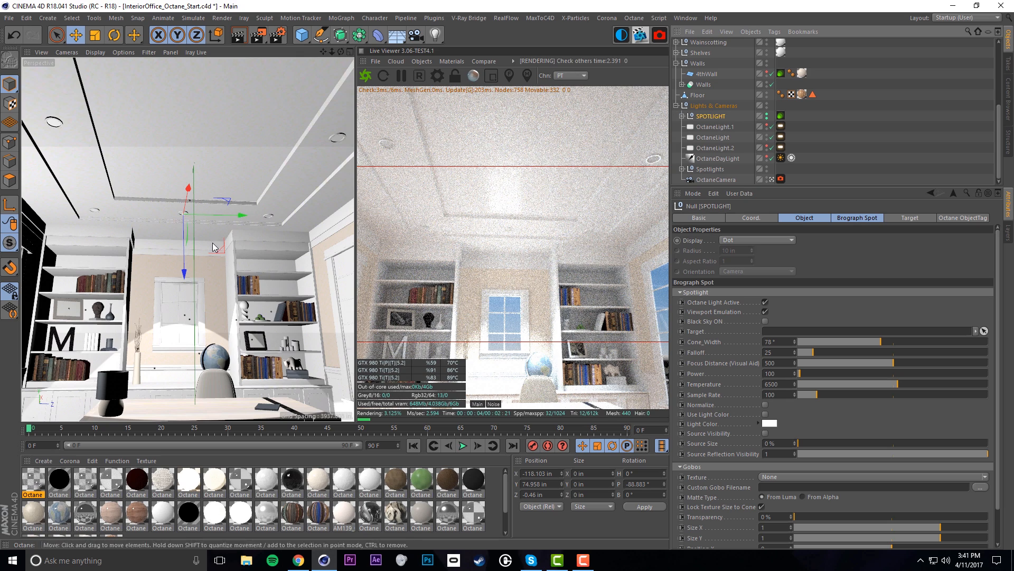
Copy the spotlight twice along the ceiling as SPOTLIGHT.1 and SPOTLIGHT.2
left_click_drag(241, 223, 158, 226, "ctrl")
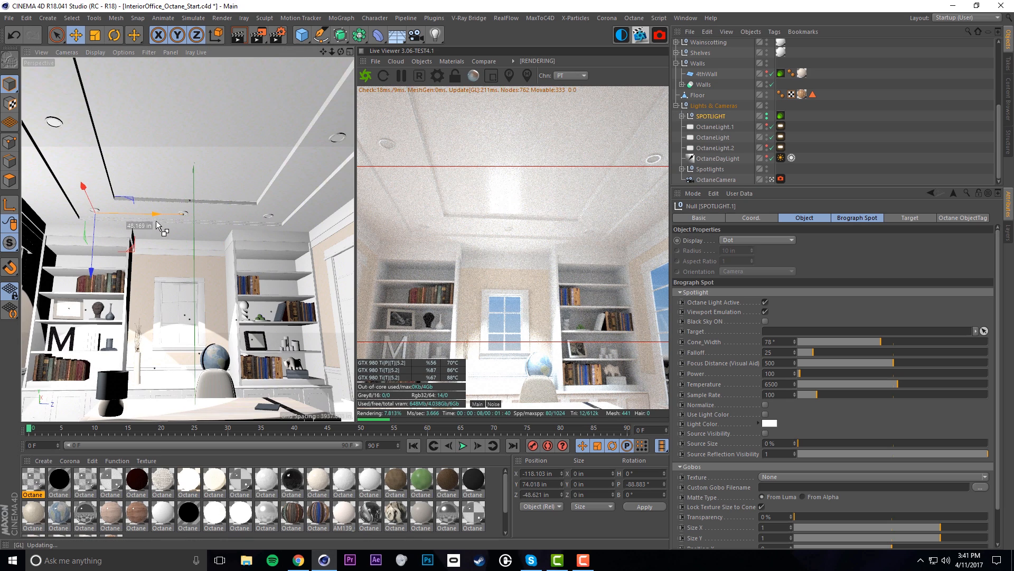
scroll(179, 164, "down", 5)
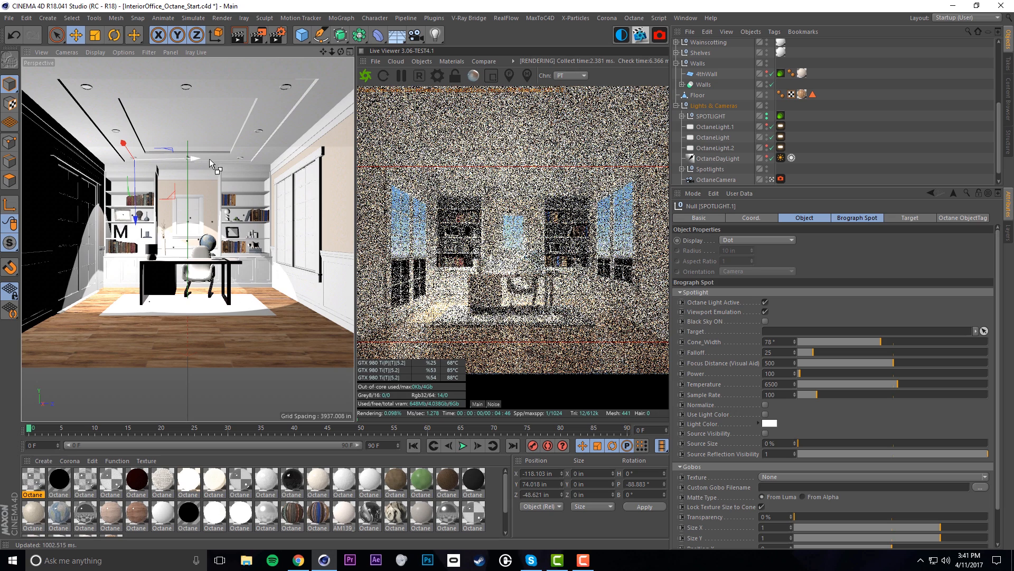
left_click_drag(258, 159, 283, 160, "ctrl")
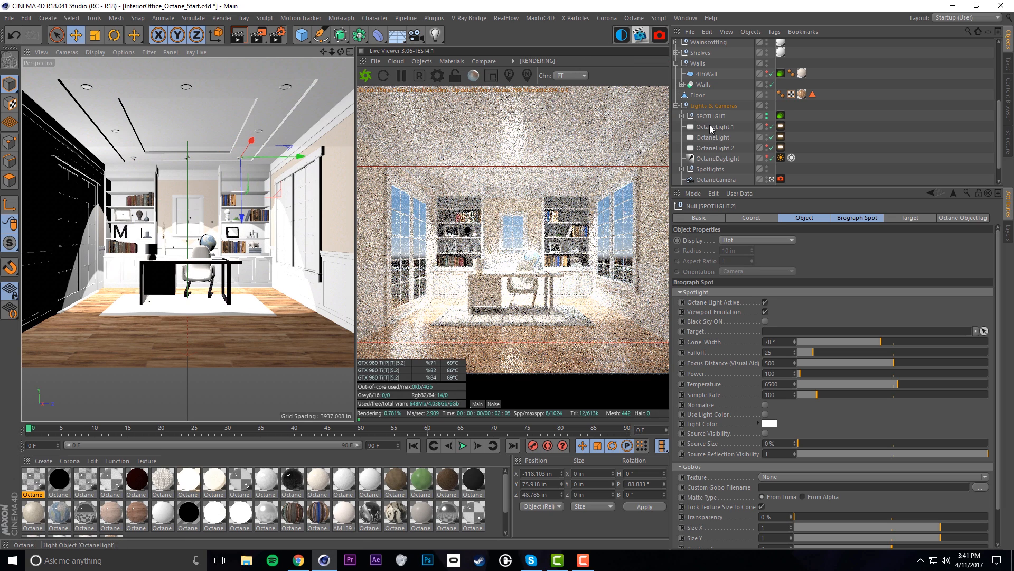
Group SPOTLIGHT, SPOTLIGHT.1 and SPOTLIGHT.2 under the Spotlights null
left_click(706, 116)
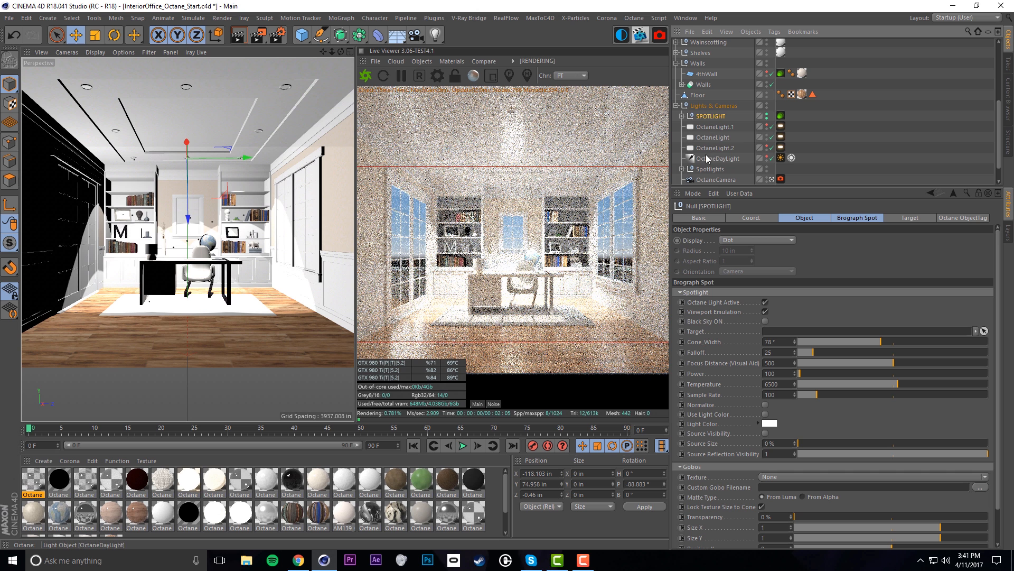
scroll(709, 171, "down", 1)
left_click(715, 179)
left_click(713, 168, "ctrl")
left_click(711, 95, "ctrl")
left_click_drag(707, 97, 710, 148)
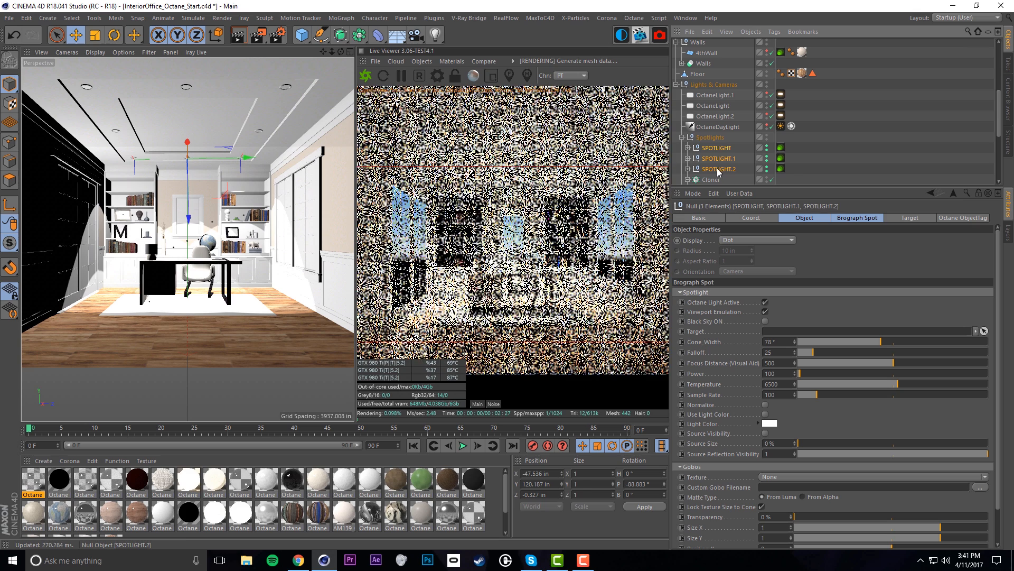
left_click(718, 168)
Copy the three spotlights into a parallel second row, SPOTLIGHT.3–.5
left_click(717, 149, "shift")
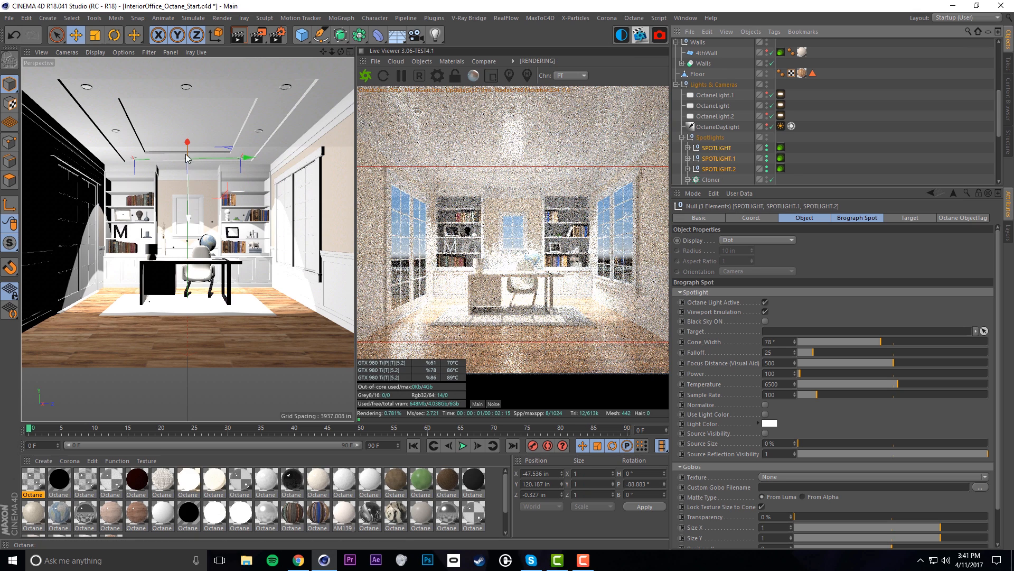
mouse_move(179, 77)
left_mouse_down("ctrl")
mouse_move(165, 54)
mouse_move(187, 68)
left_mouse_up("ctrl")
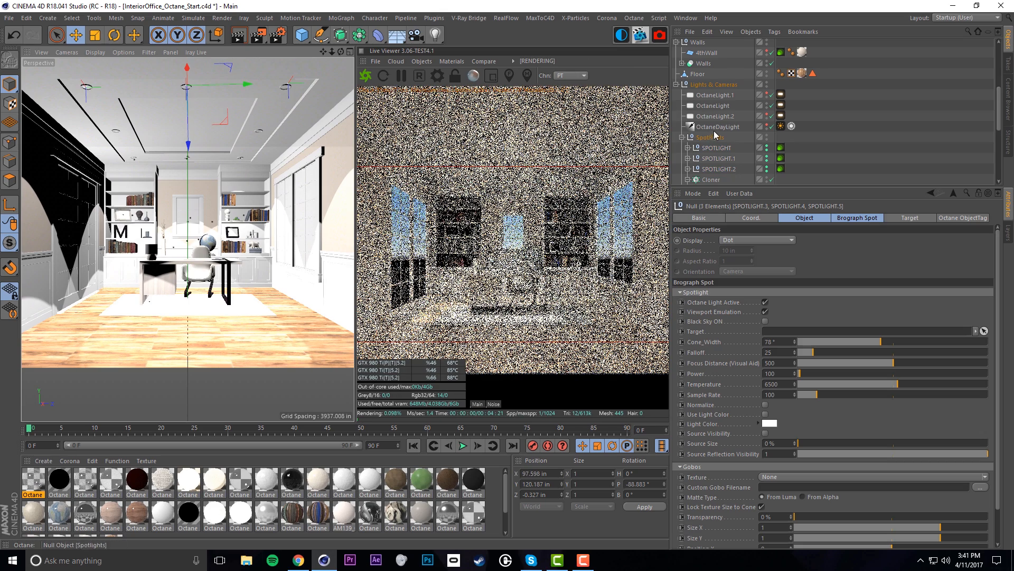
scroll(735, 151, "down", 5)
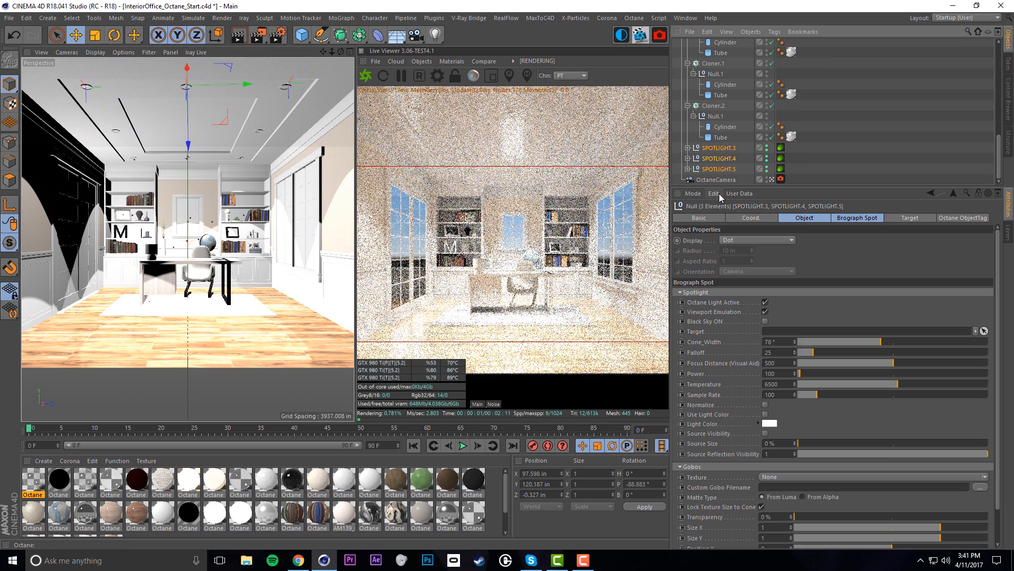
Move SPOTLIGHT.3–.5 into the Spotlights group
left_click(1007, 110)
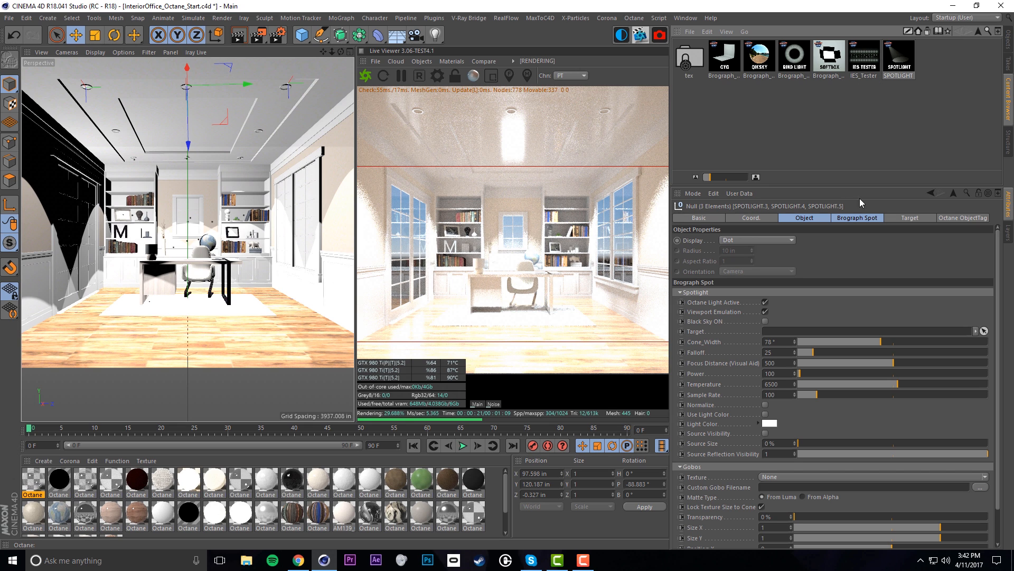
left_click(1008, 42)
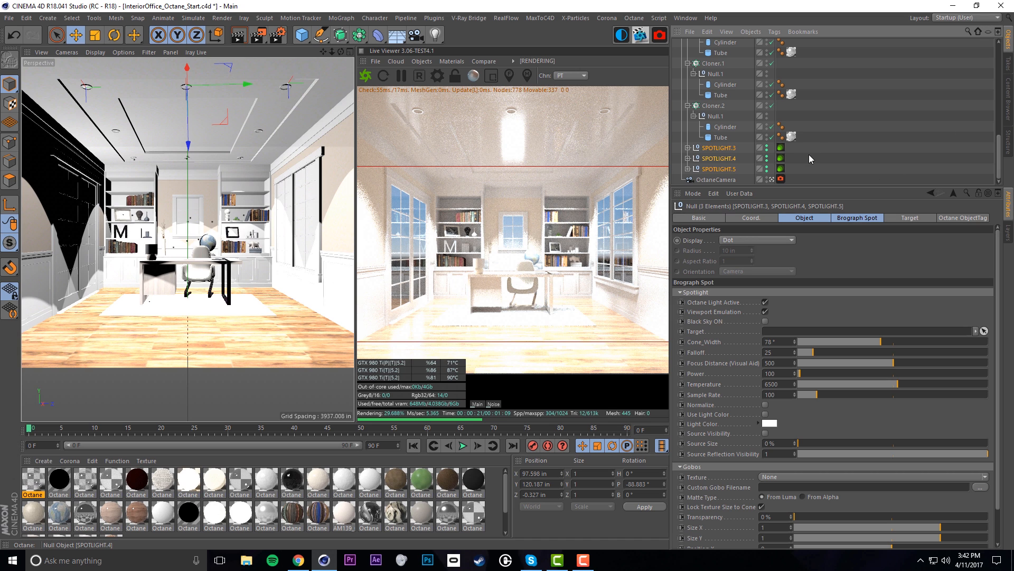
left_click_drag(728, 73, 711, 96)
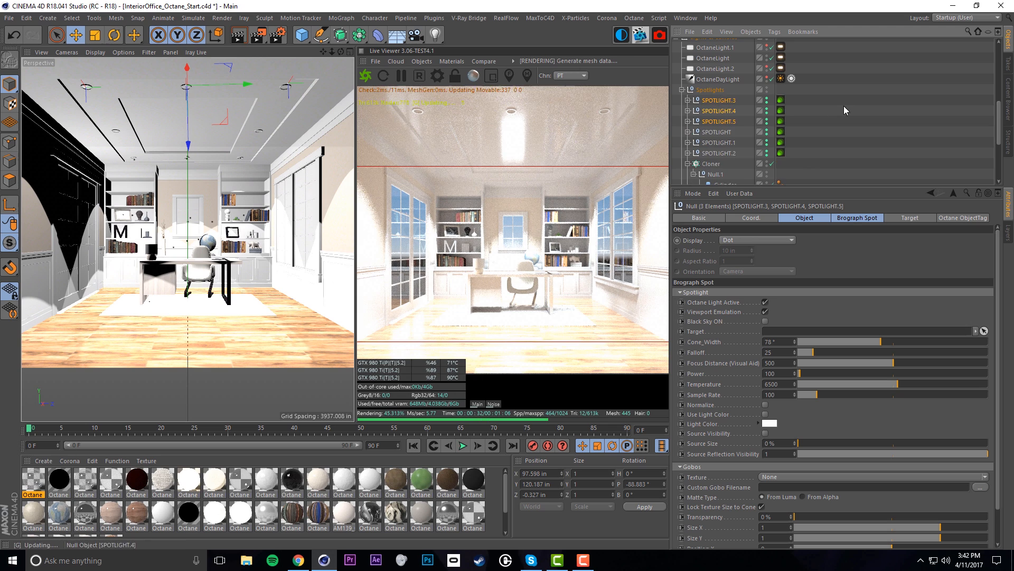
scroll(830, 147, "up", 3)
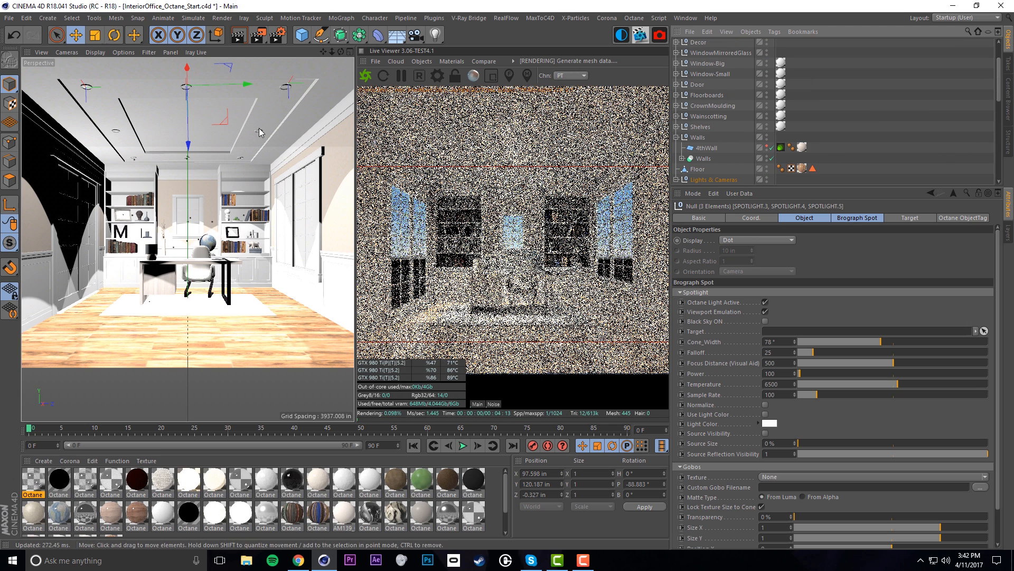
scroll(734, 132, "down", 5)
scroll(736, 102, "up", 3)
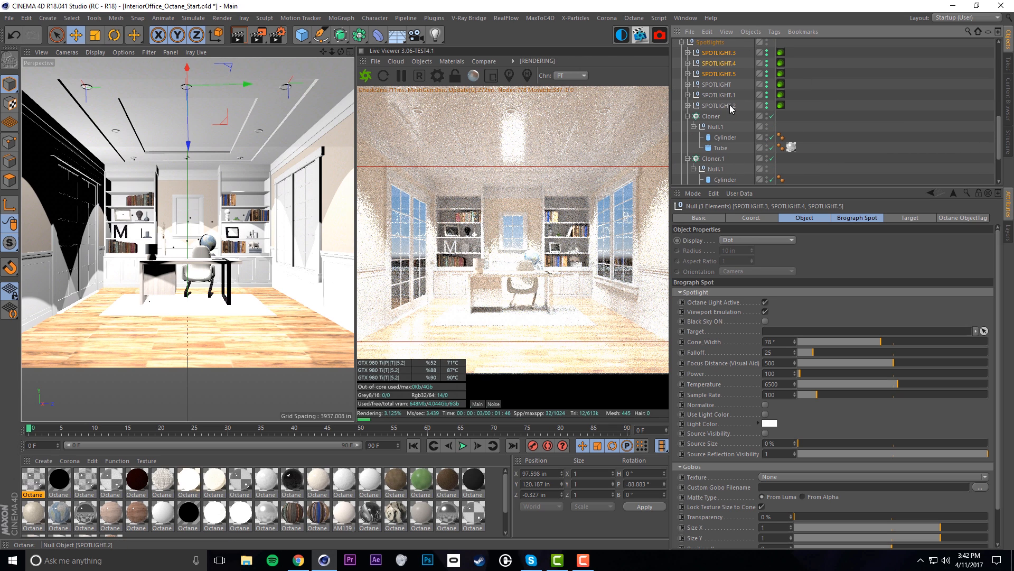
Copy SPOTLIGHT.4 and SPOTLIGHT.5 across the room as SPOTLIGHT.6 and SPOTLIGHT.7
left_click(719, 74)
left_click(715, 55)
left_click(718, 74)
left_click(716, 64, "shift")
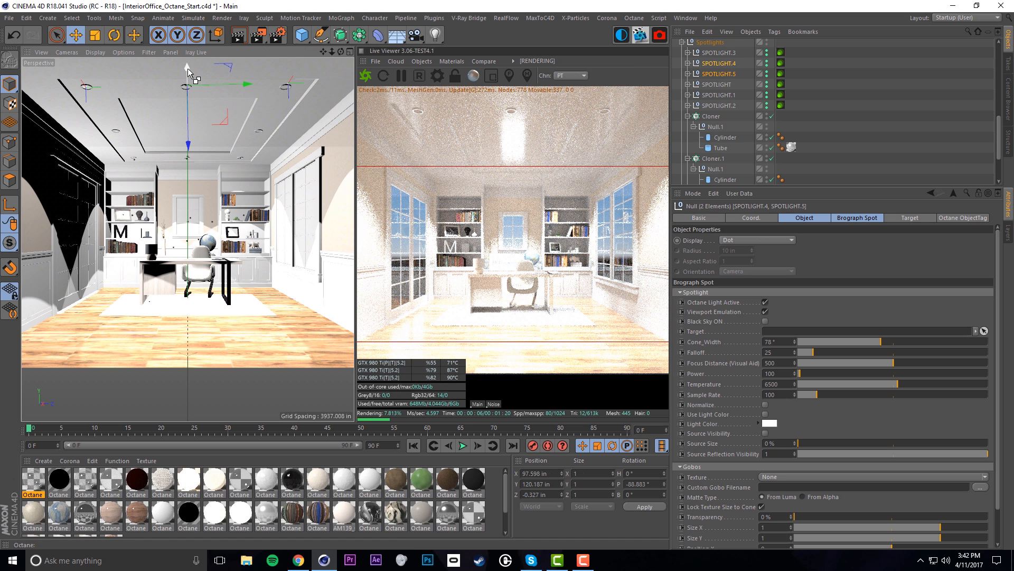
left_click_drag(185, 91, 176, 121, "ctrl")
Select all six grouped spotlights and try power 25, then 15
left_click(778, 113)
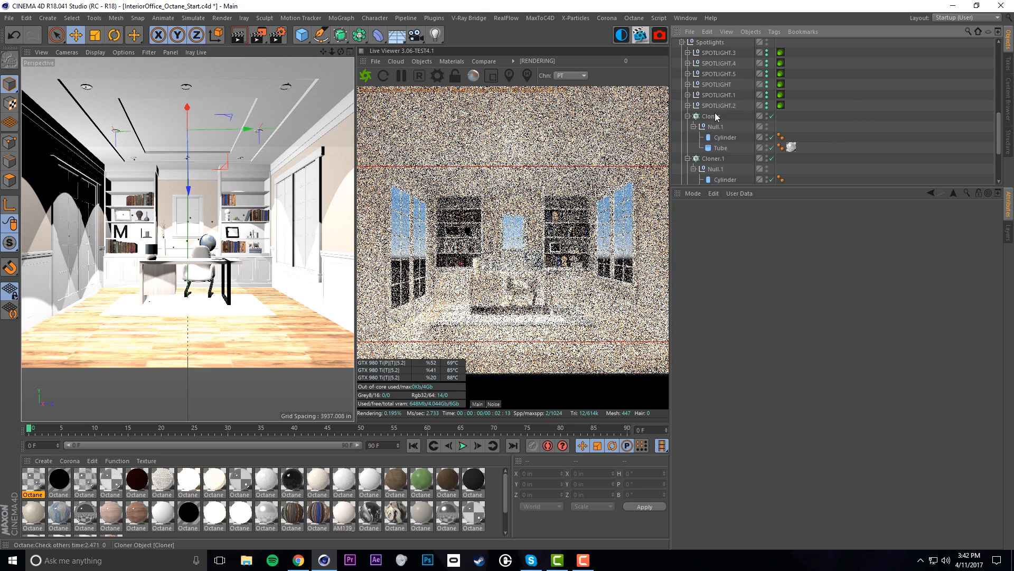
left_click(711, 106)
left_click(719, 54, "shift")
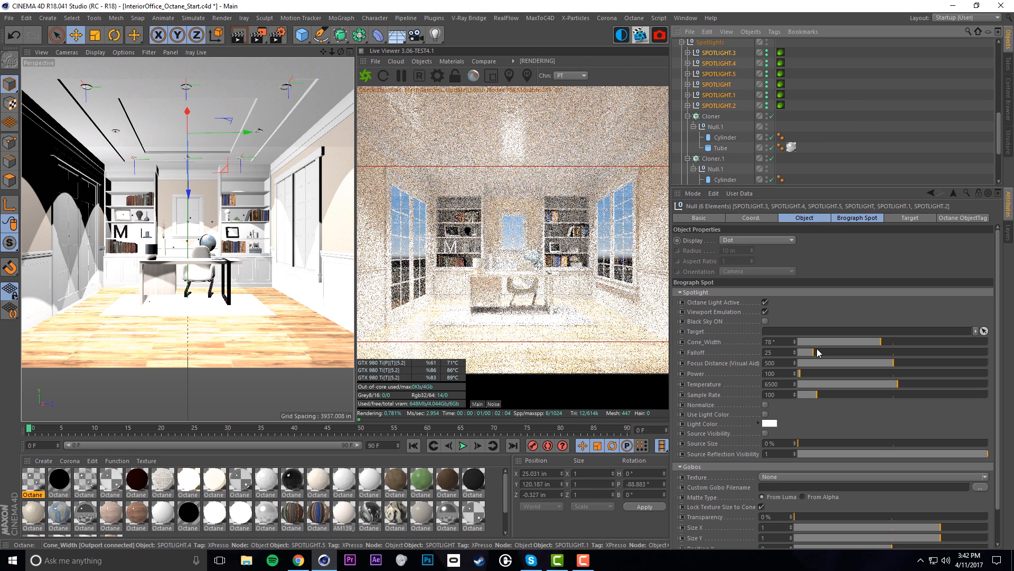
left_click(769, 373)
type("25")
key("Return")
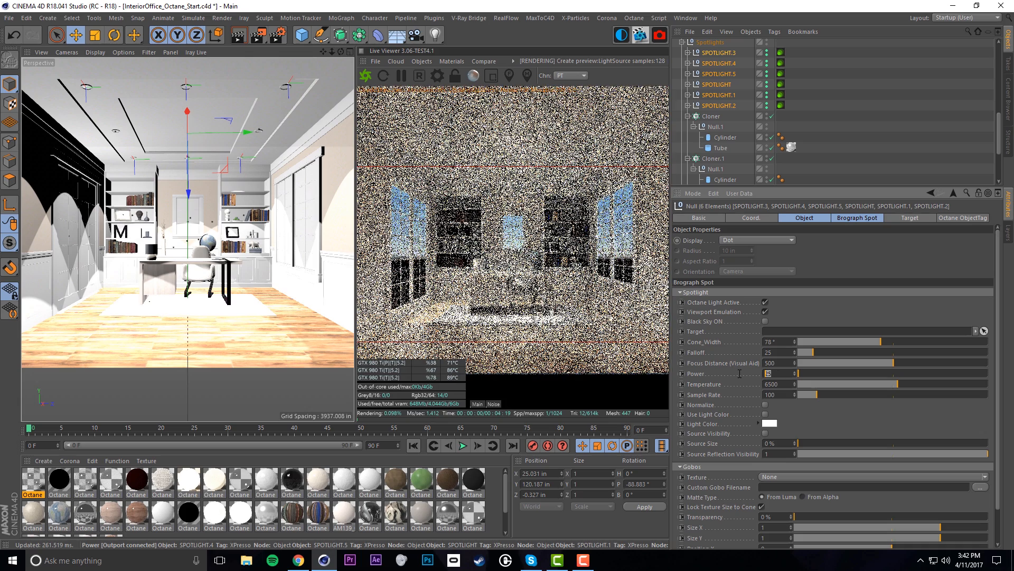
type("15")
key("Return")
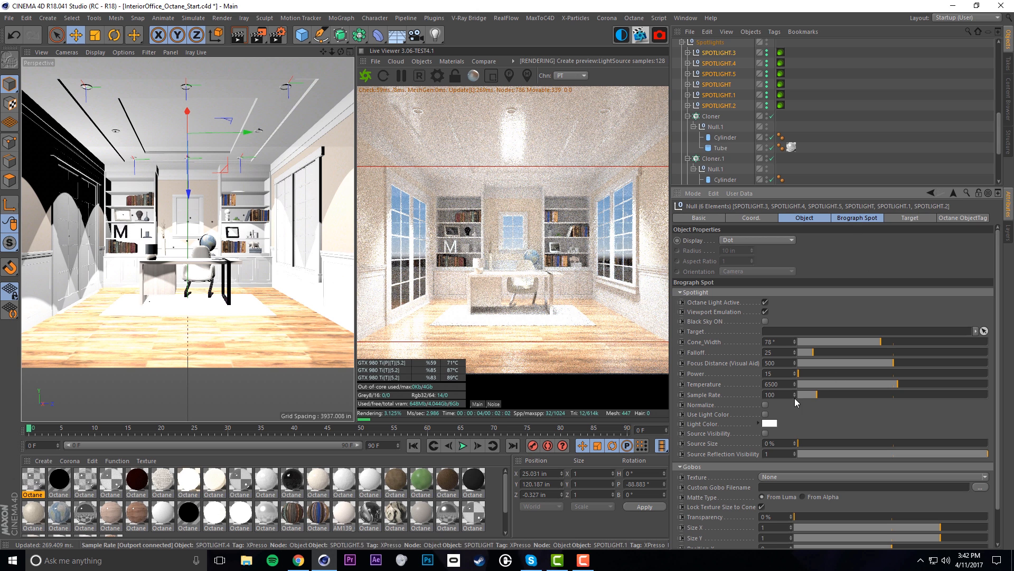
Lower the six spotlights' power to 10, then settle on 2.5
double_click(782, 372)
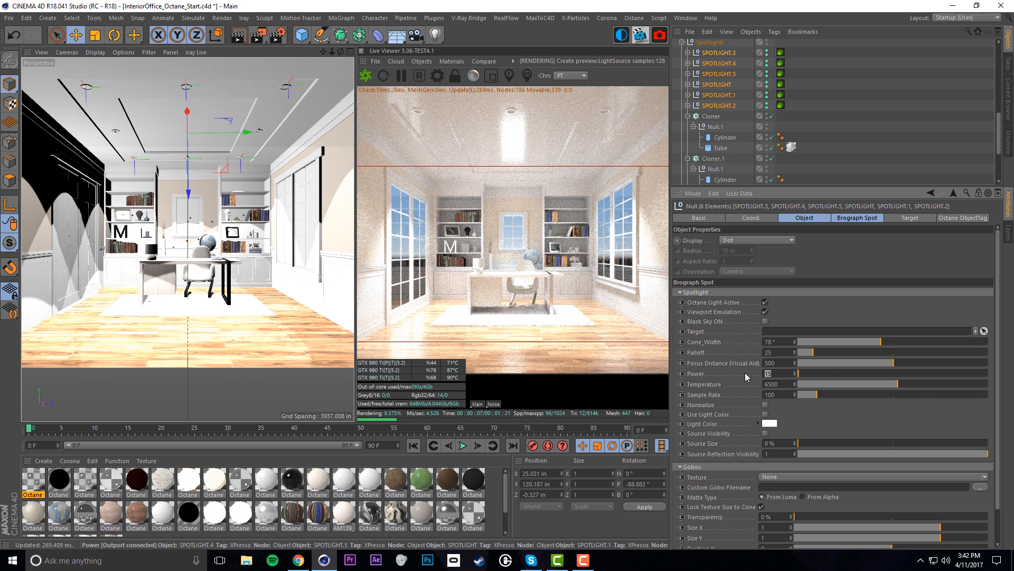
type("10")
key("Return")
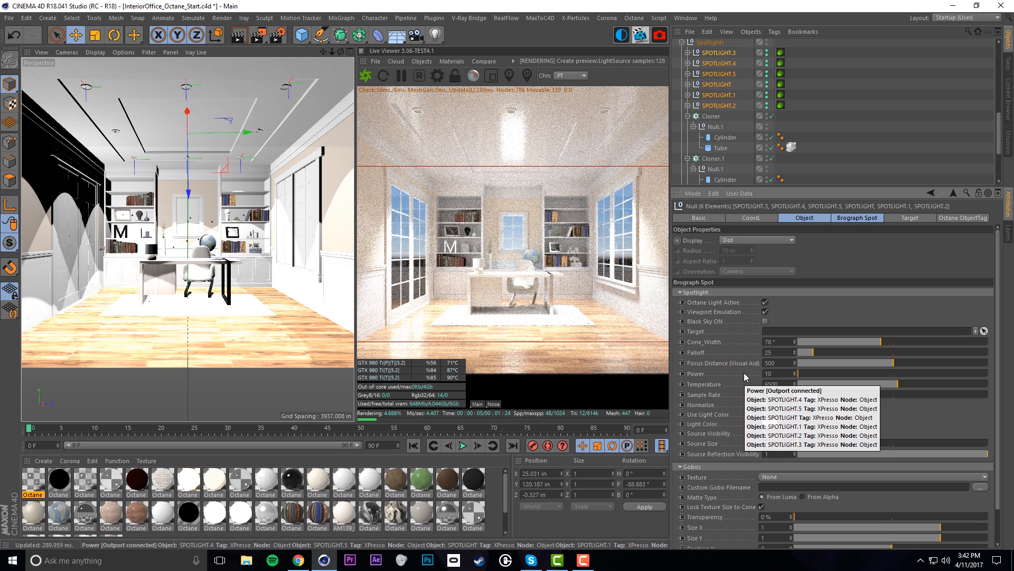
left_click(783, 373)
type("2.5")
key("Return")
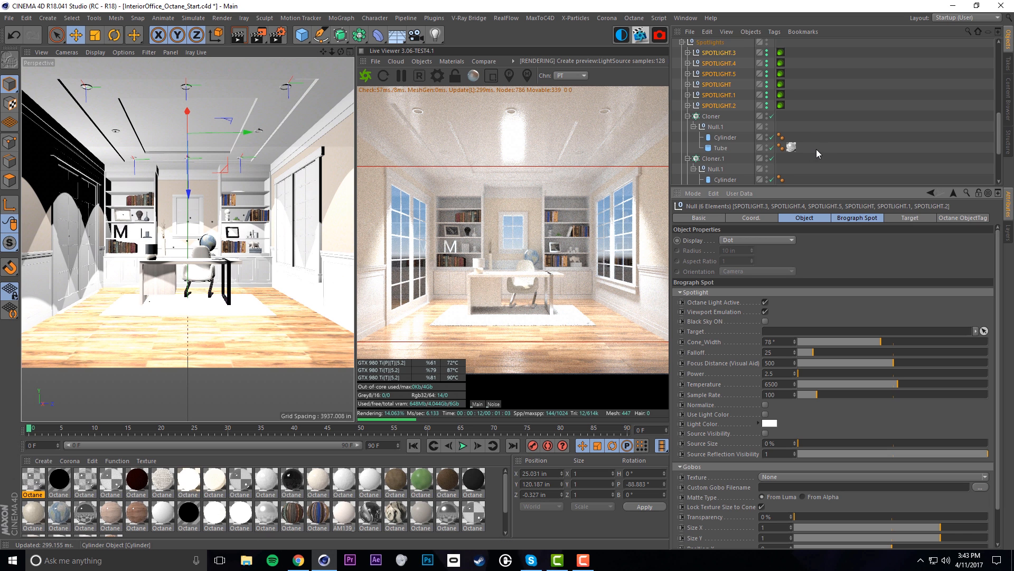
Move SPOTLIGHT.6 and SPOTLIGHT.7 into the Spotlights group and select all eight spotlights
scroll(792, 164, "down", 3)
left_click(722, 168)
left_click(696, 159, "shift")
left_click_drag(696, 159, 723, 64)
left_click(719, 137, "shift")
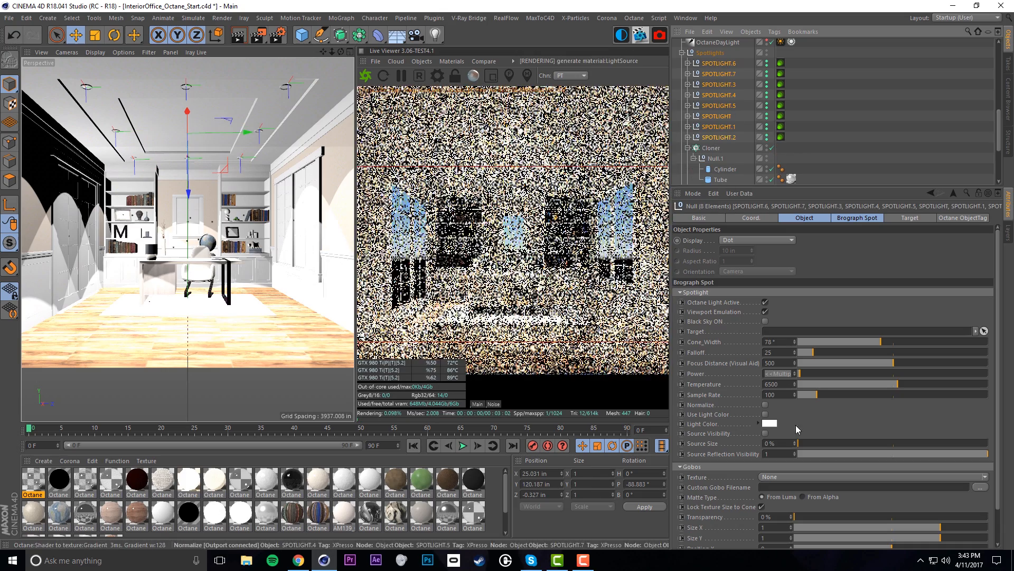
Set the spotlights' Brograph Spot power to 10, then to 20
left_click(783, 374)
type("10")
key("Return")
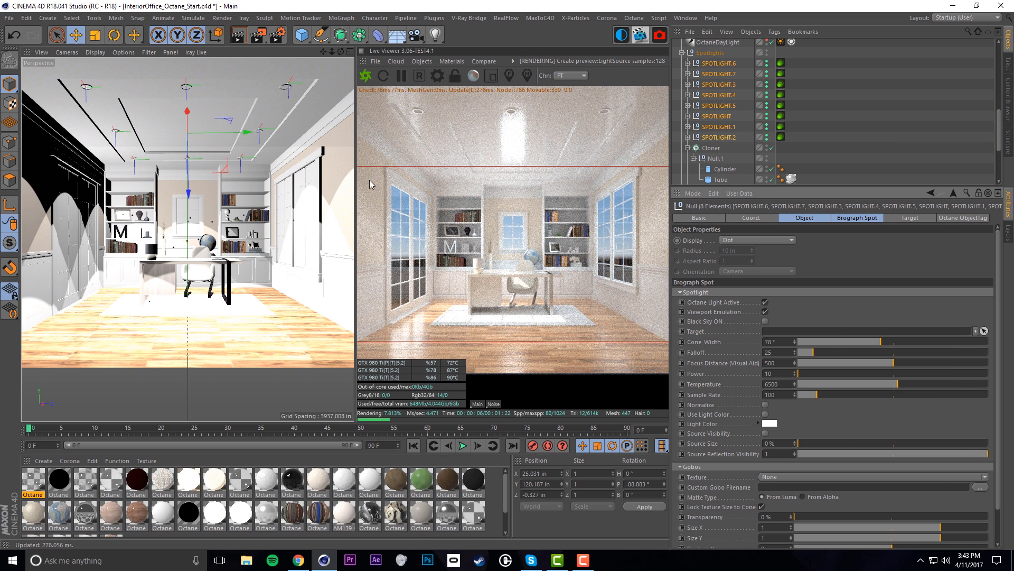
left_click(759, 373)
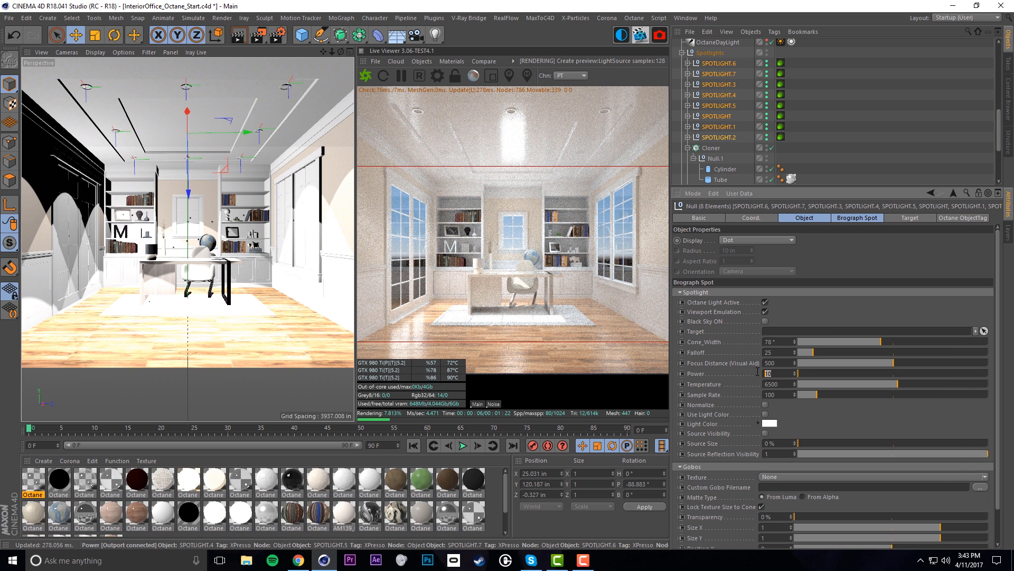
type("20")
key("Return")
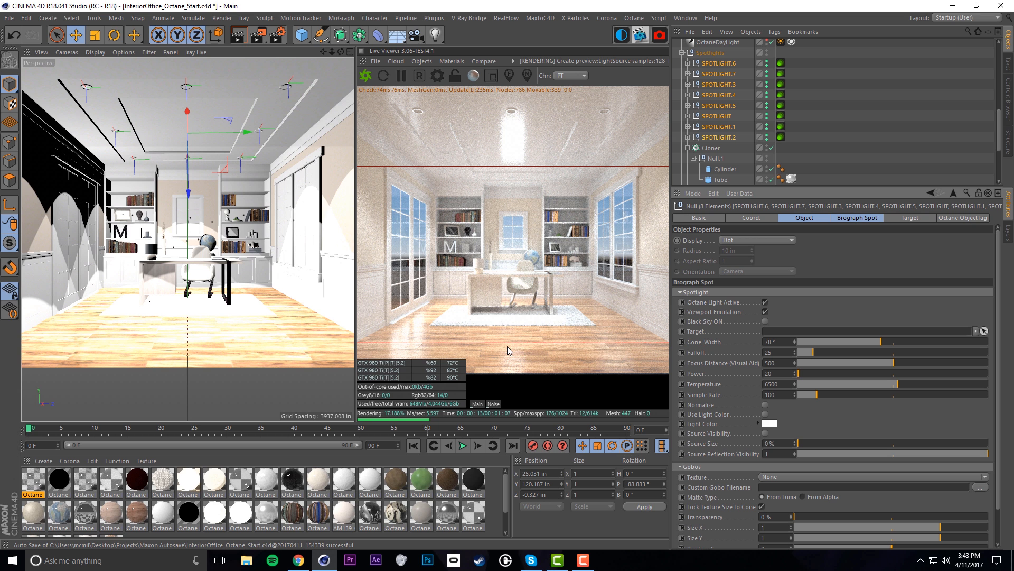
Try a spotlight power of 1, then settle on 15
left_click(771, 373)
type("1")
key("Return")
type("15")
key("Return")
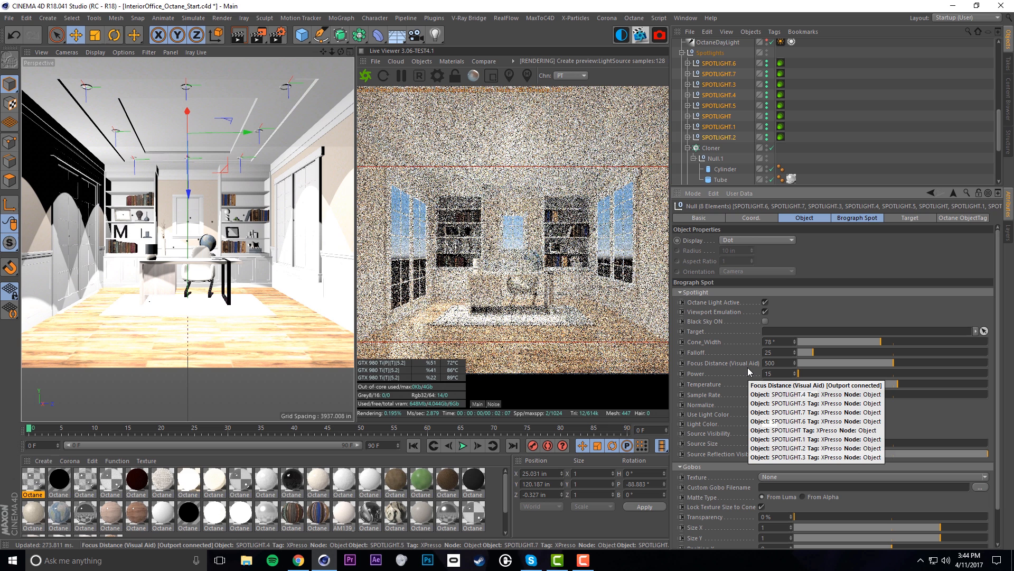
scroll(824, 100, "up", 3)
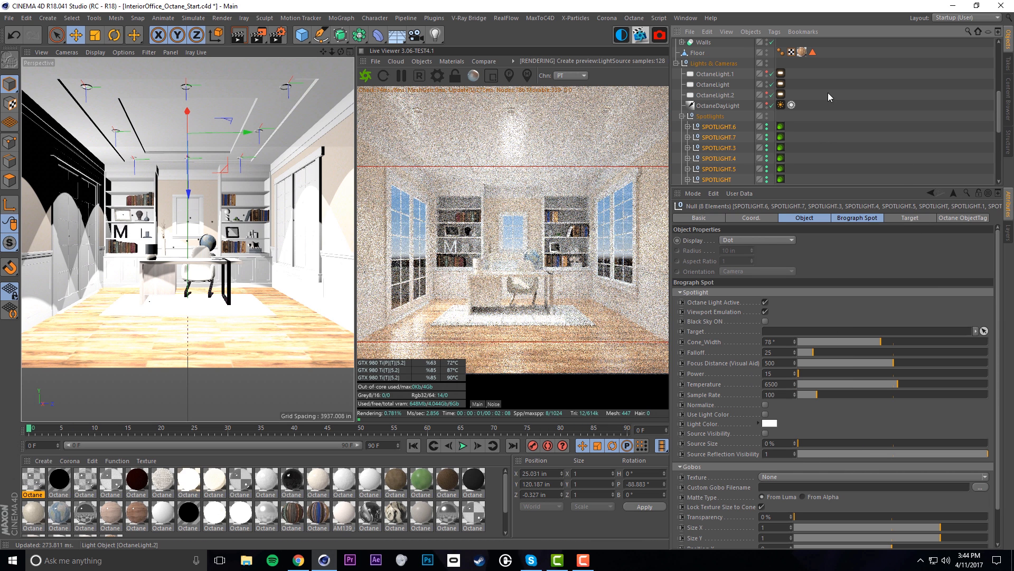
scroll(792, 159, "down", 5)
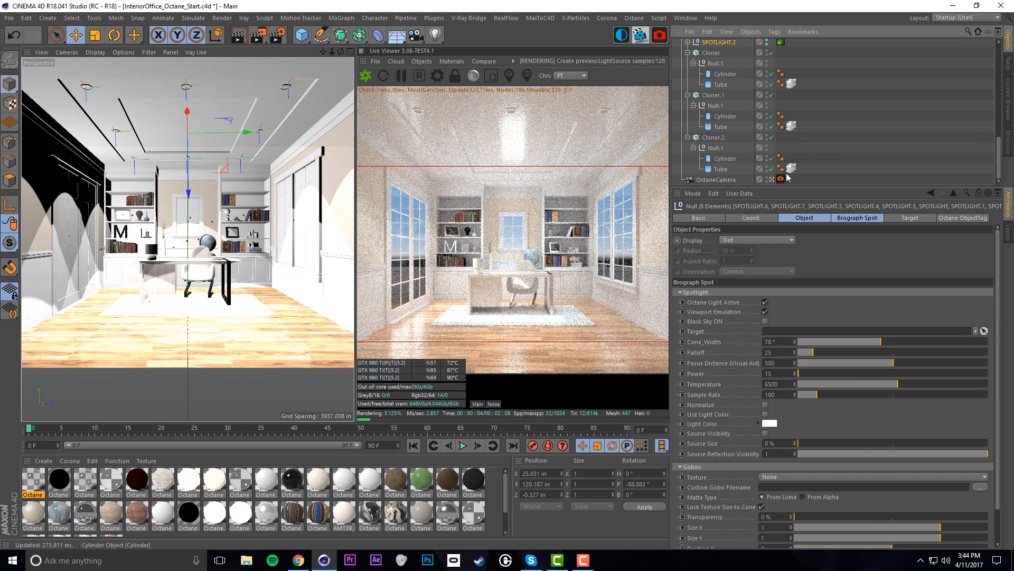
Set the Octane camera's Camera Imager exposure to 0.75, then 0.7, and reselect the eight spotlights
left_click(781, 179)
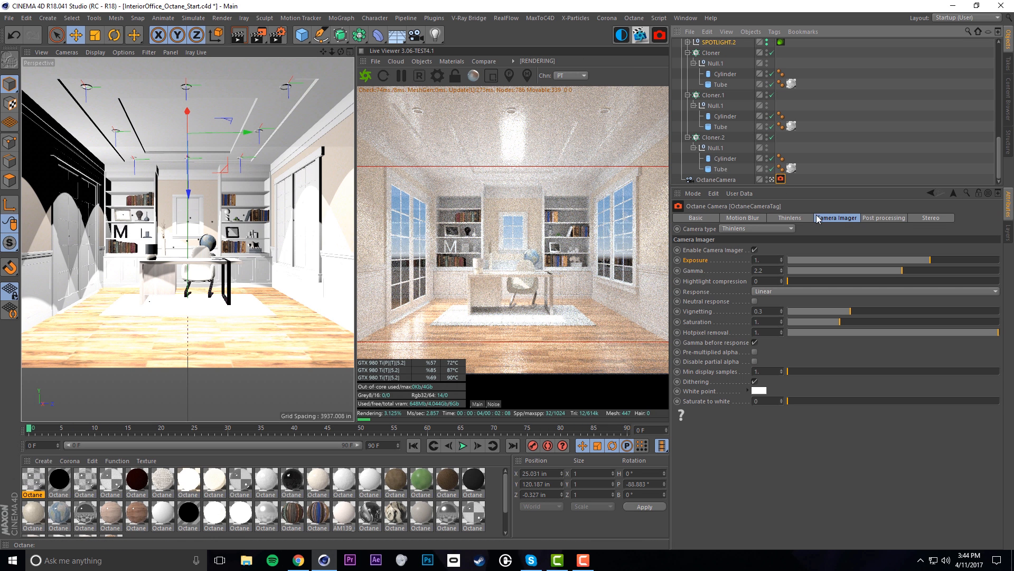
double_click(770, 259)
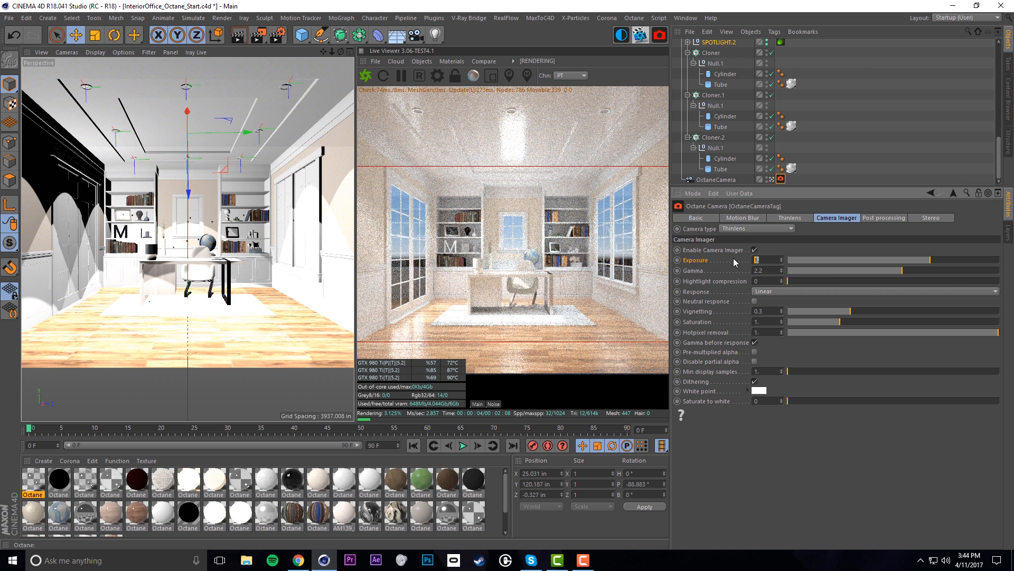
type(".75")
key("Return")
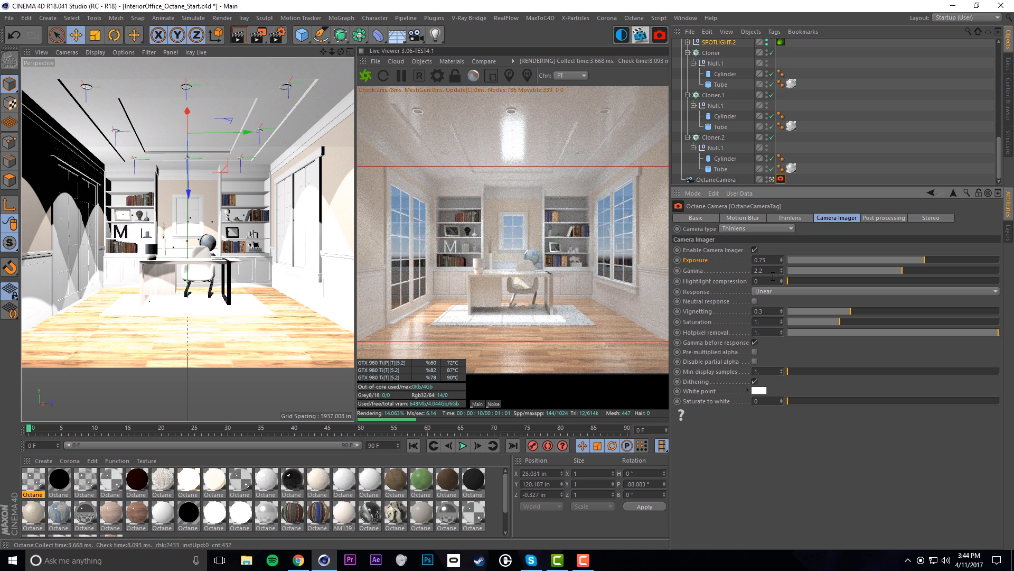
left_click_drag(768, 261, 732, 260)
type(".7")
key("Return")
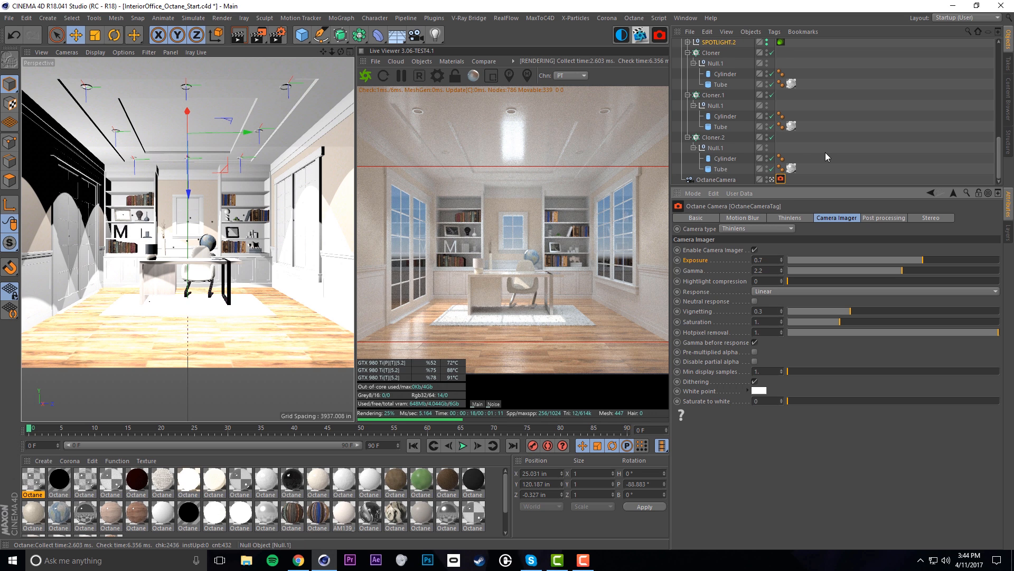
scroll(792, 137, "up", 4)
left_click_drag(743, 95, 719, 171)
Raise the selected spotlights' Brograph Spot power from 15 to 20
left_click(780, 372)
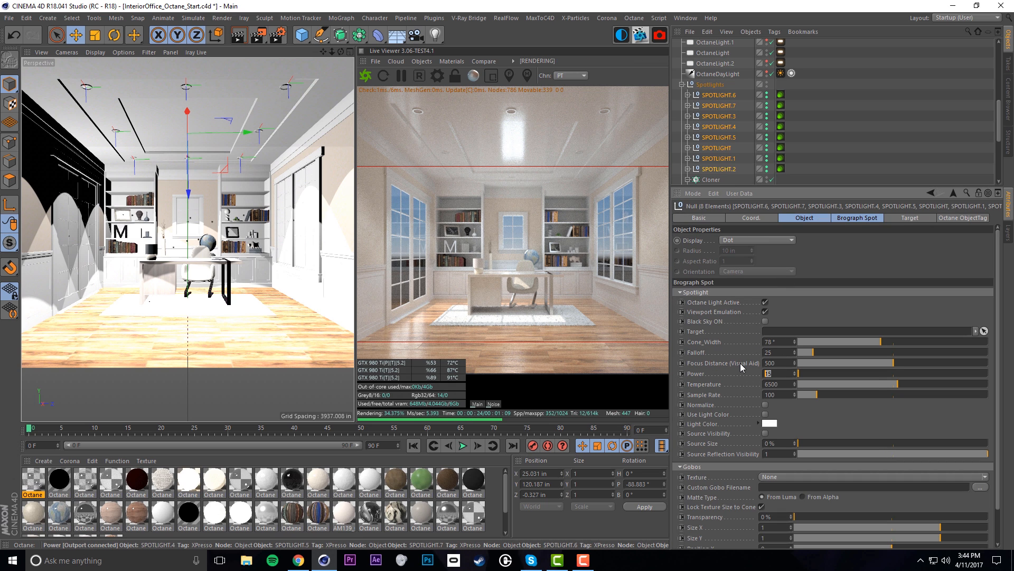
type("20")
key("Return")
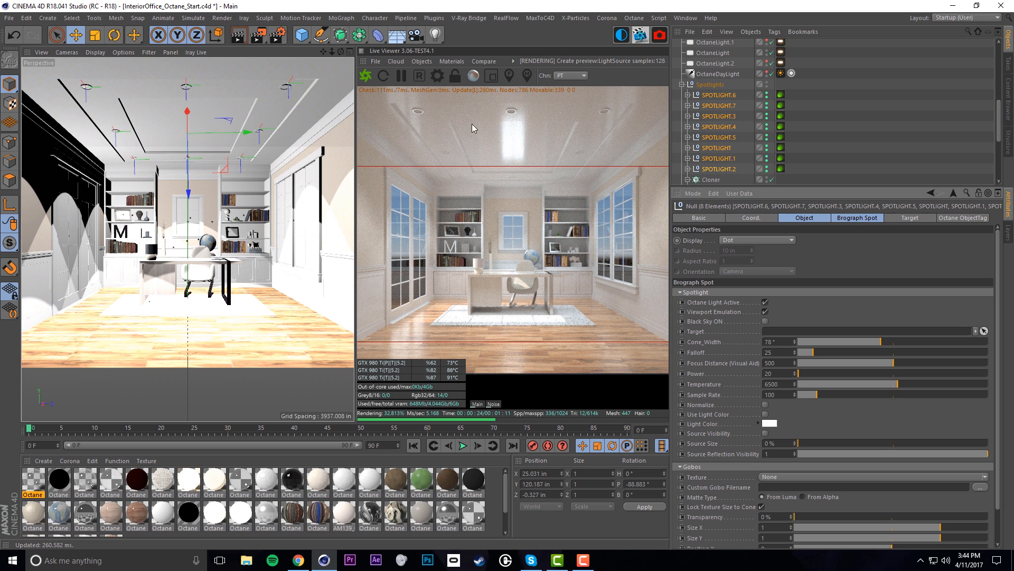
scroll(708, 127, "down", 4)
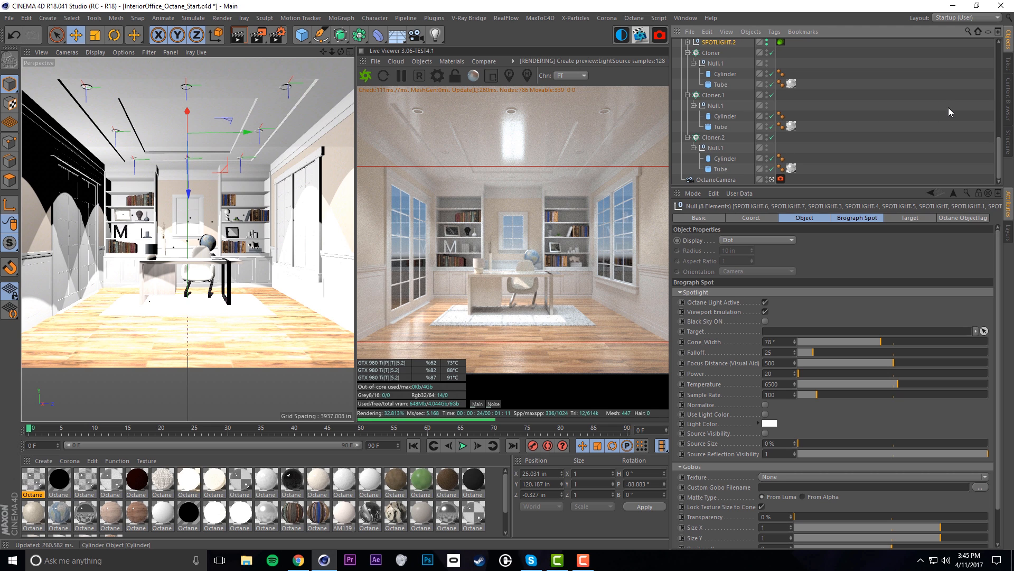
Create Octane Material.23 and assign Blackbody emission in its Emission channel
left_click(45, 461)
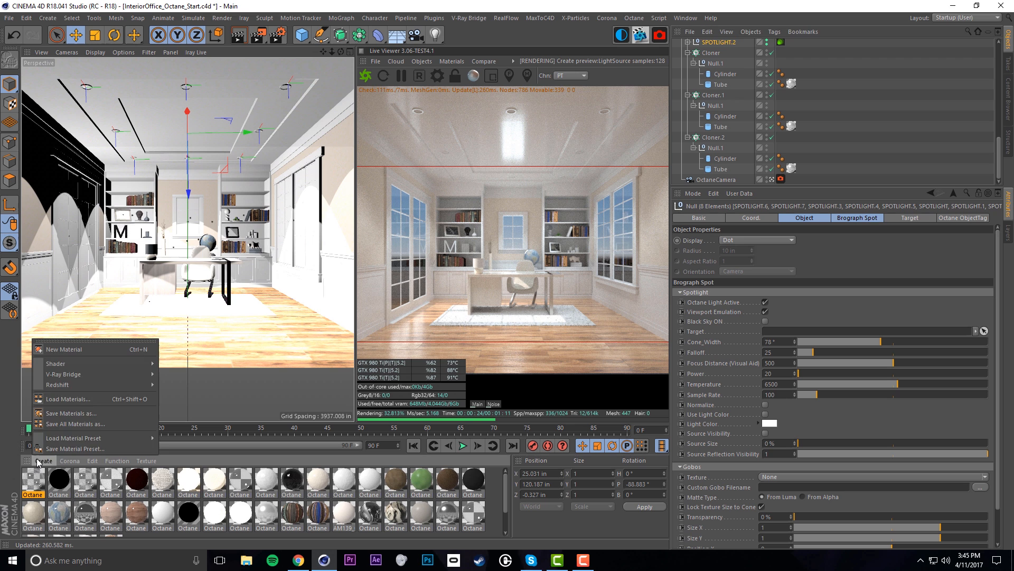
mouse_move(109, 364)
left_click(249, 376)
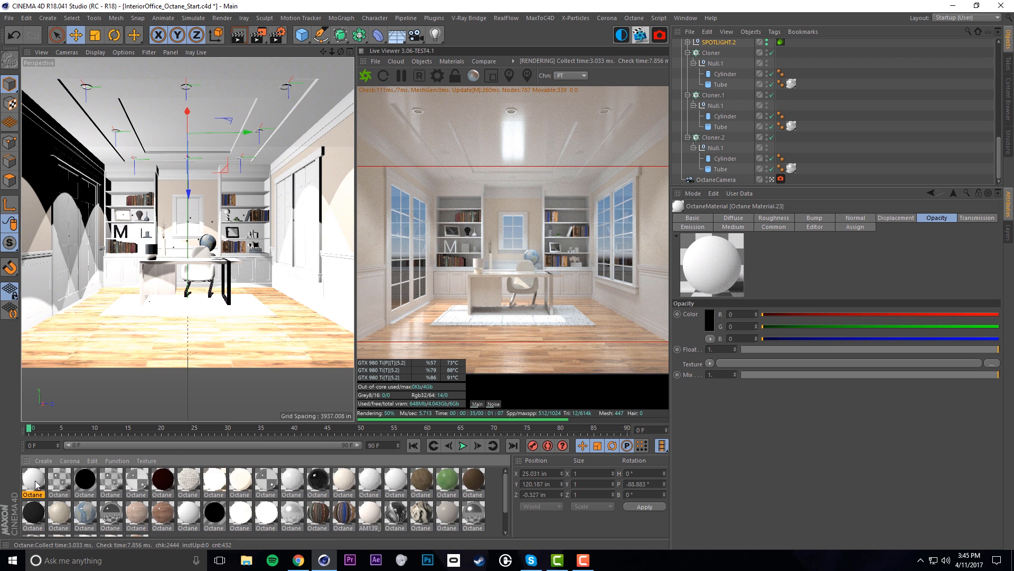
left_click(696, 227)
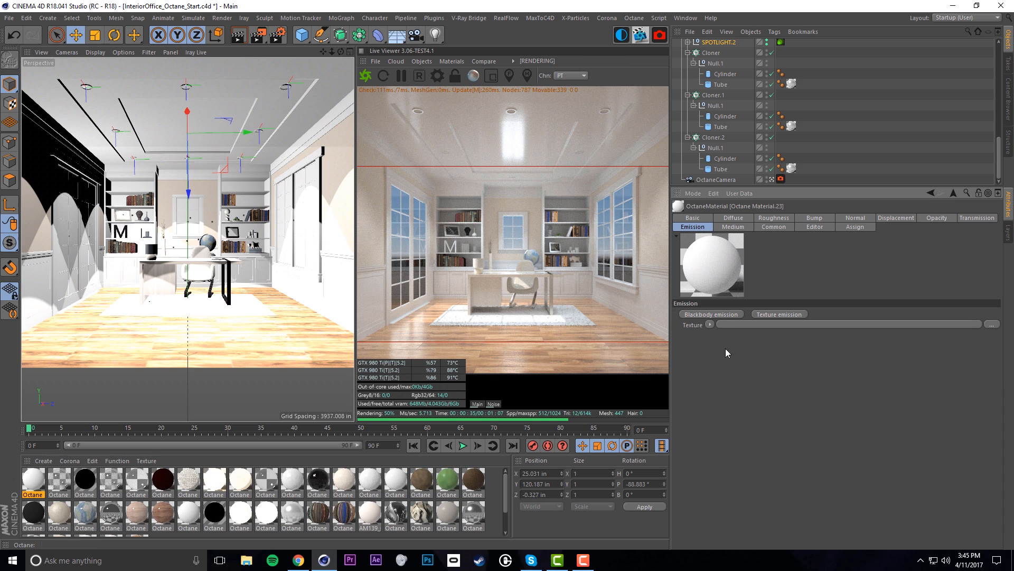
left_click(710, 314)
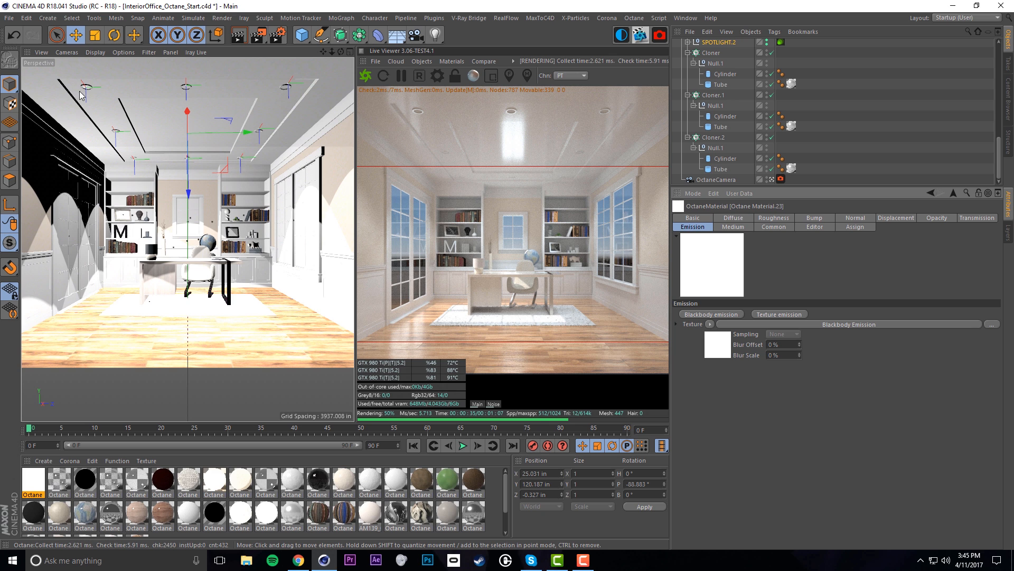
Apply the glowing Octane Material.23 to the first cloner's Cylinder
left_click(709, 168)
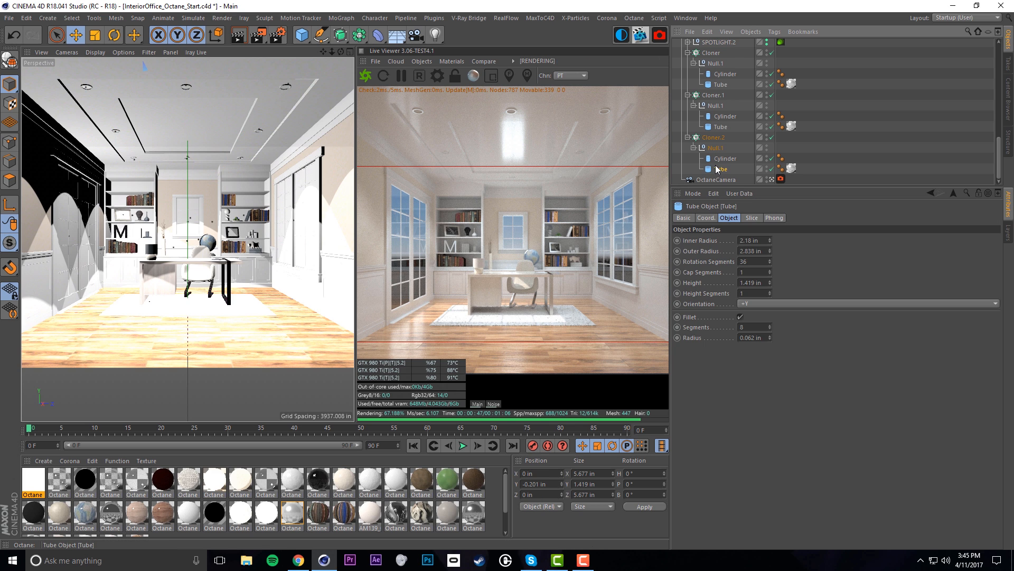
left_click(725, 84)
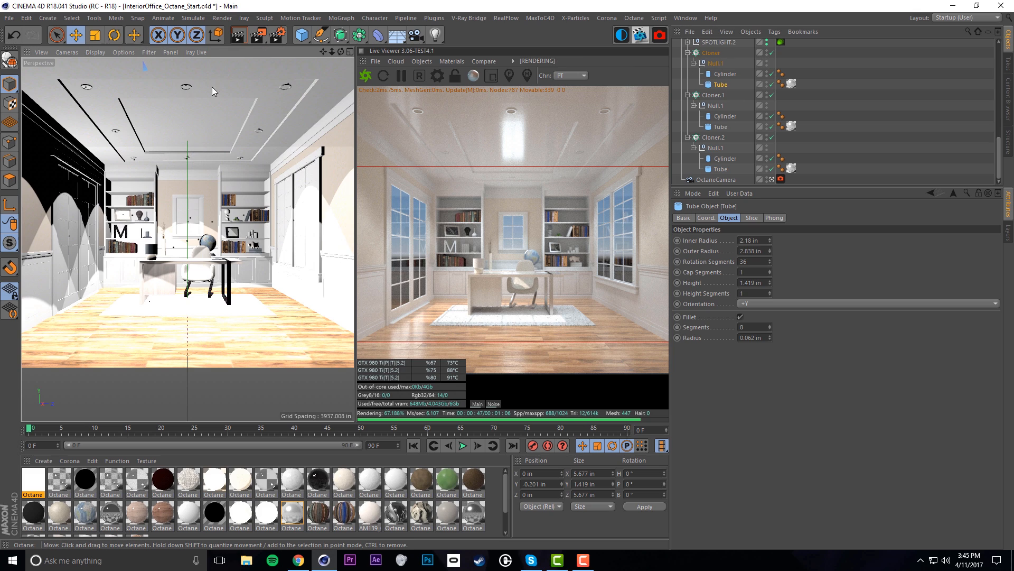
scroll(191, 87, "up", 10)
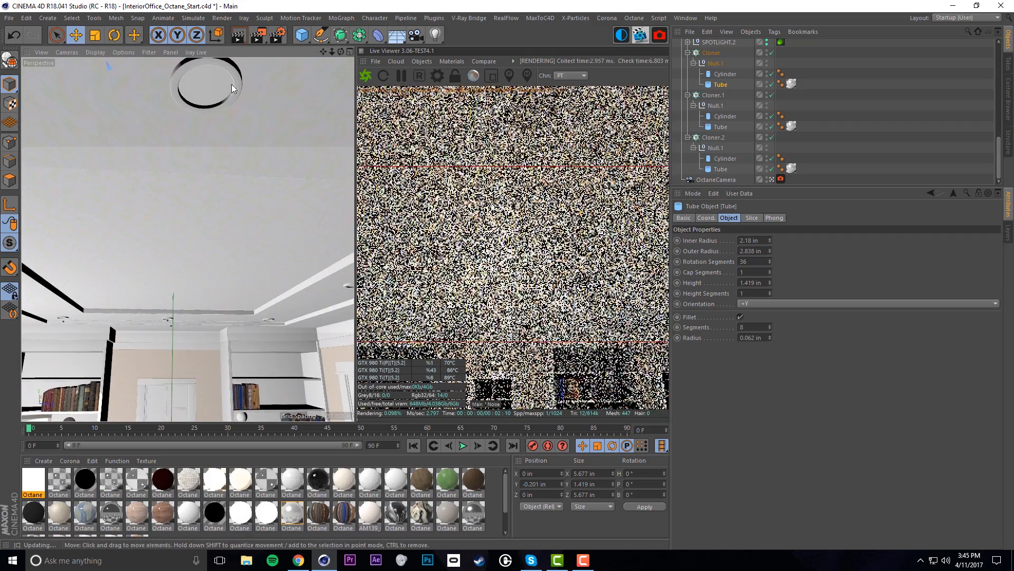
middle_click_drag(231, 85, 222, 181, "alt")
left_click_drag(222, 181, 227, 135, "alt")
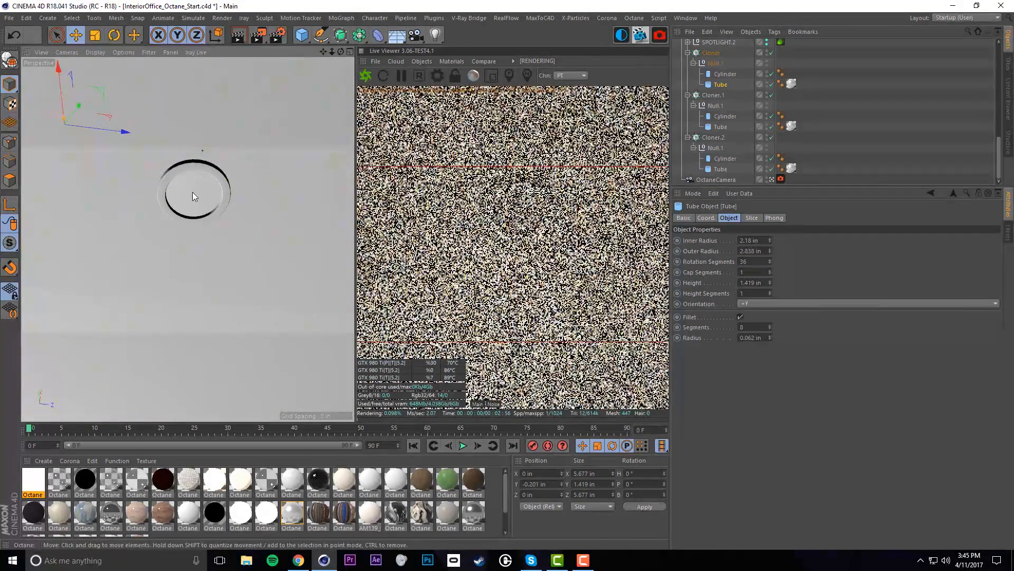
left_click(193, 193)
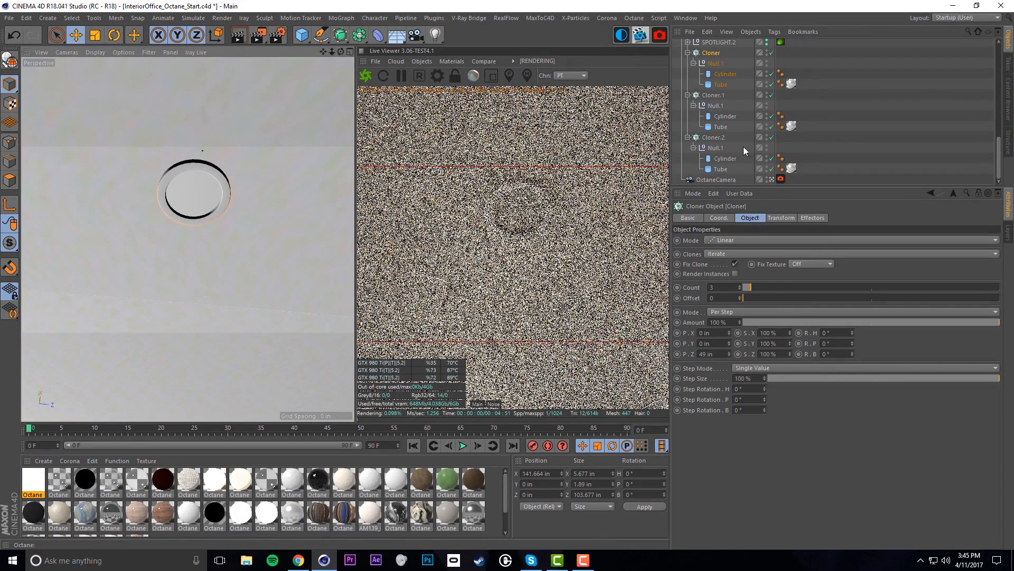
left_click(37, 482)
left_click_drag(31, 480, 725, 75)
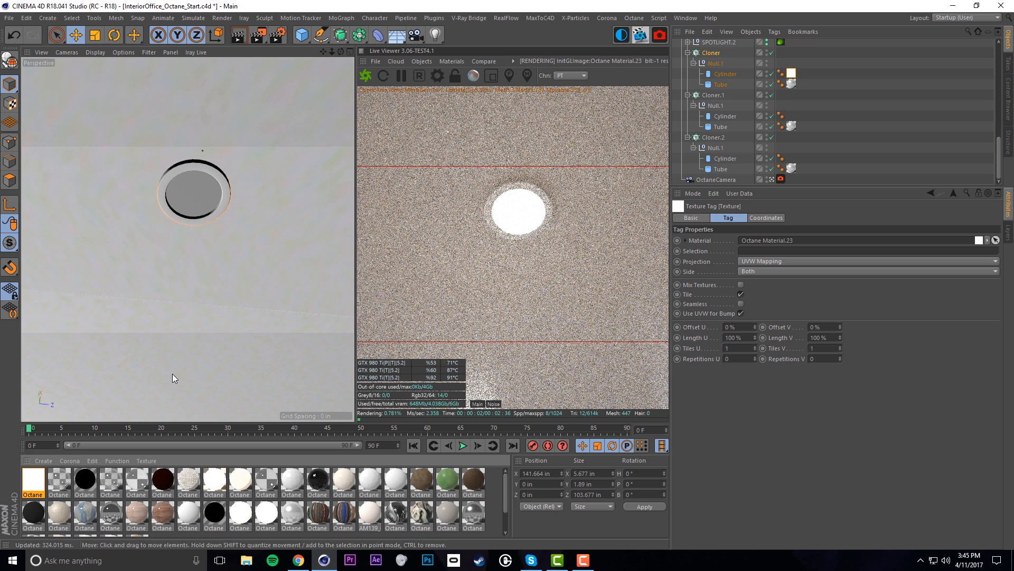
Copy the material tag to Cloner.1 and Cloner.2 Cylinders and enable Render Instances on all three cloners
key("ctrl+shift+z")
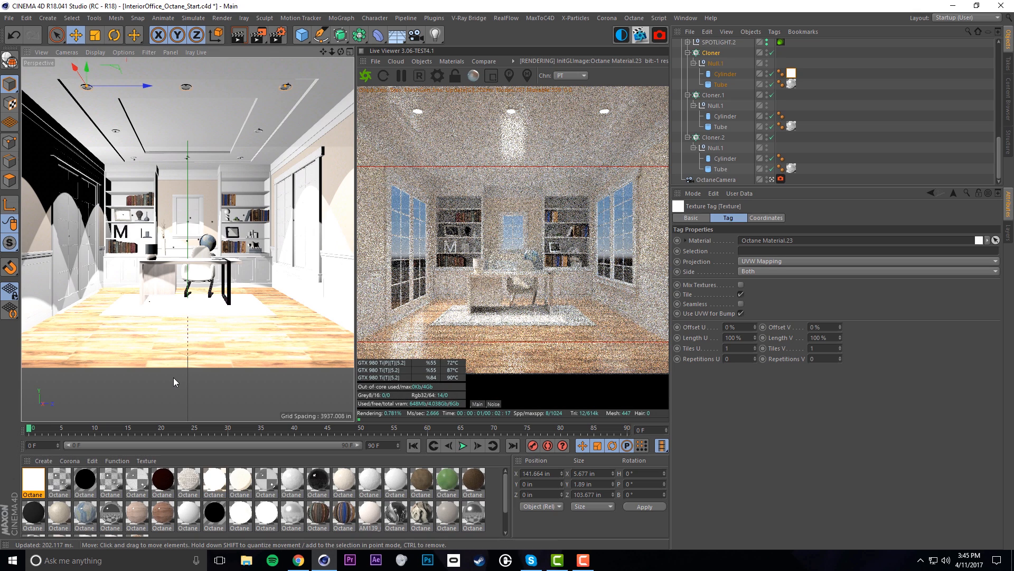
left_click_drag(793, 78, 791, 159, "ctrl")
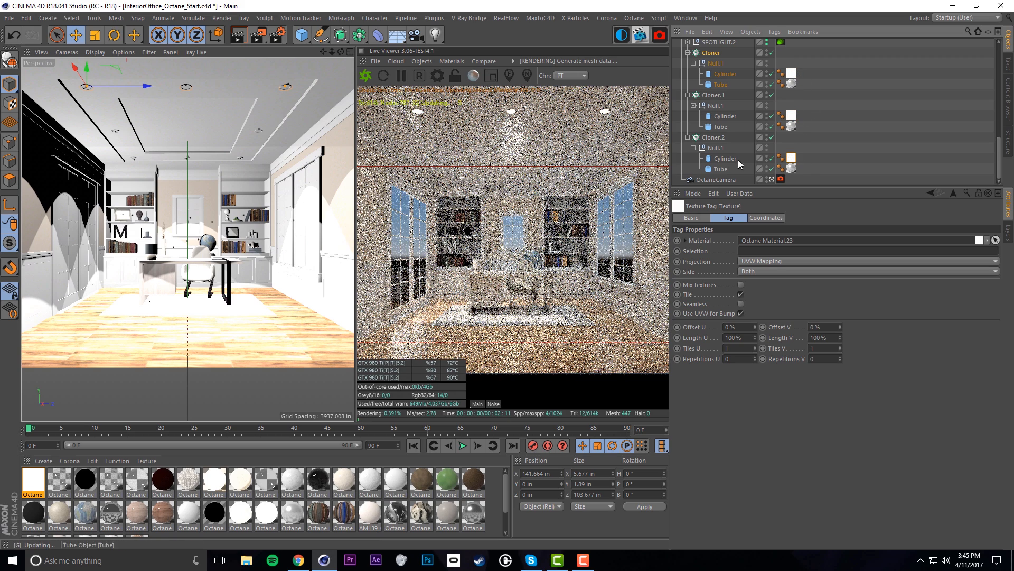
left_click(710, 138)
left_click(715, 95, "ctrl")
left_click(711, 53, "ctrl")
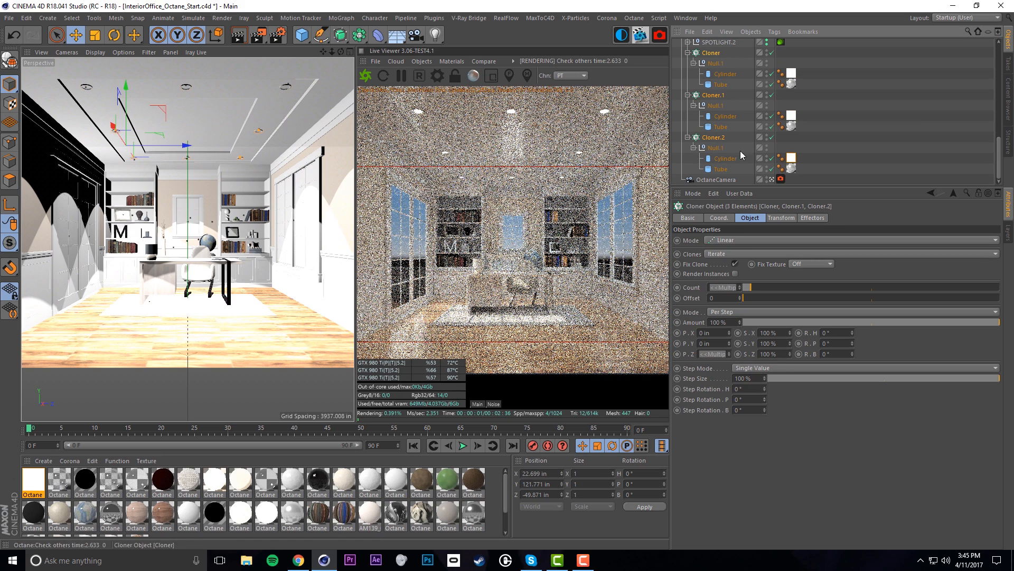
left_click(735, 274)
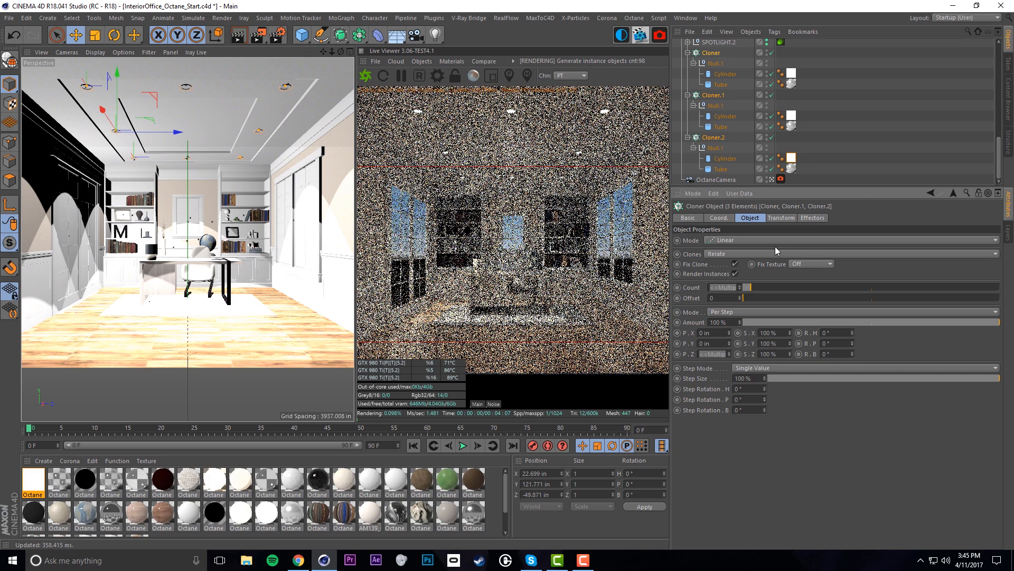
left_click(841, 153)
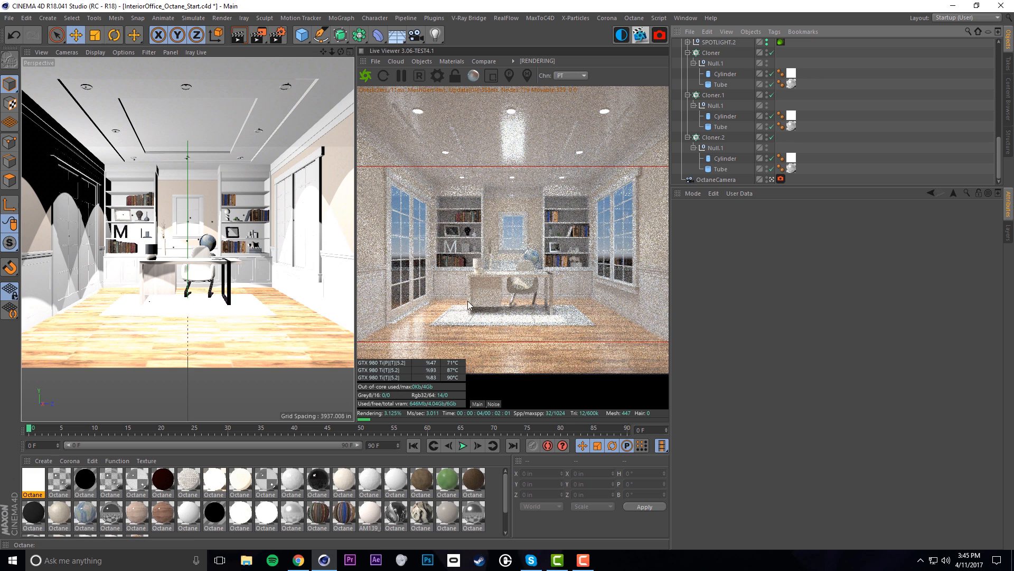
In Material.23's Blackbody emission shader, disable Normalize and enable Surface brightness
left_click(791, 158)
double_click(791, 157)
left_click(709, 349)
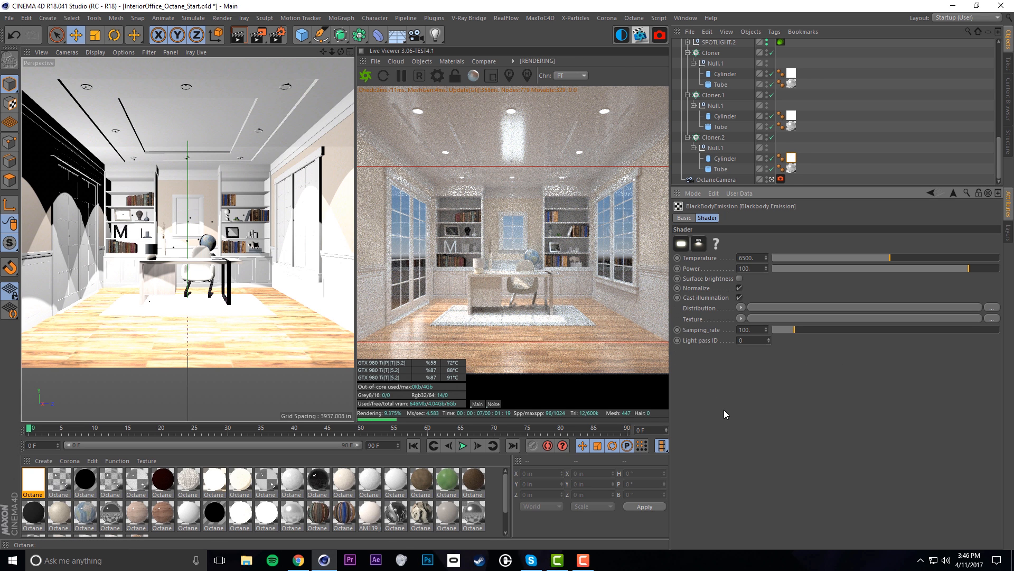
left_click(739, 288)
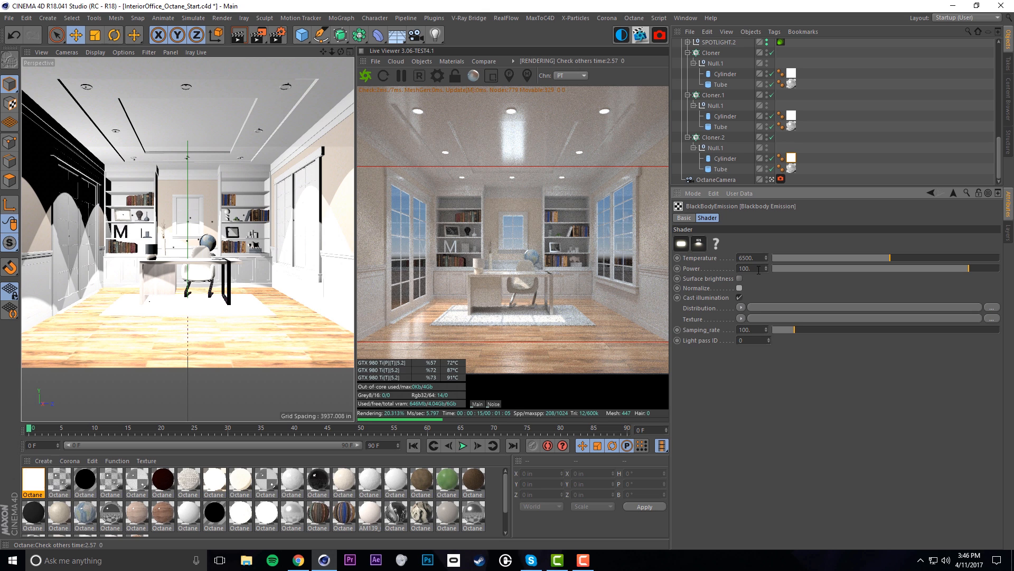
left_click(739, 278)
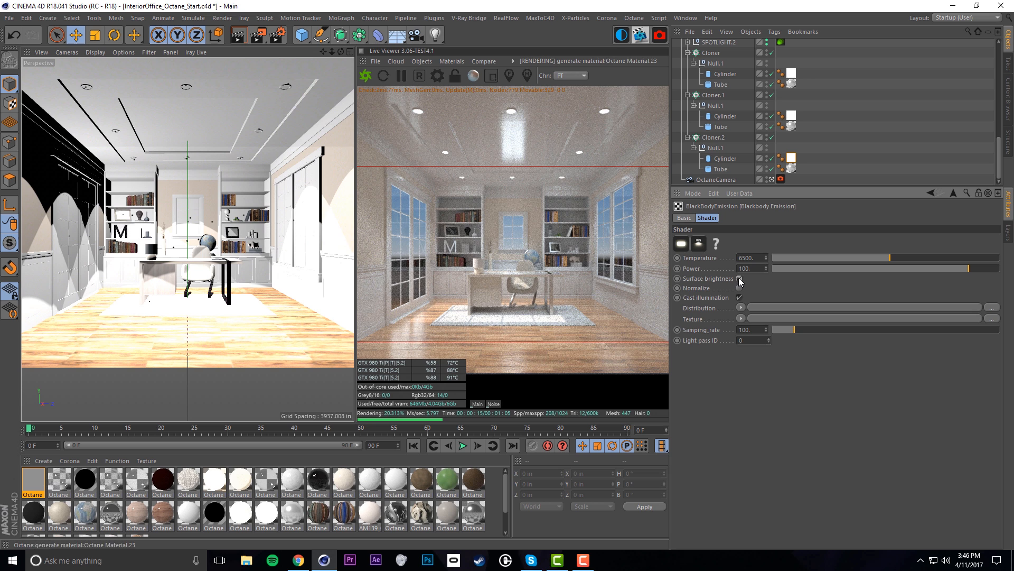
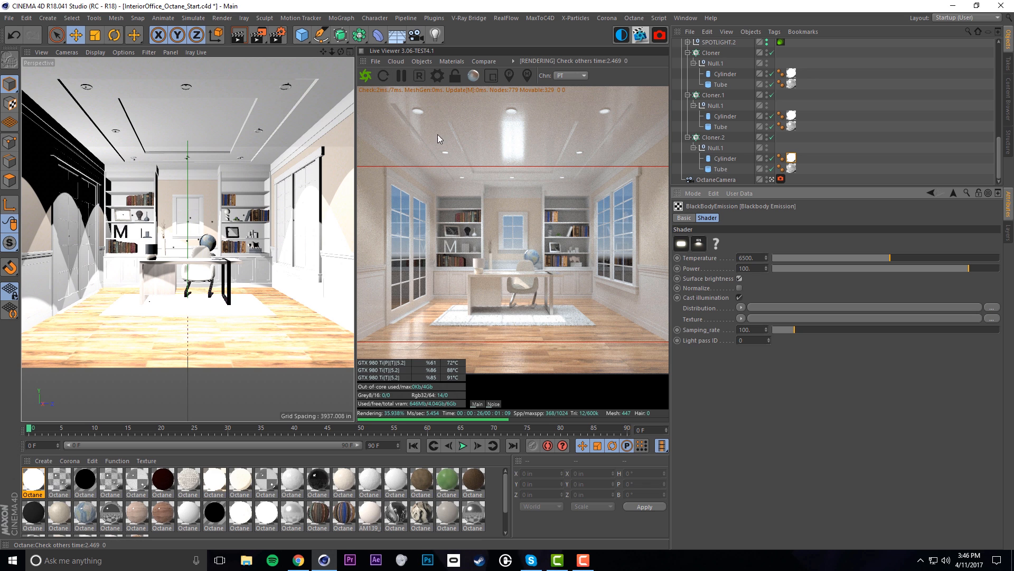
Select SPOTLIGHT, SPOTLIGHT.1 and SPOTLIGHT.2 and rotate them to a new aim
scroll(799, 142, "up", 5)
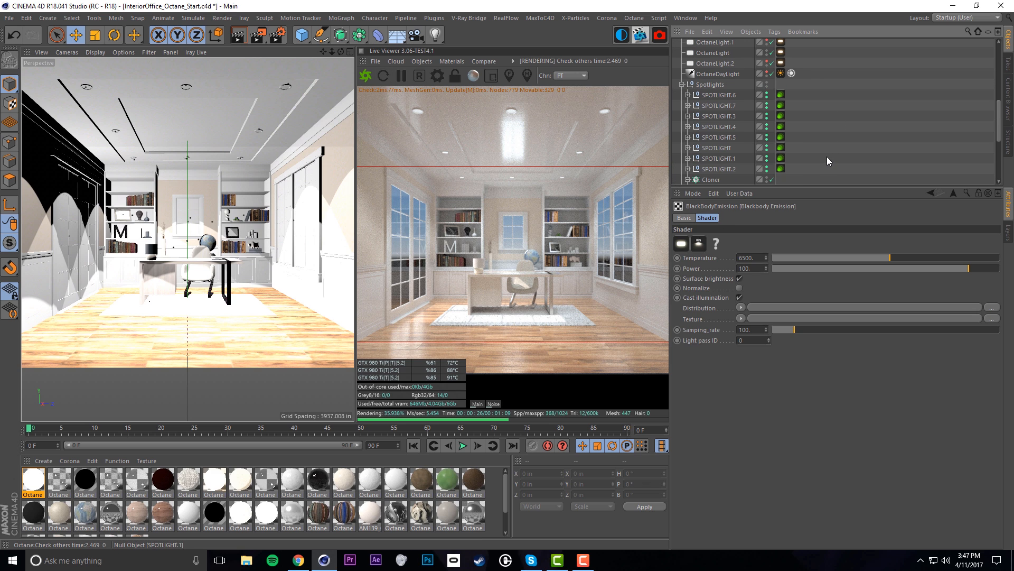
left_click(723, 94)
left_click(722, 115)
left_click(718, 148)
left_click(718, 169, "shift")
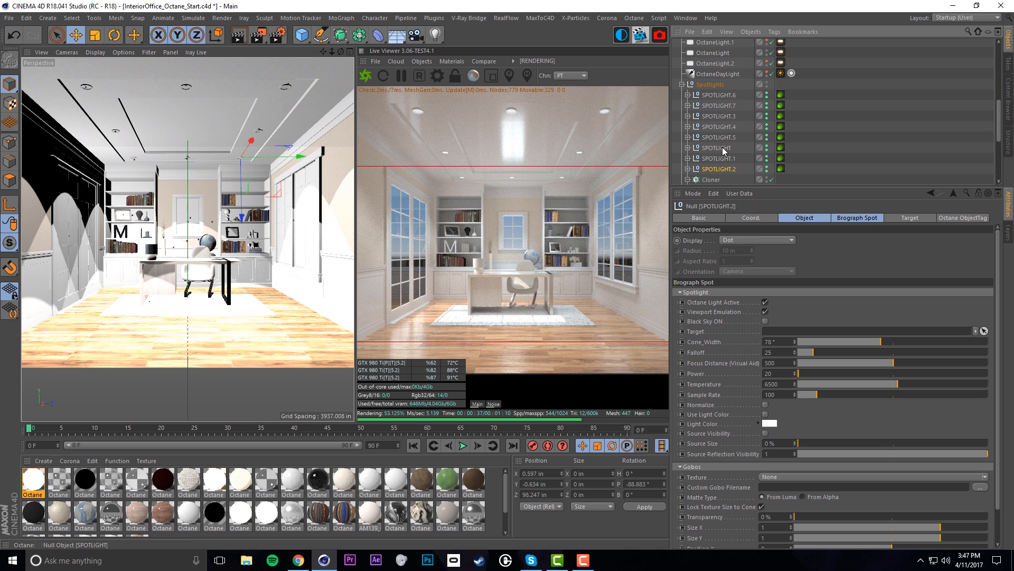
key("r")
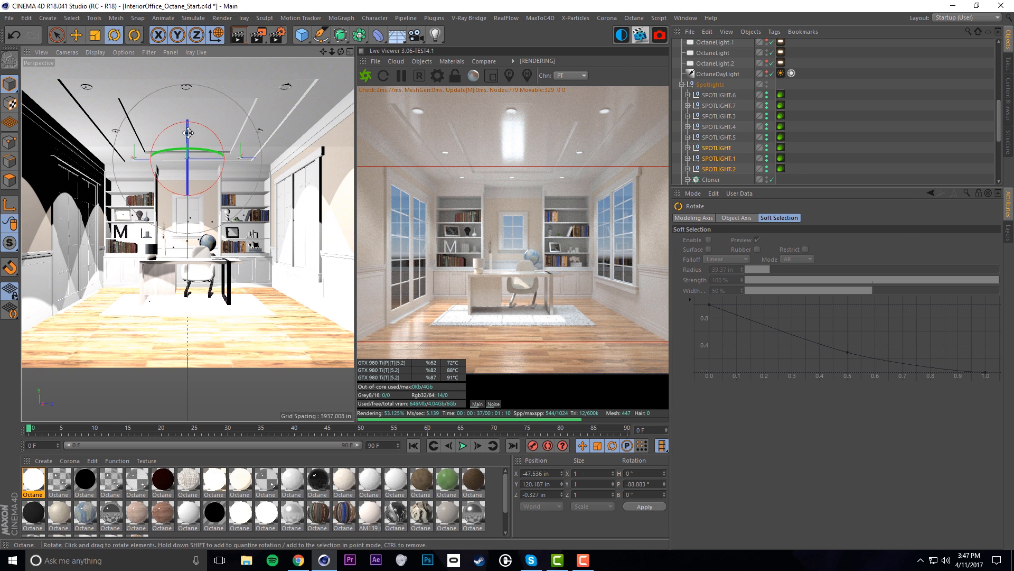
left_click_drag(188, 132, 187, 135)
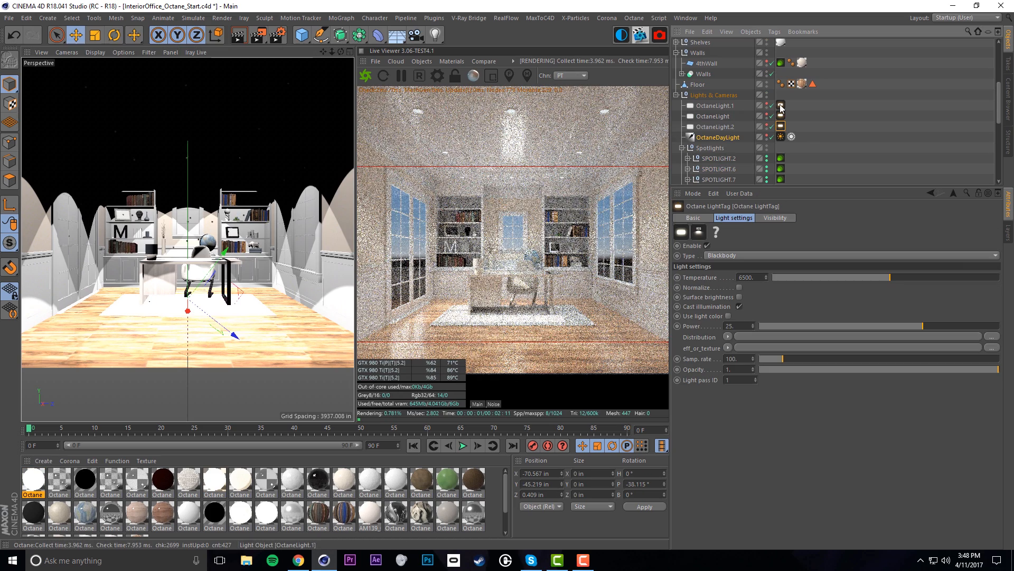
Deselect the spotlights and collapse the Spotlights group
left_click(839, 145)
scroll(840, 147, "down", 6)
scroll(835, 149, "up", 6)
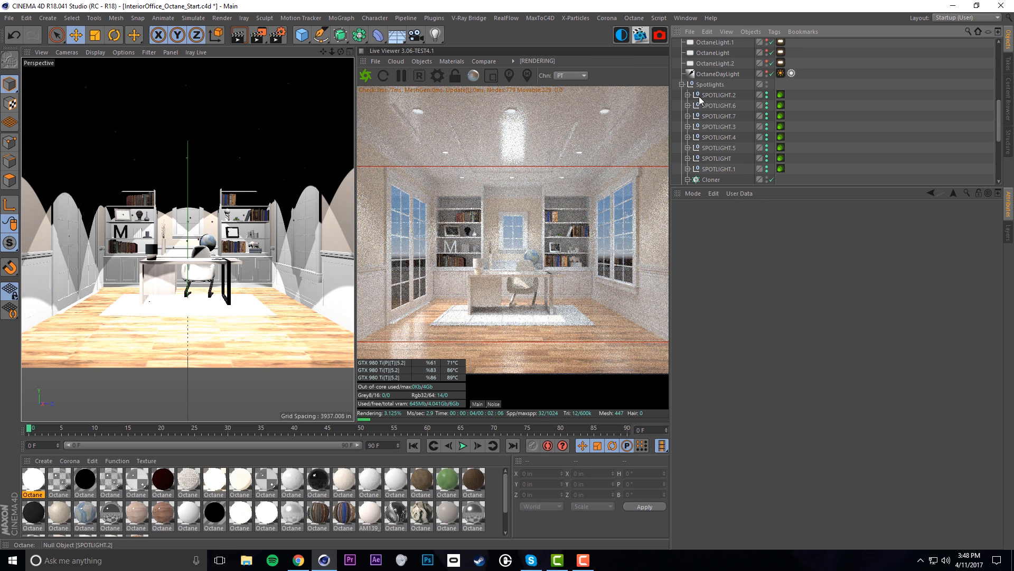
left_click(682, 85)
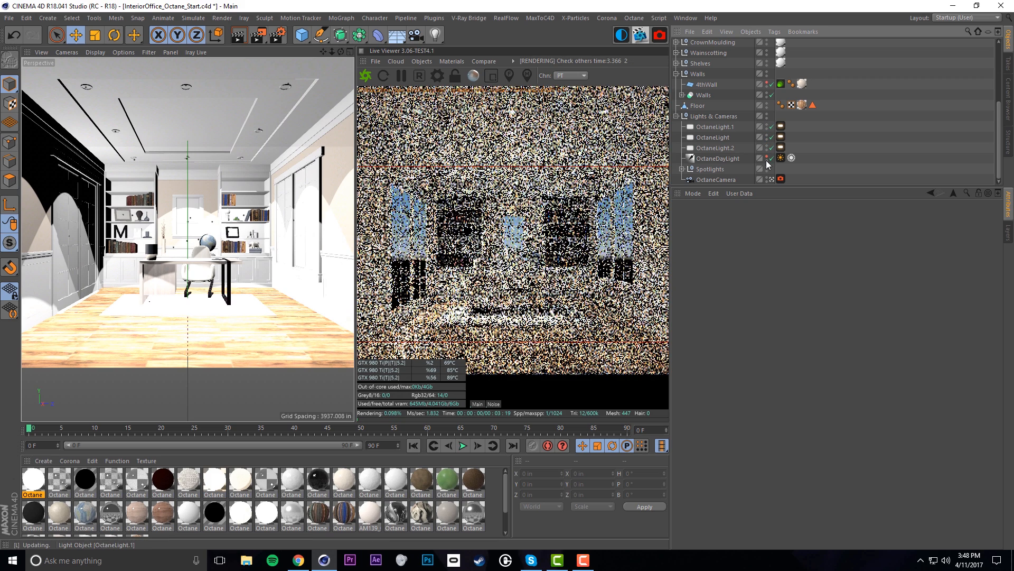
Hide OctaneDayLight and the three Octane lights in the editor viewport
left_click(767, 158)
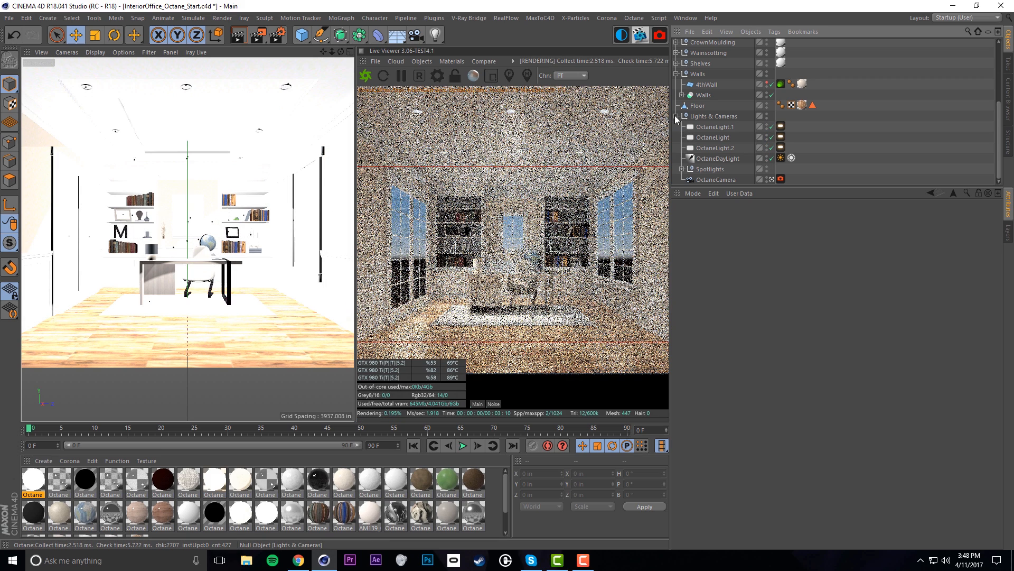
left_click(767, 157)
left_click_drag(767, 156, 767, 126)
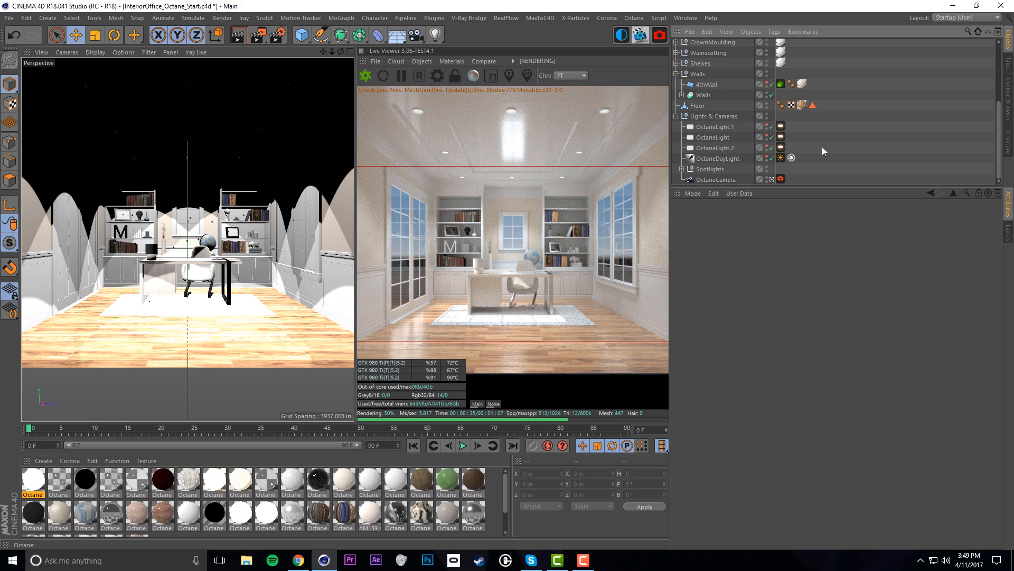
scroll(850, 138, "up", 5)
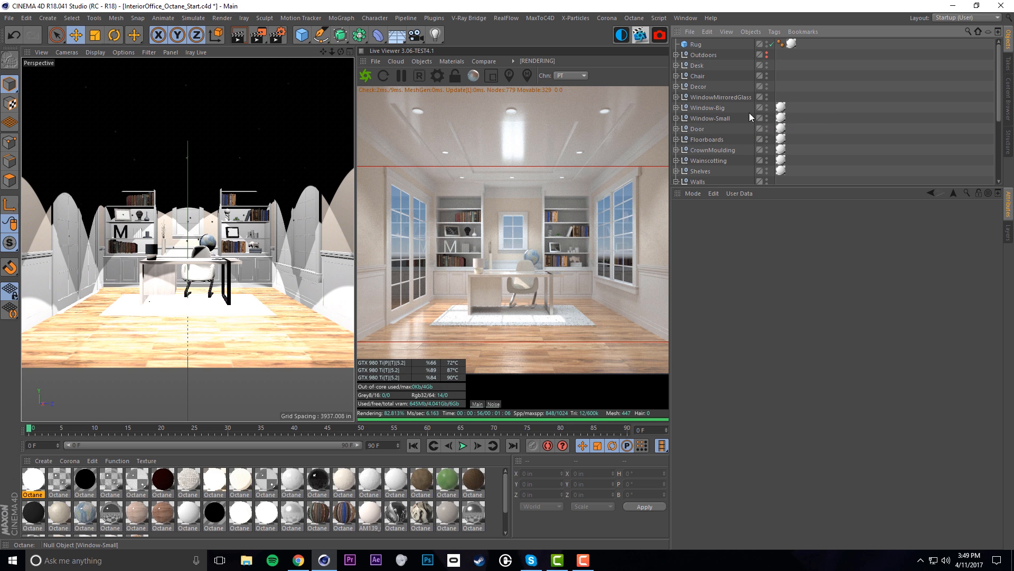
Toggle the Outdoors group's render visibility off and back on, checking Plane.4 and Plane Octane tags
left_click(698, 55)
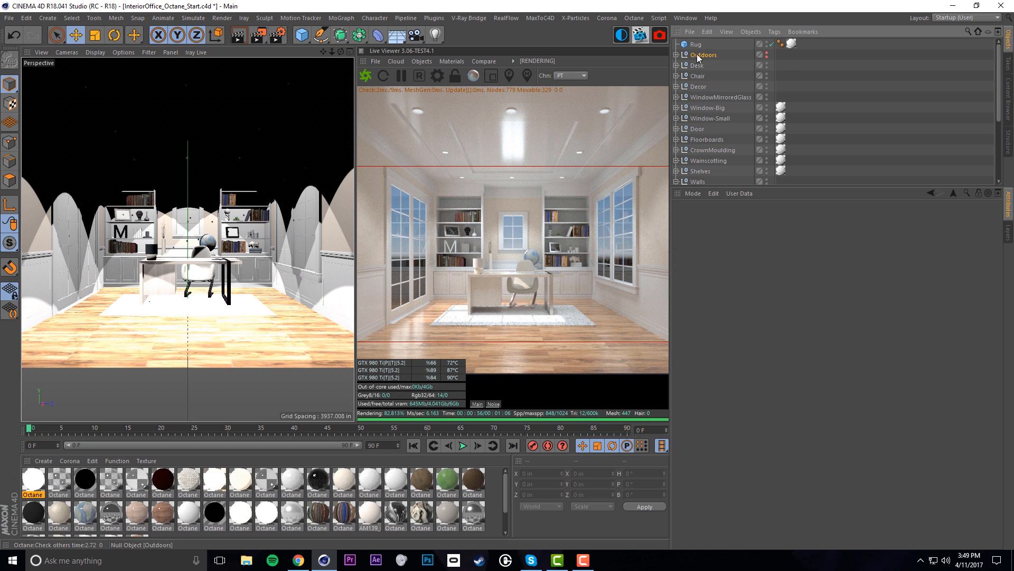
left_click(766, 56)
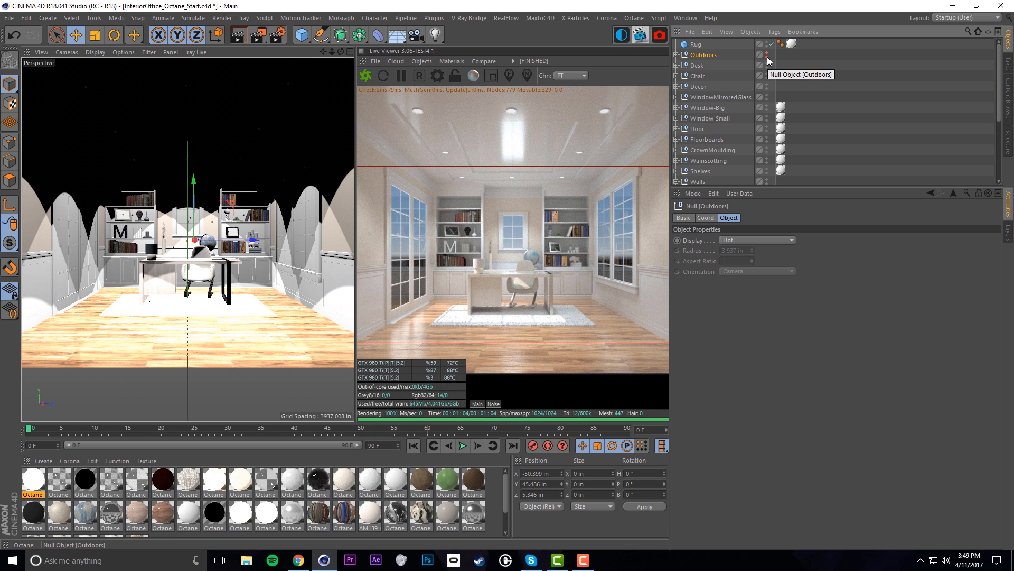
left_click(676, 55)
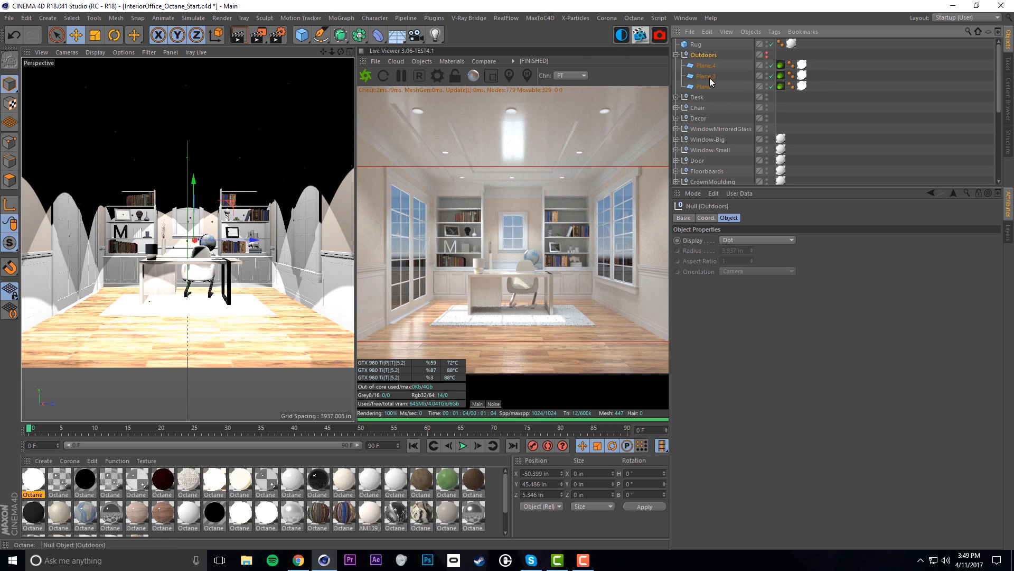
left_click(780, 66)
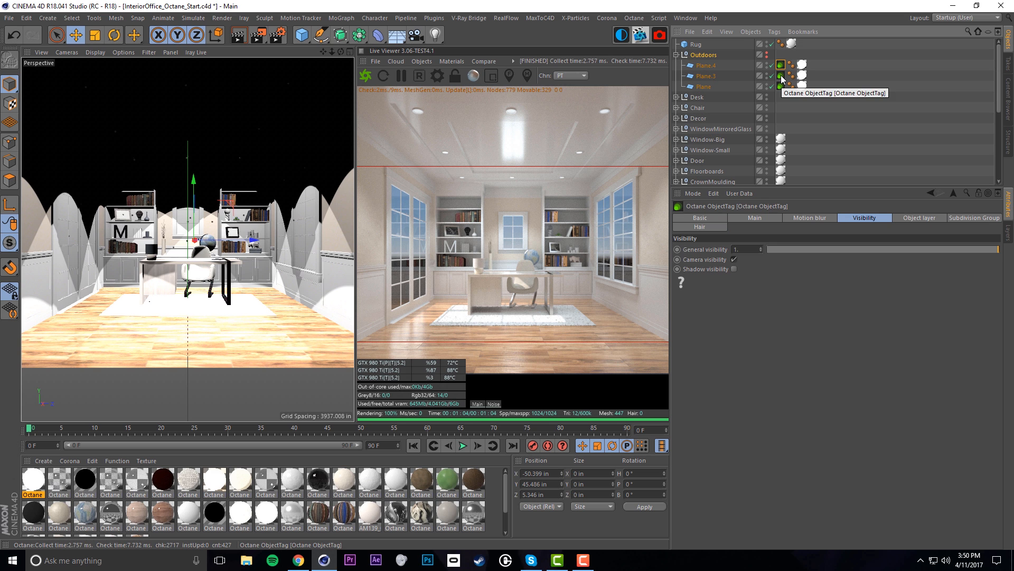
left_click(780, 86)
left_click(768, 55)
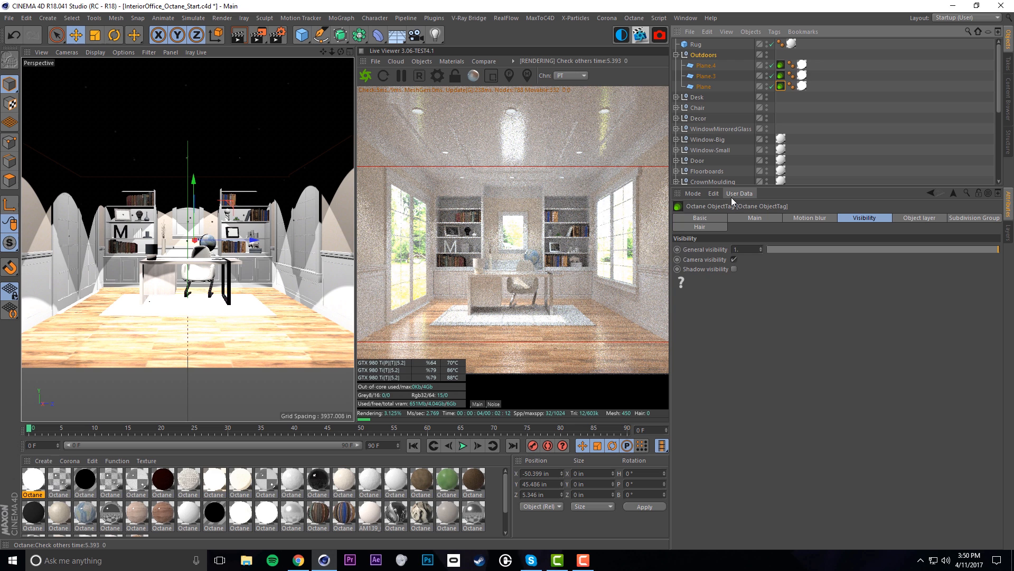
Open Plane.4's Octane Material.12 and review its Texture Emission, Diffuse and Emission settings
left_click(802, 64)
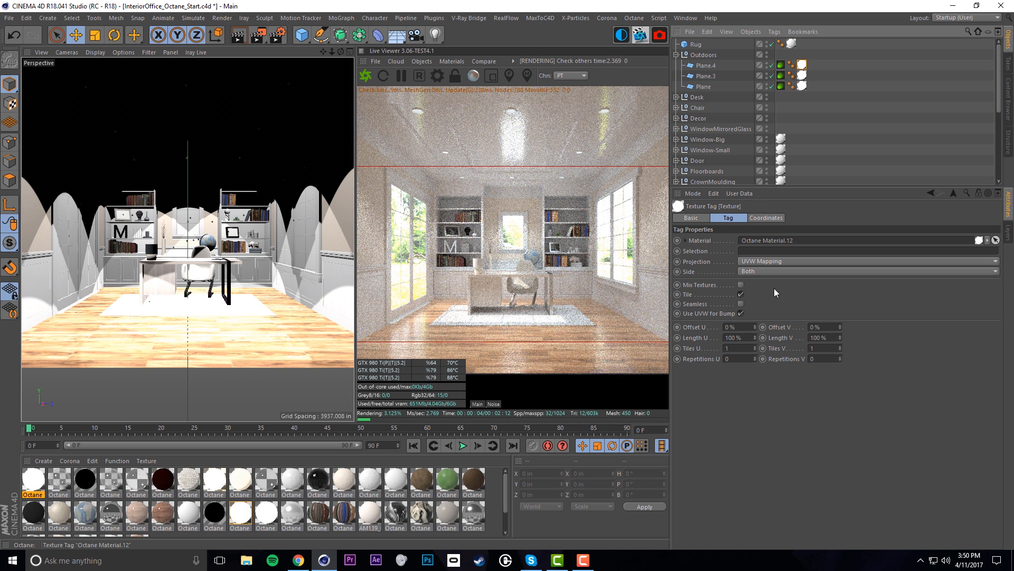
double_click(802, 65)
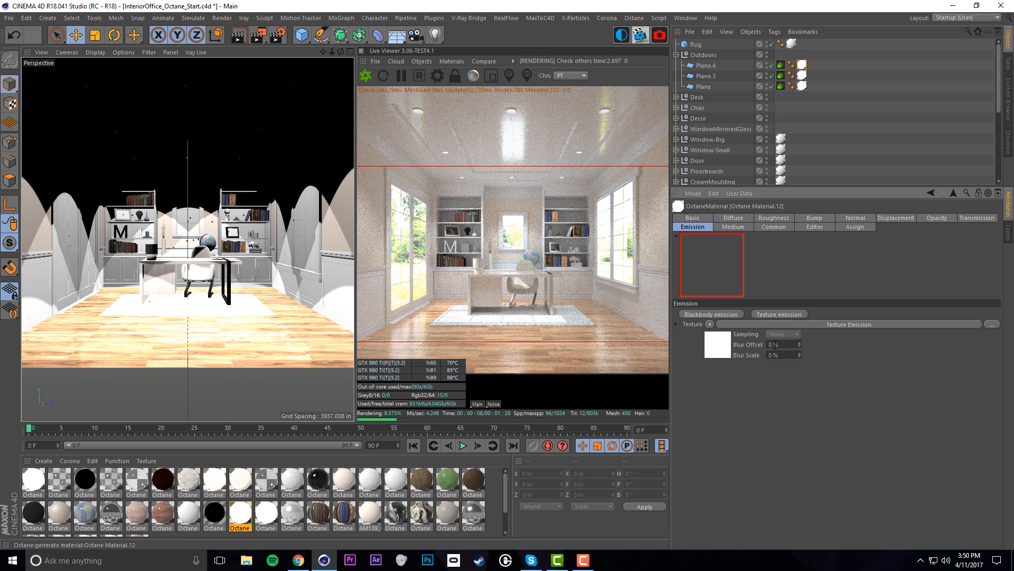
left_click(720, 345)
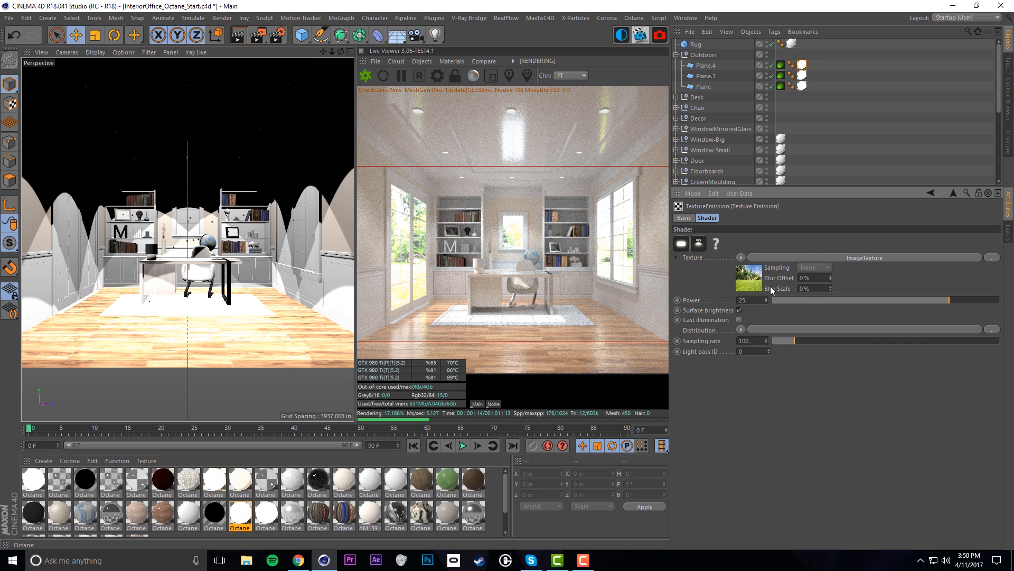
left_click(931, 193)
left_click(733, 218)
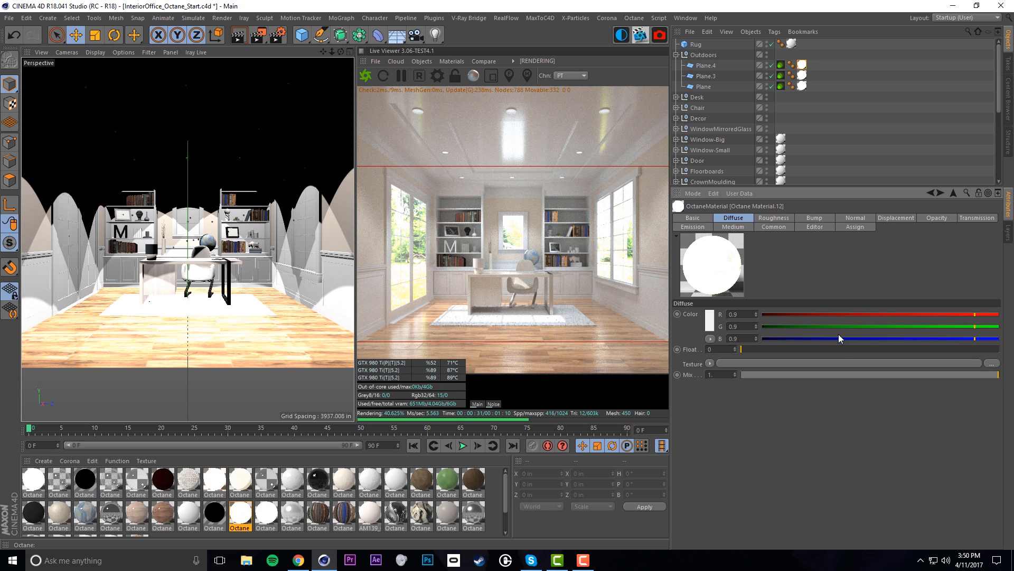
left_click(699, 228)
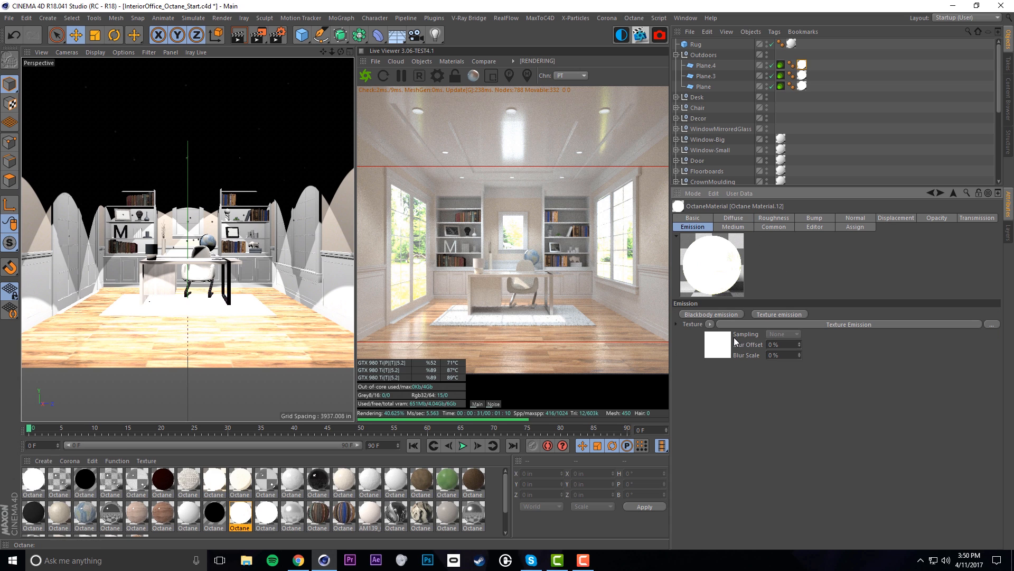
scroll(810, 137, "down", 5)
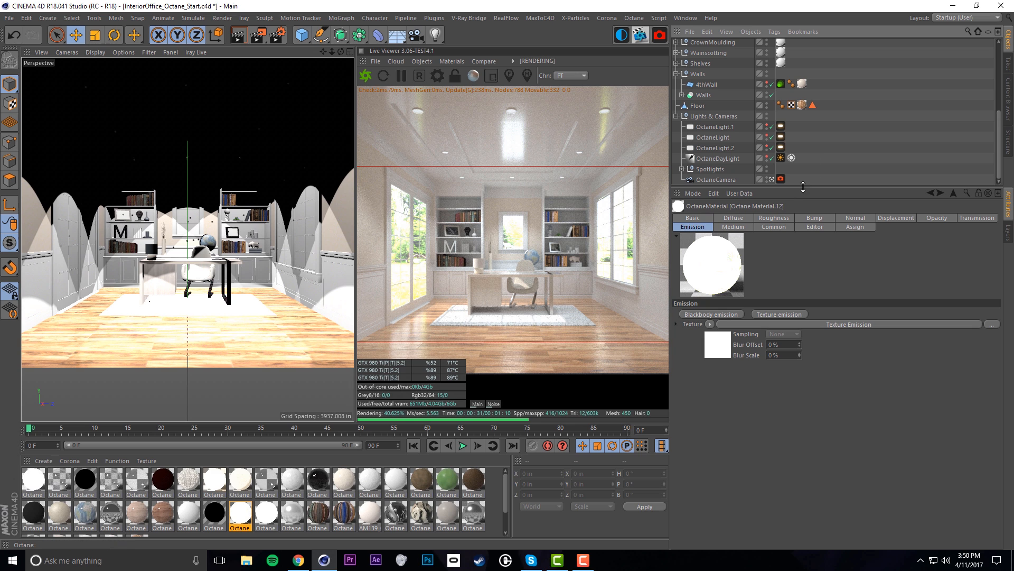
Raise the OctaneCamera imager's highlight compression to 1
left_click(780, 178)
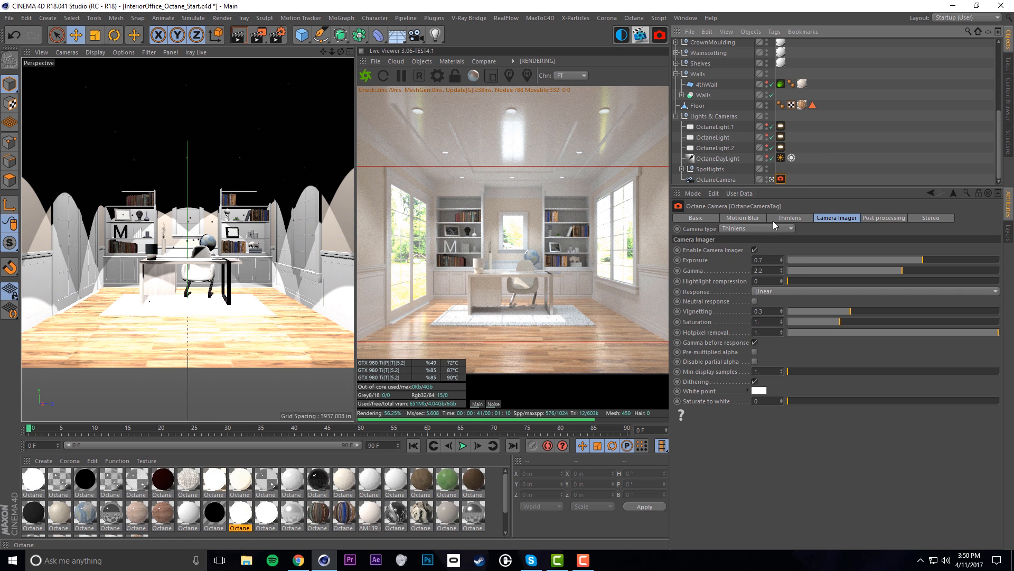
left_click_drag(789, 281, 1004, 277)
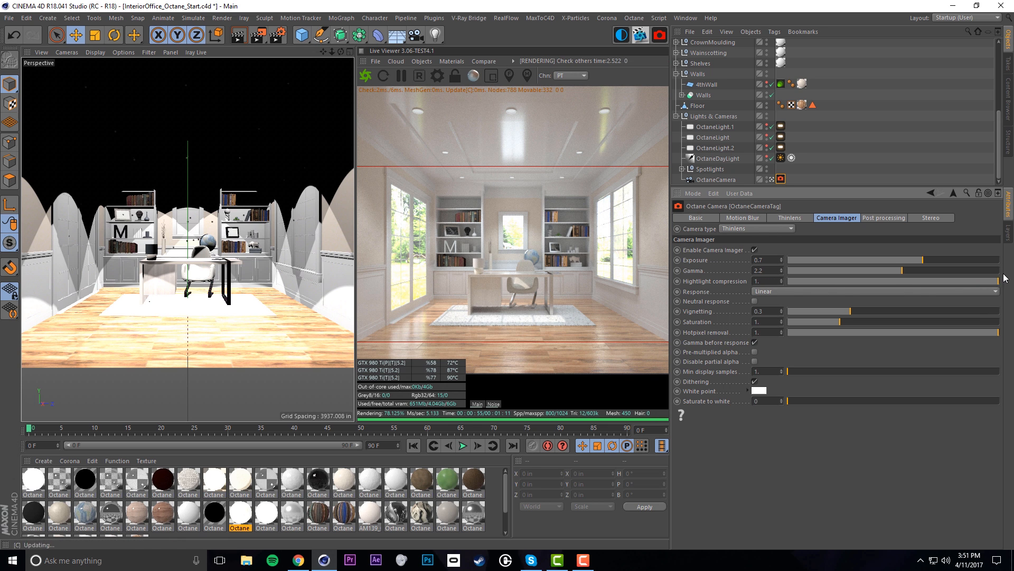